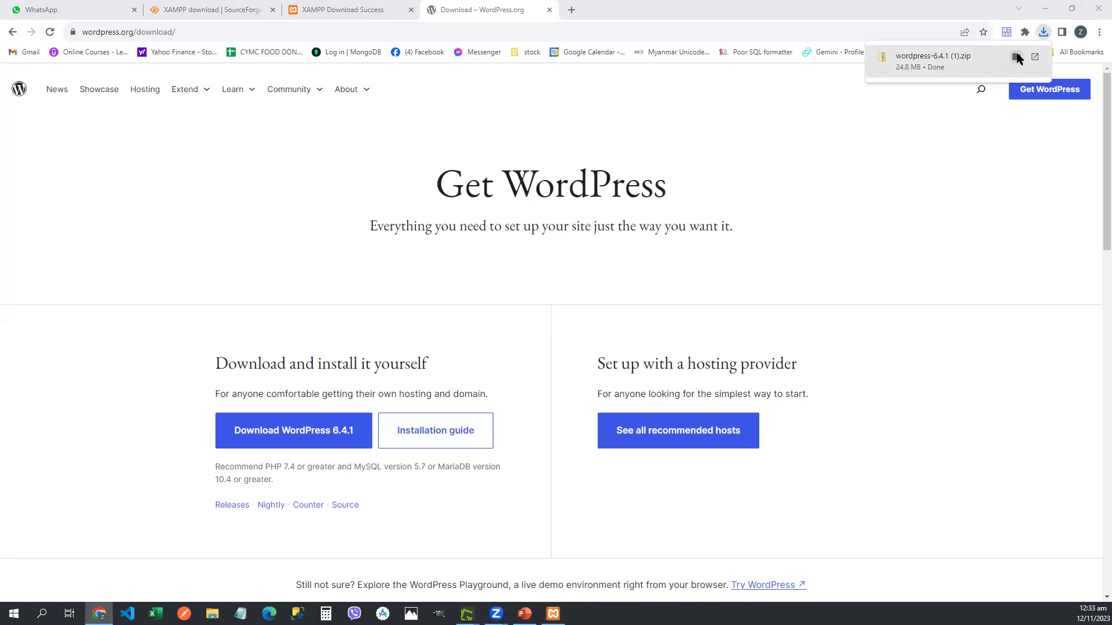
Step: Reveal wordpress-6.4.1 (1).zip in the Downloads folder from Chrome's download bubble
click(1016, 57)
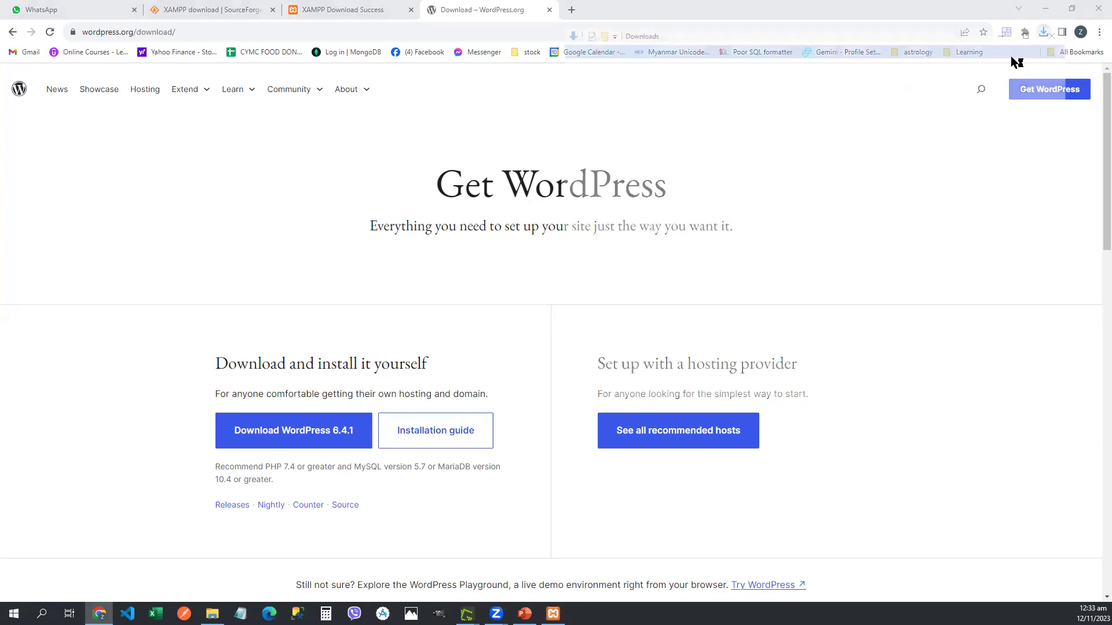
Step: Minimize Chrome and place the Downloads window, enlarged, on the left side
click(467, 120)
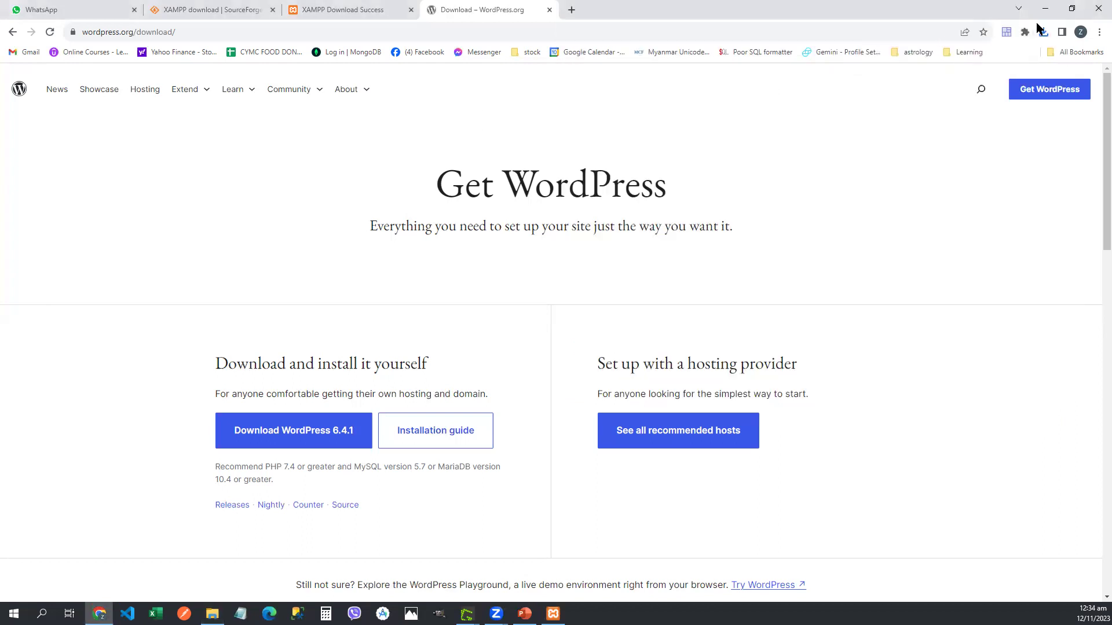
click(1046, 12)
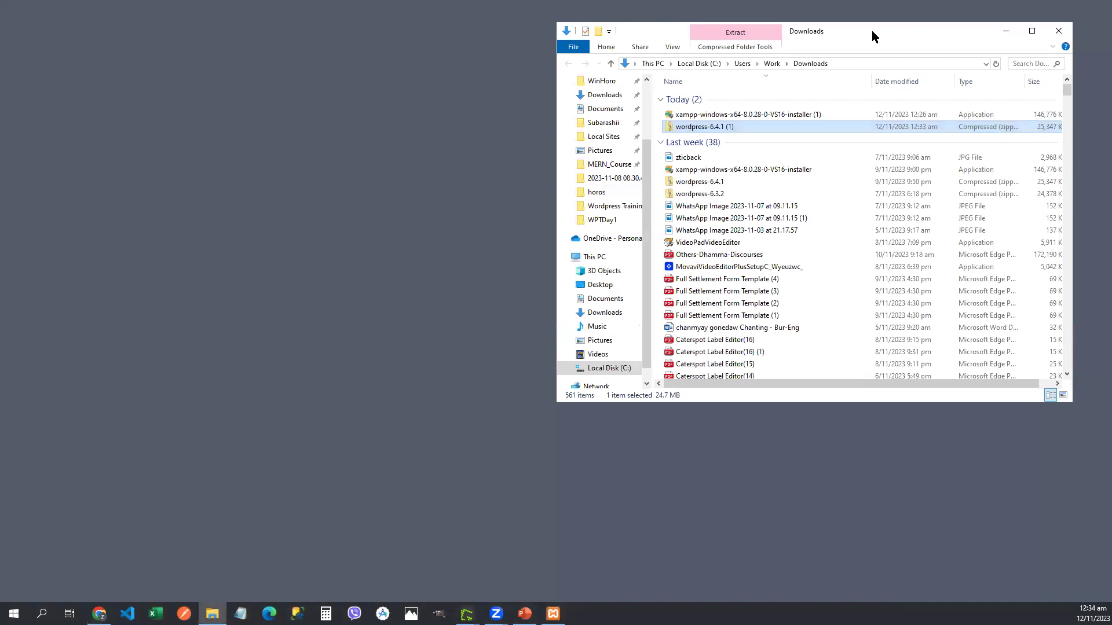
drag(871, 30, 353, 36)
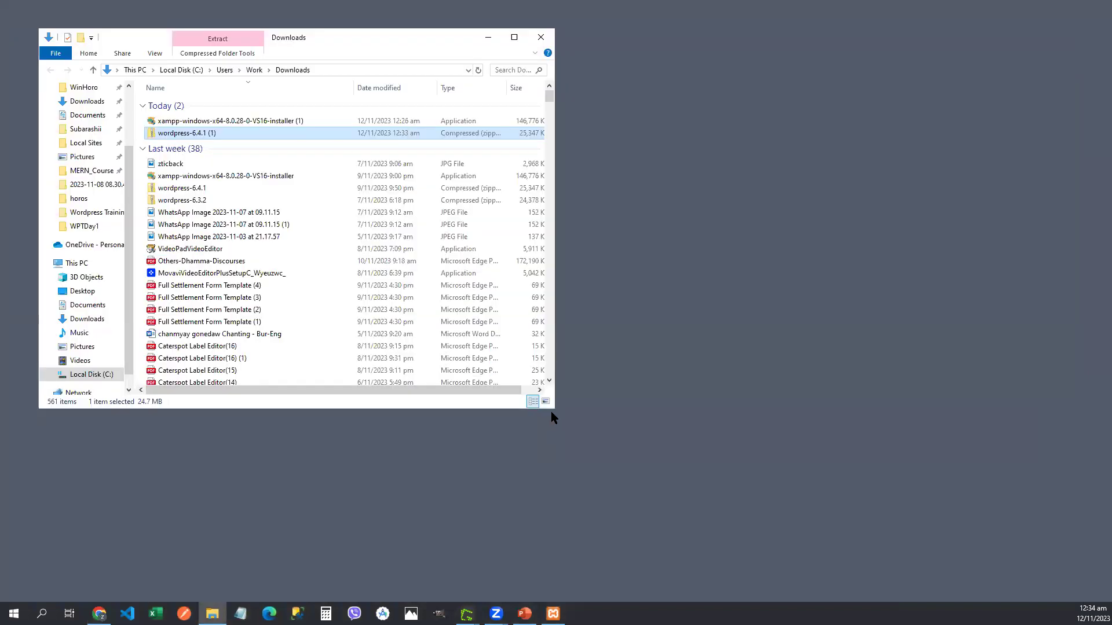
drag(550, 408, 503, 465)
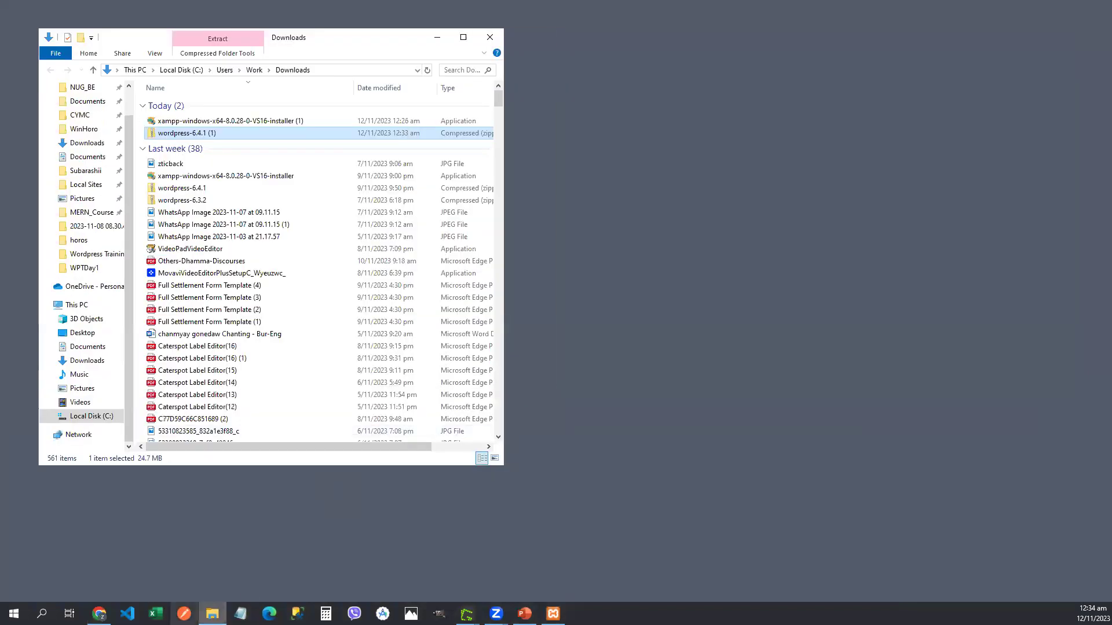
Step: Open a second Explorer window on the right and browse to C:\xampp5\htdocs
mouse_move(212, 613)
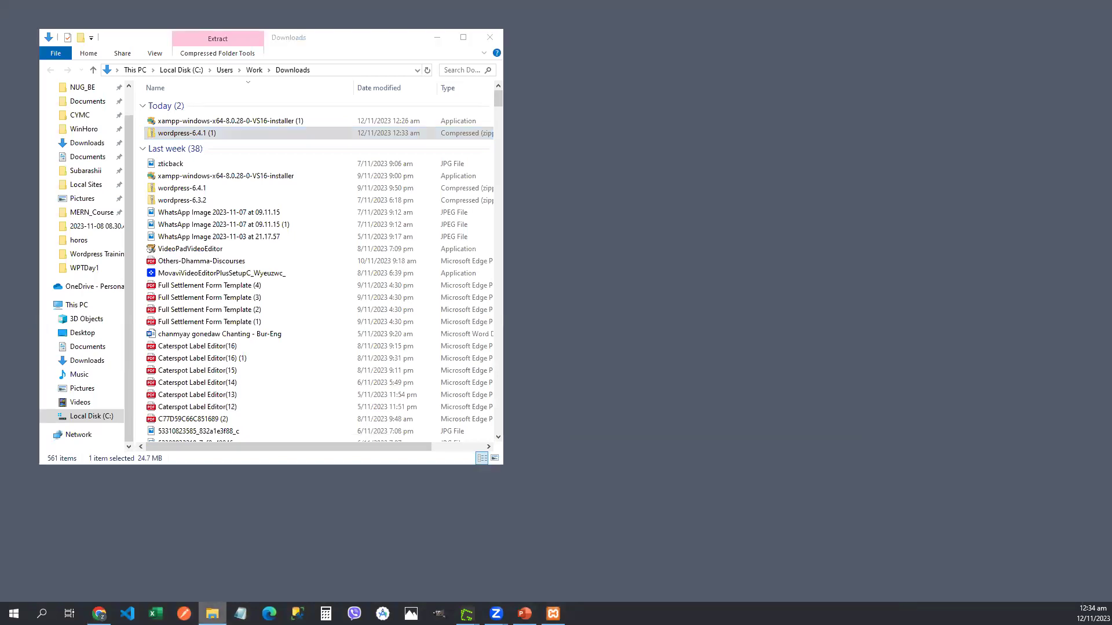
right_click(212, 613)
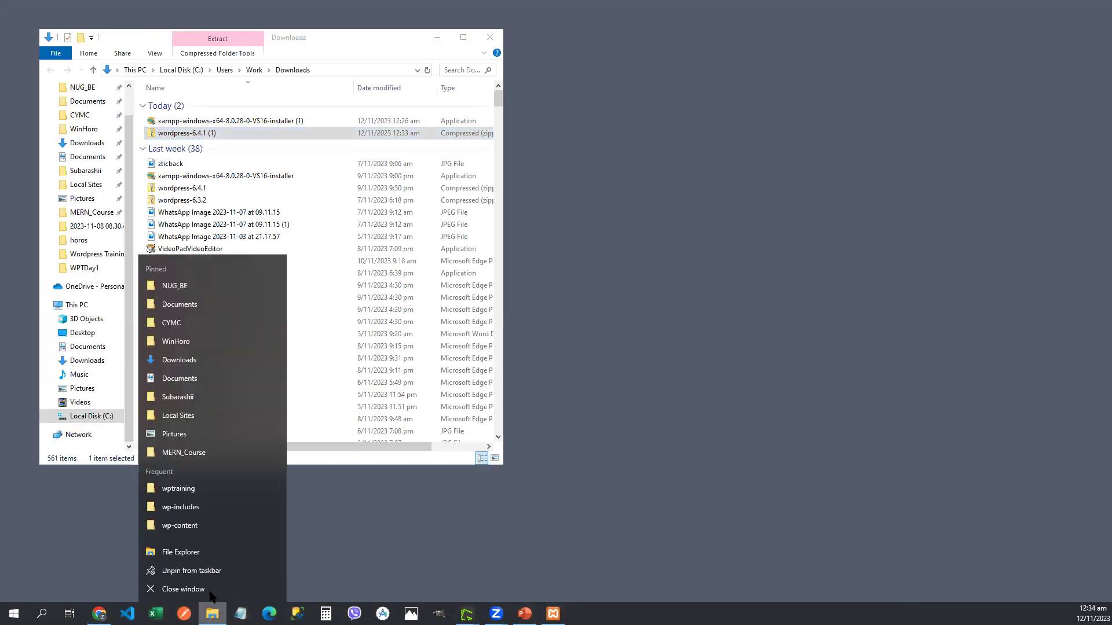
click(204, 553)
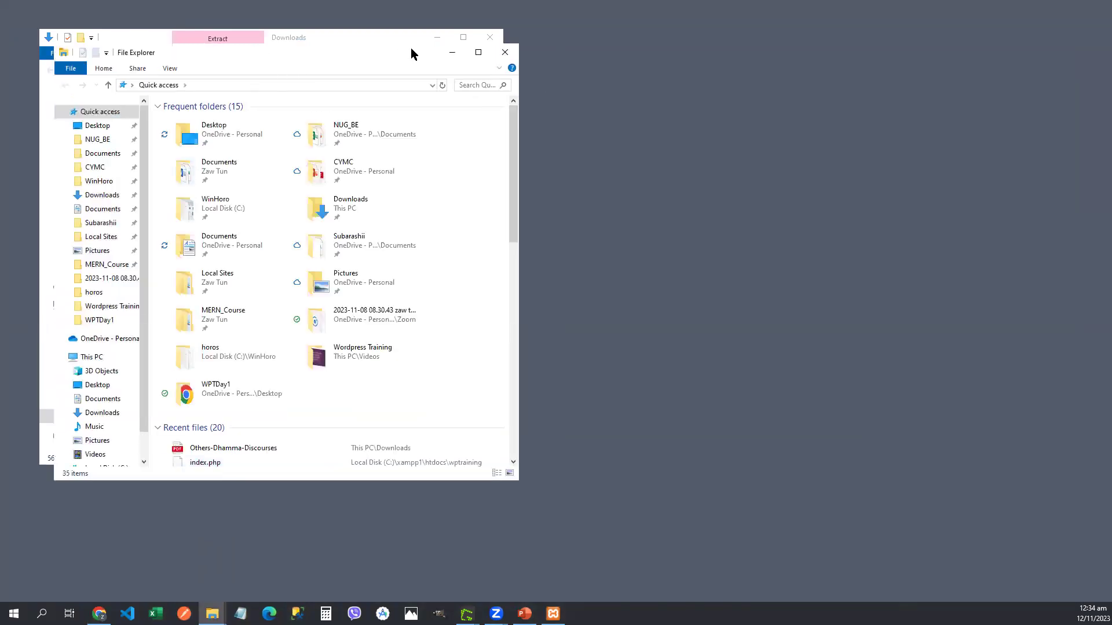
drag(412, 53, 869, 46)
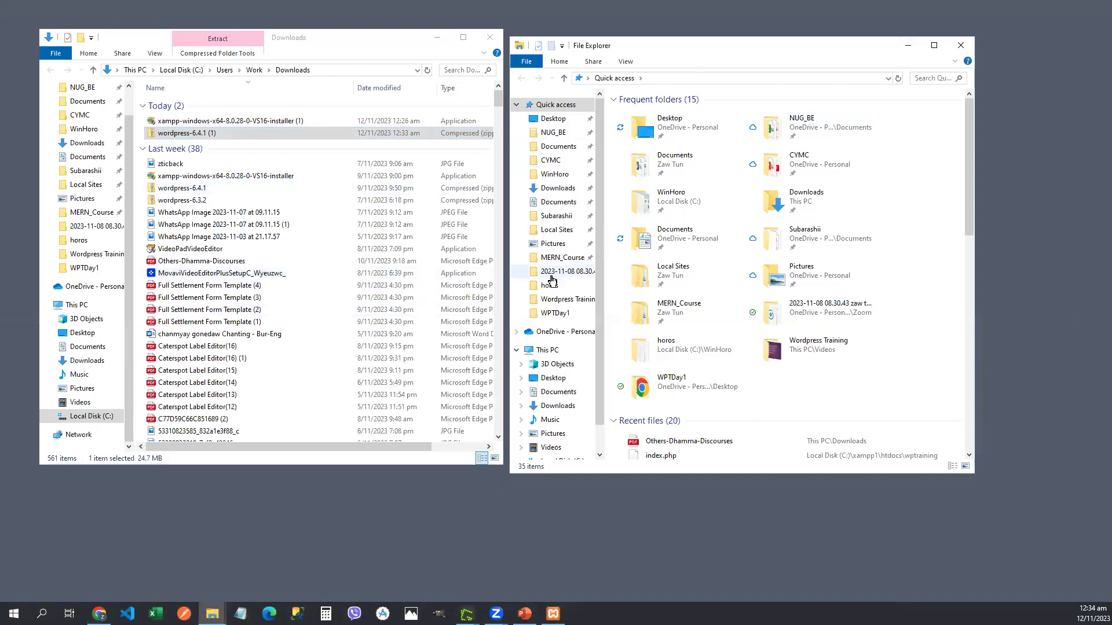
scroll(597, 286, down, 3)
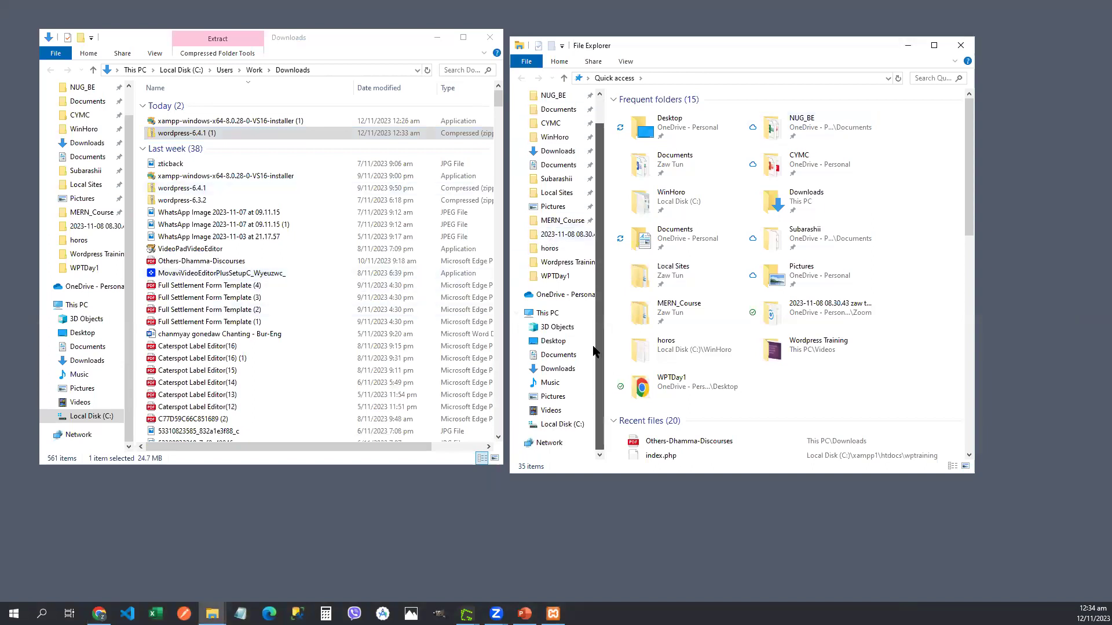
click(560, 425)
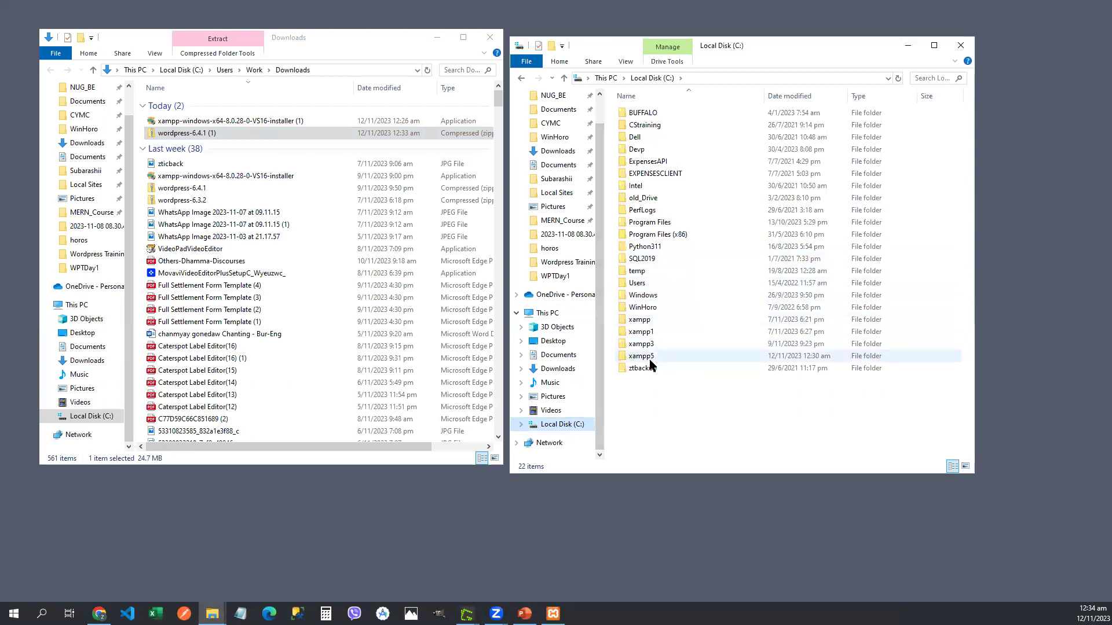
double_click(671, 356)
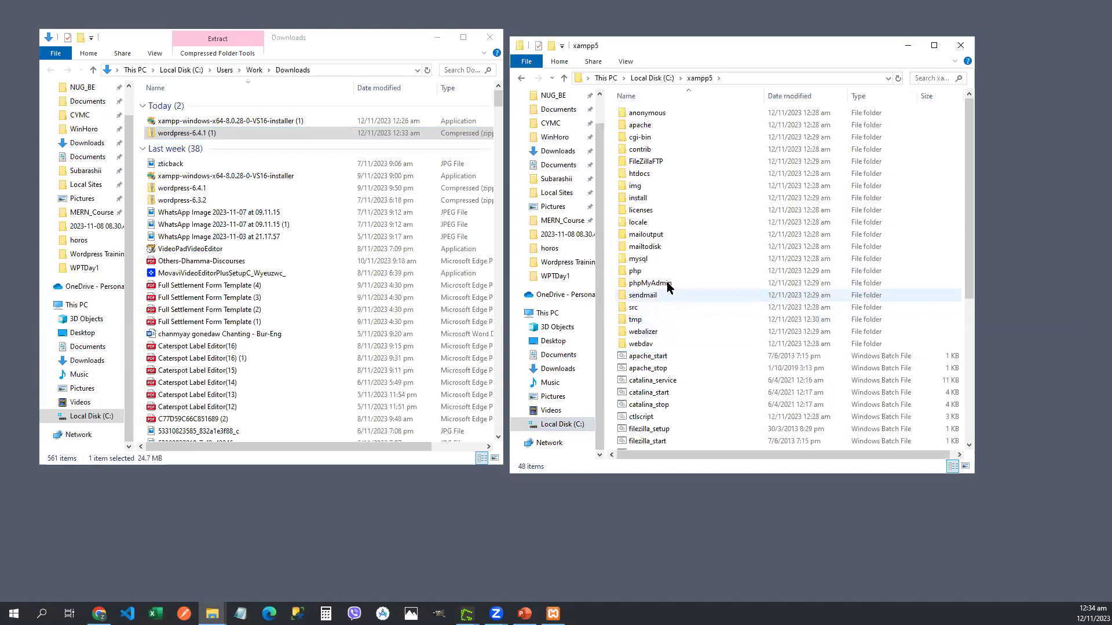
double_click(658, 175)
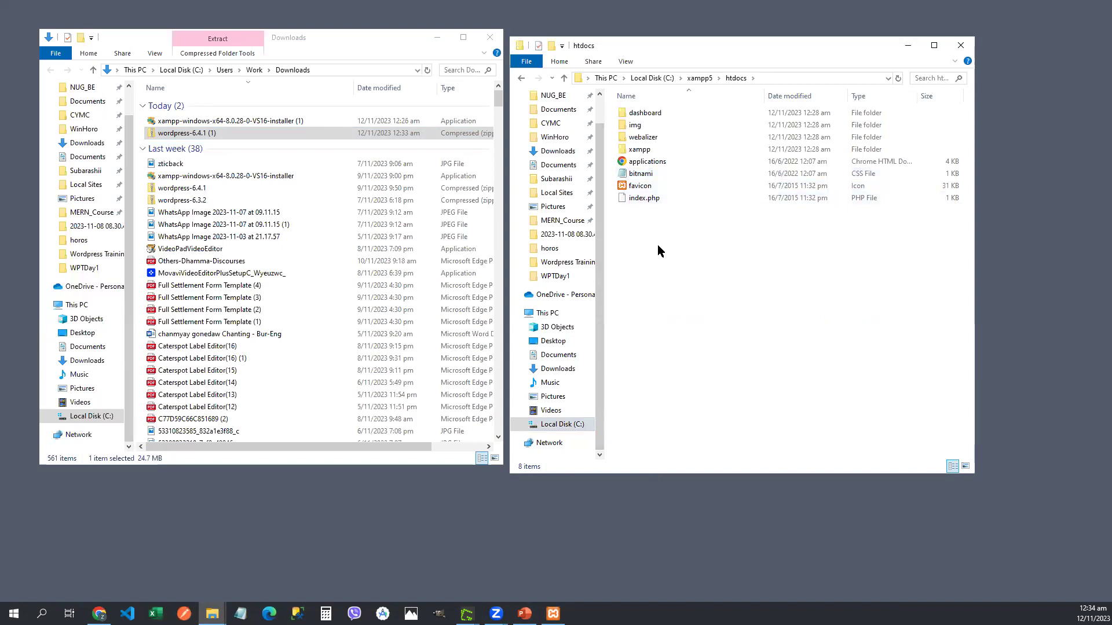
Step: Check the htdocs folder in xampp1, then return to C:\xampp5\htdocs
click(662, 78)
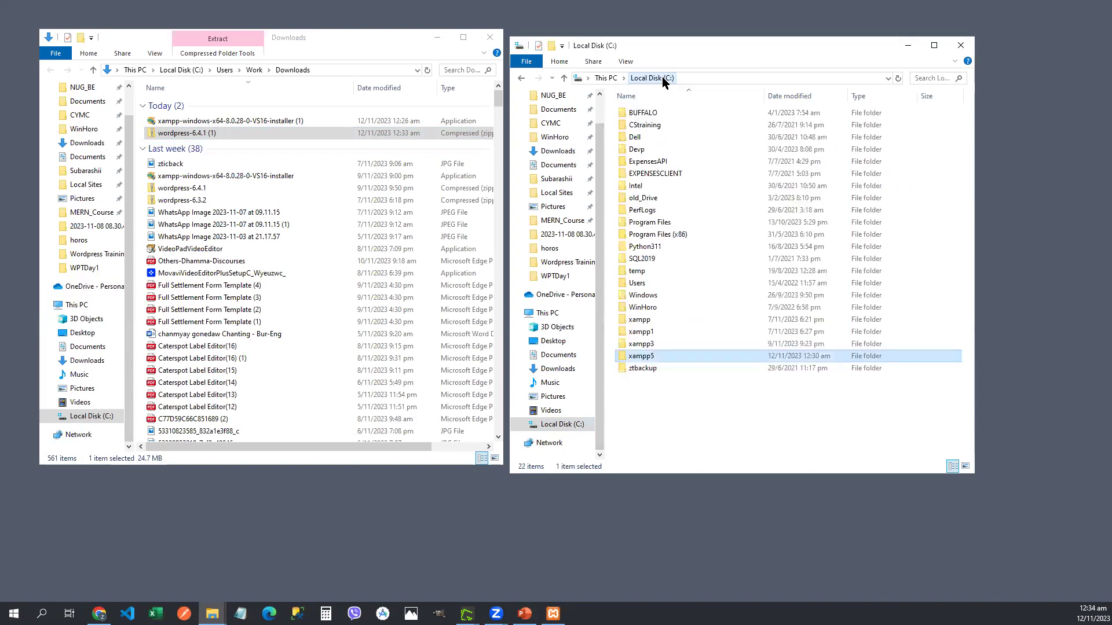
double_click(646, 333)
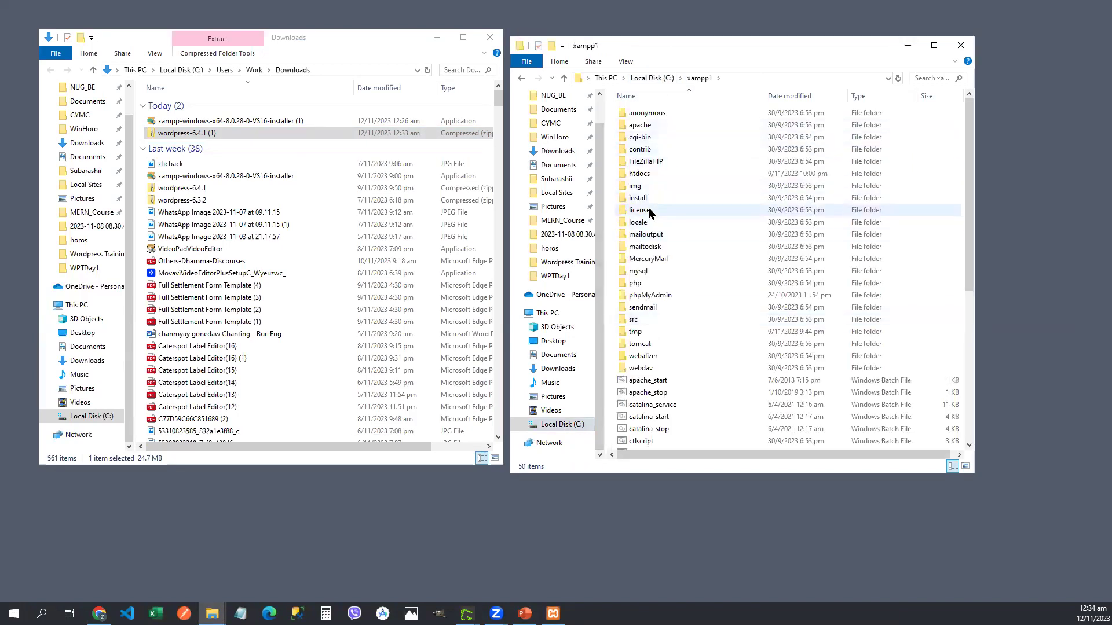
double_click(649, 174)
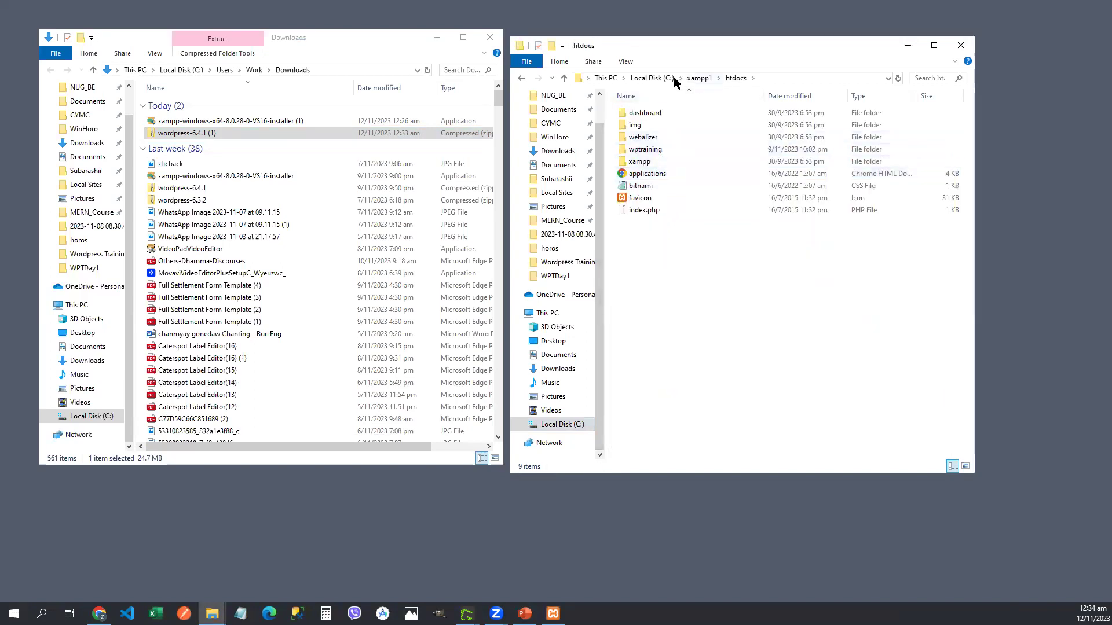
click(648, 77)
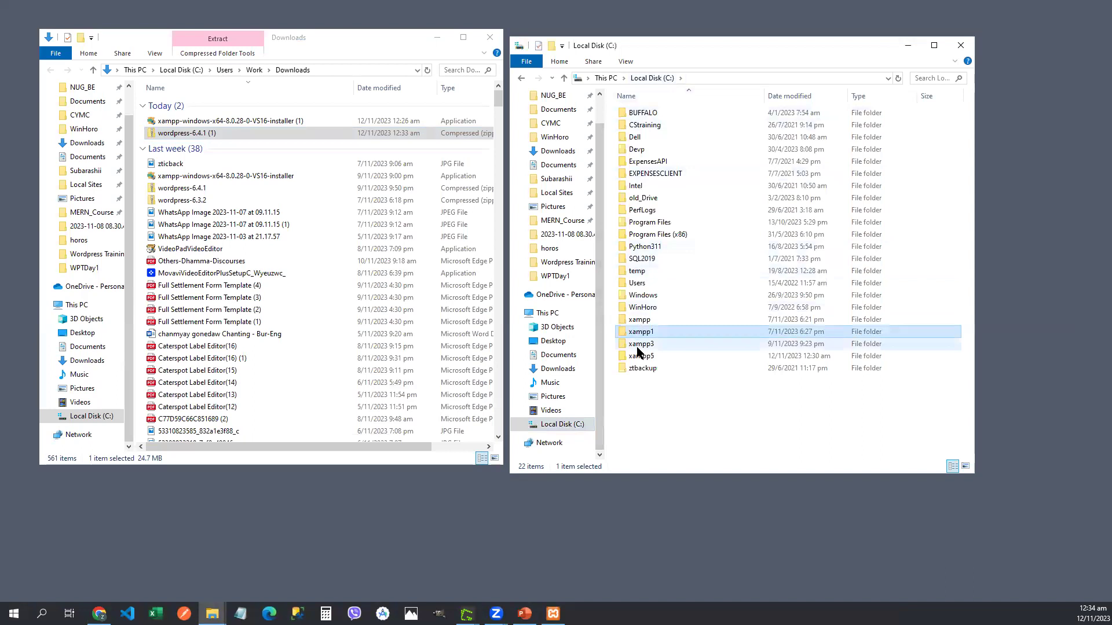
double_click(641, 356)
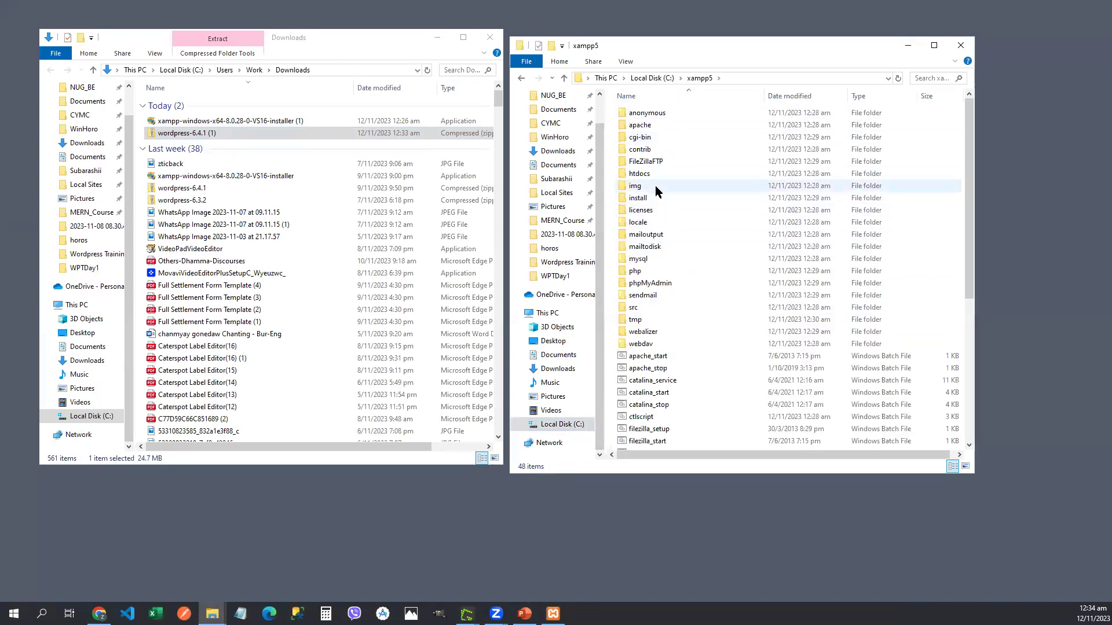
double_click(639, 173)
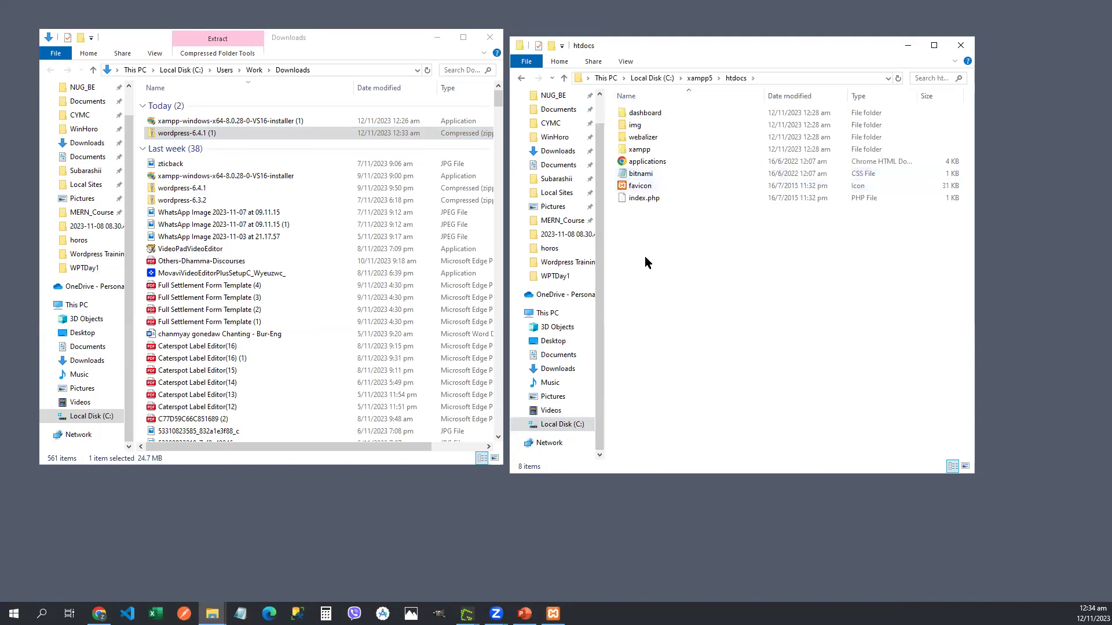
Step: Copy all files inside the zip's wordpress folder
click(203, 136)
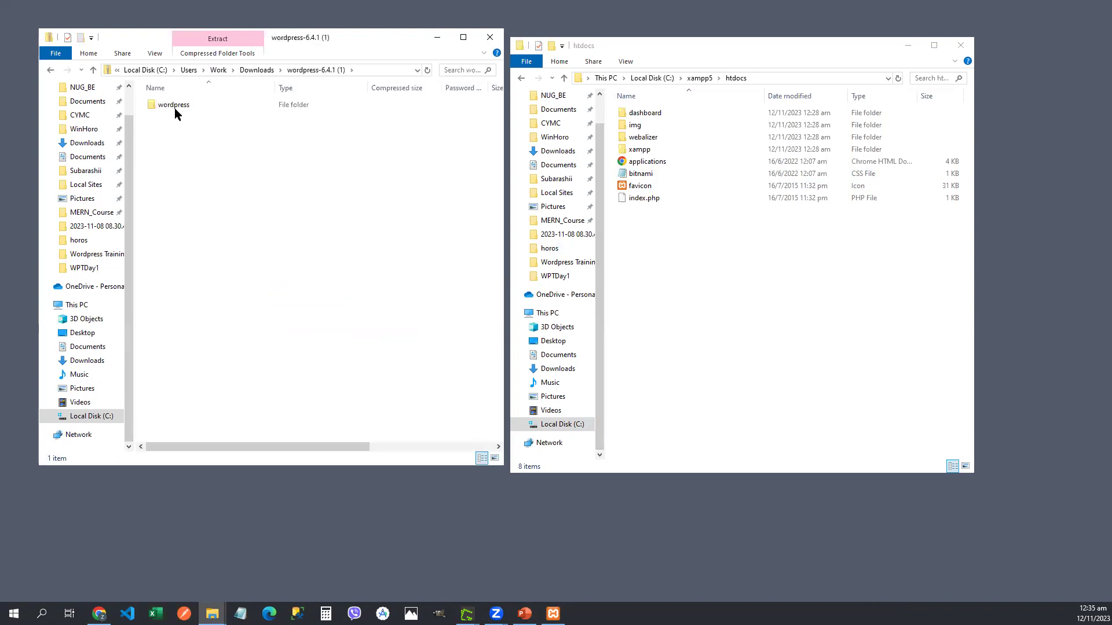
double_click(175, 110)
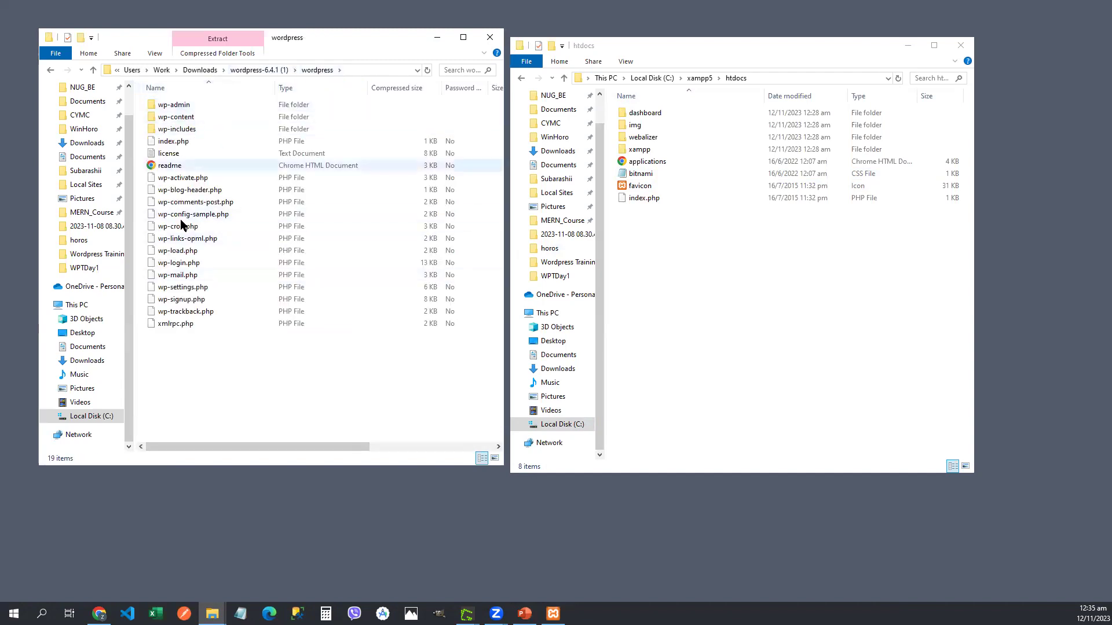
drag(207, 356, 182, 92)
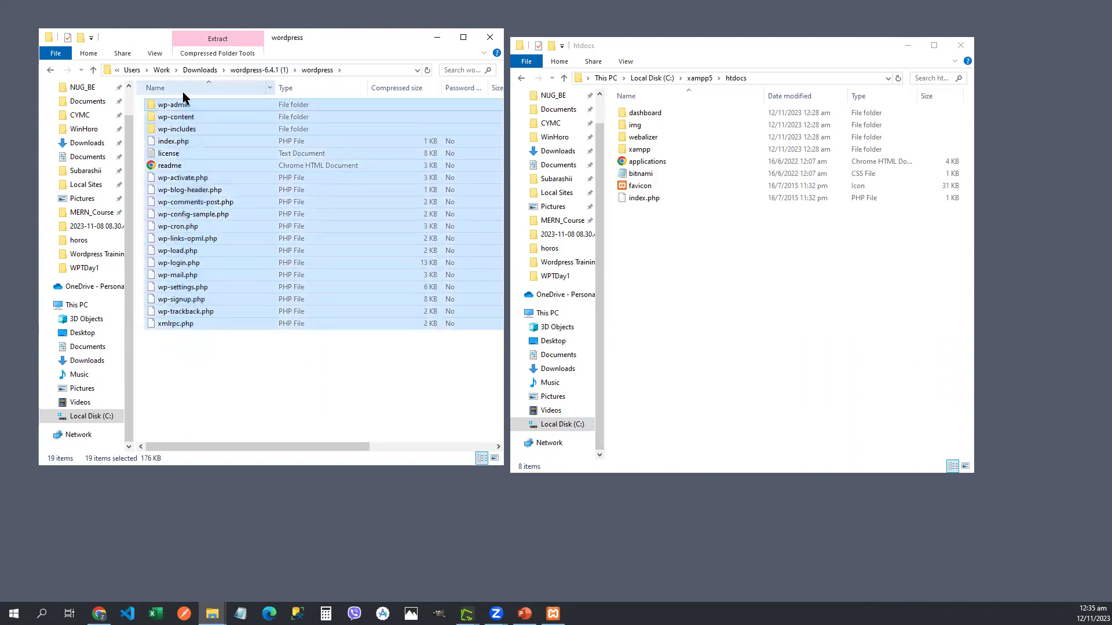
right_click(178, 155)
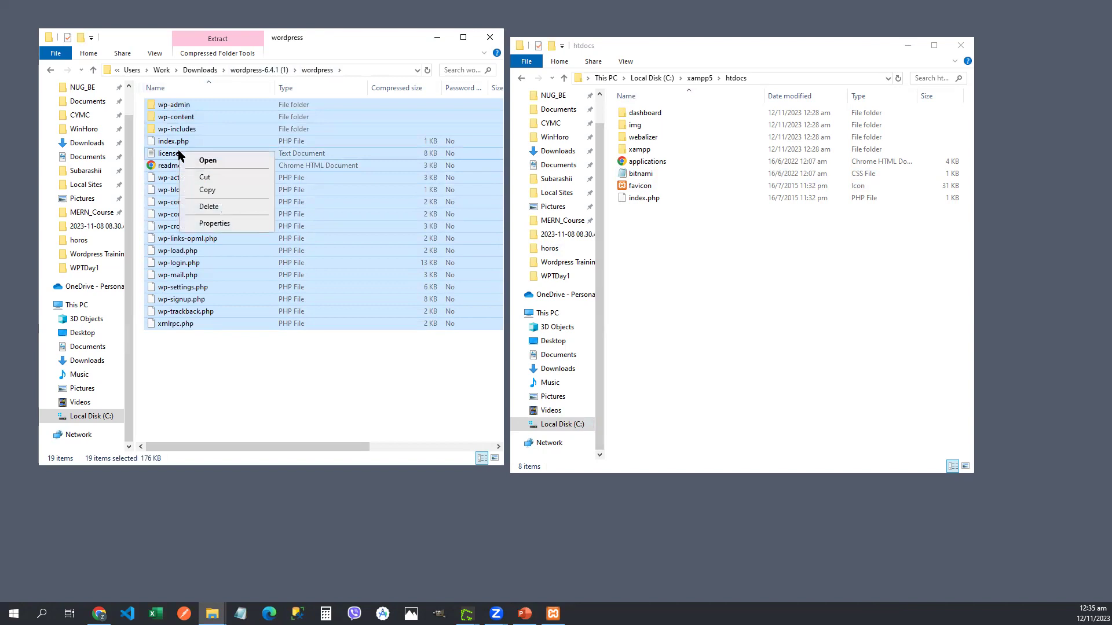
click(213, 190)
Step: Create a new folder in xampp5's htdocs
click(640, 239)
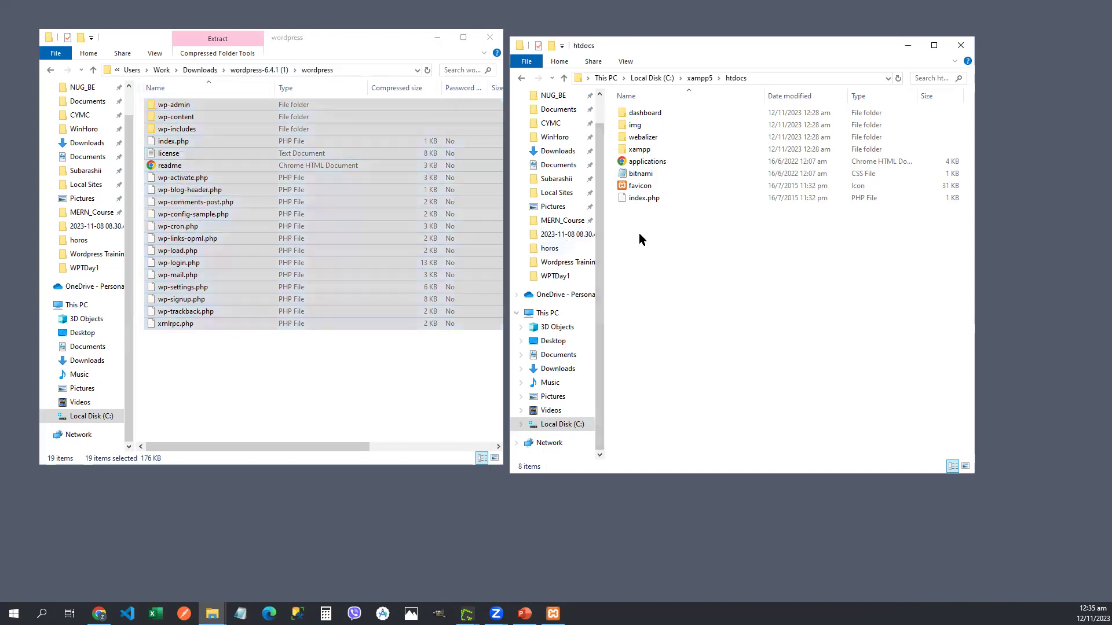
right_click(639, 239)
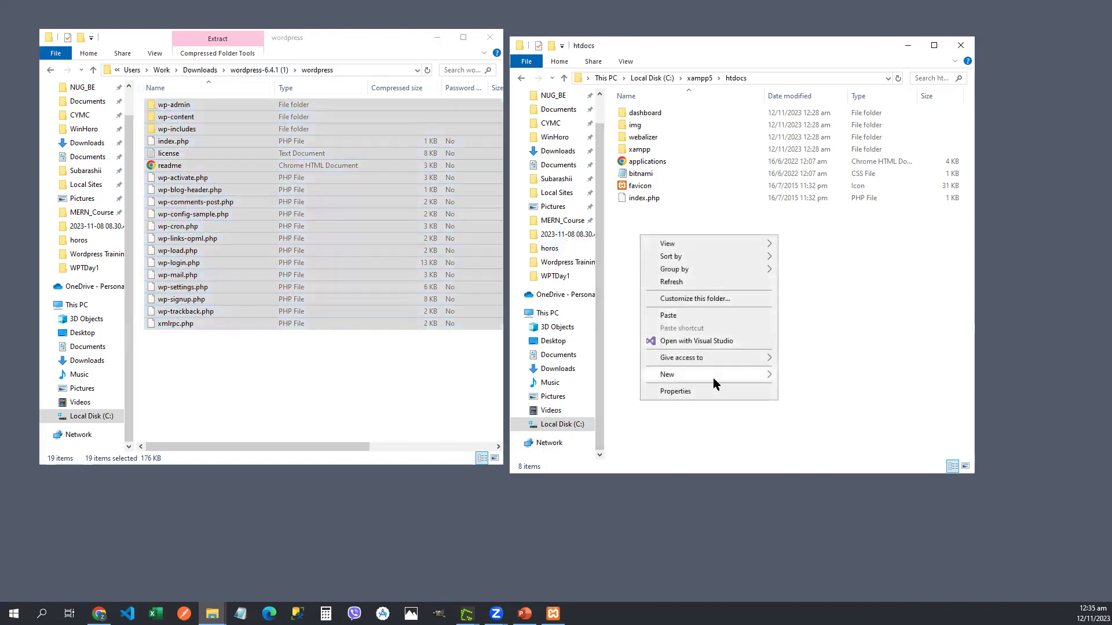
mouse_move(720, 380)
click(802, 376)
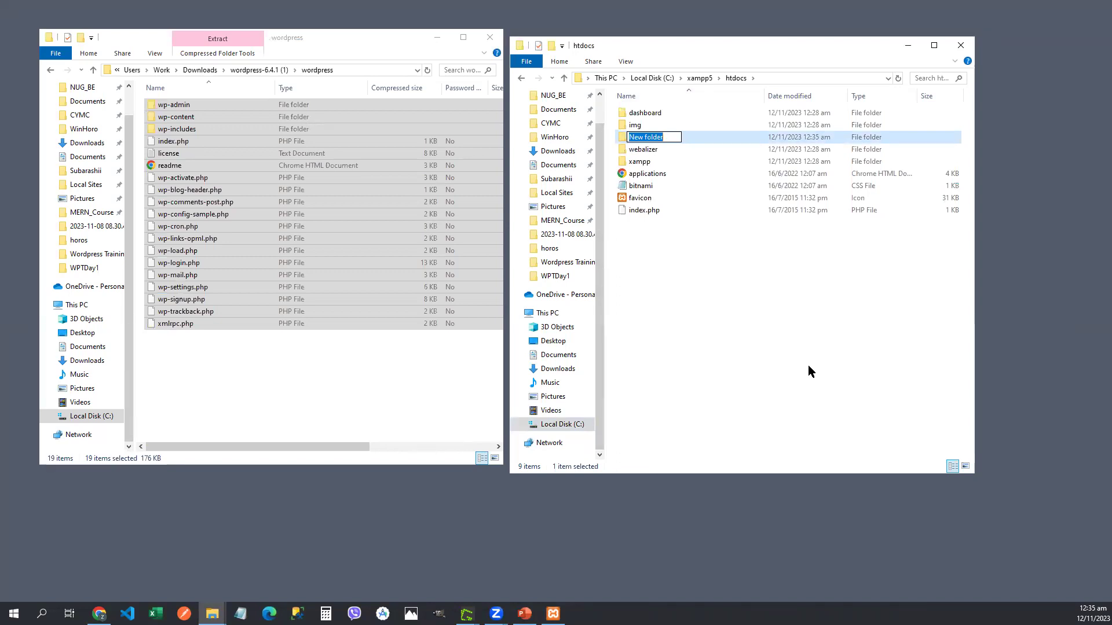
Step: Rename the new htdocs folder to wptraining and open it
key(Return)
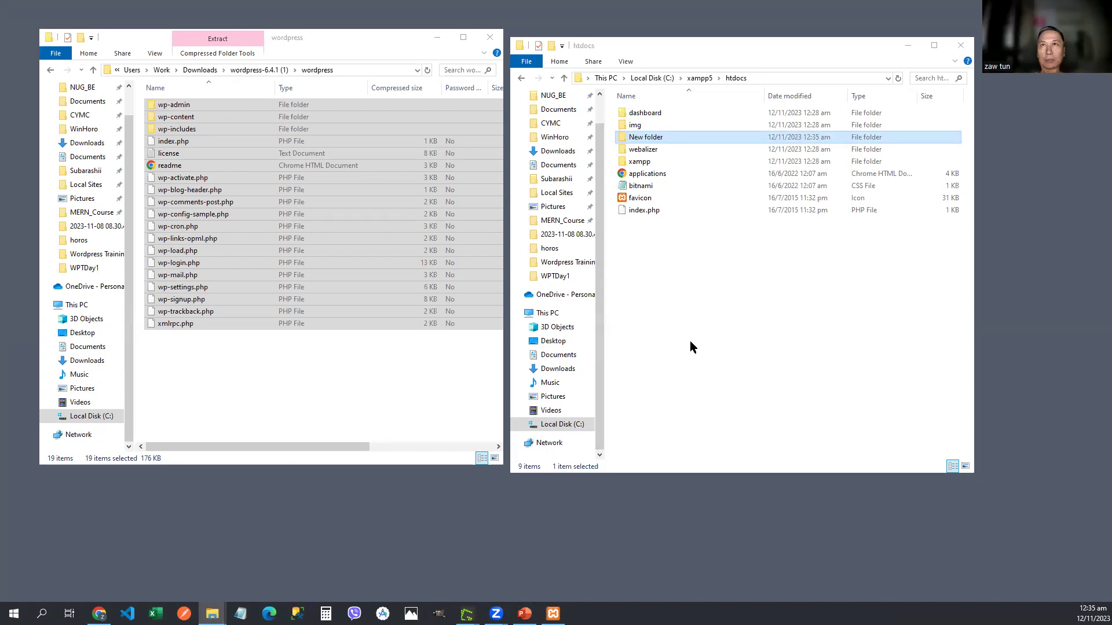
click(660, 139)
text(wptrain)
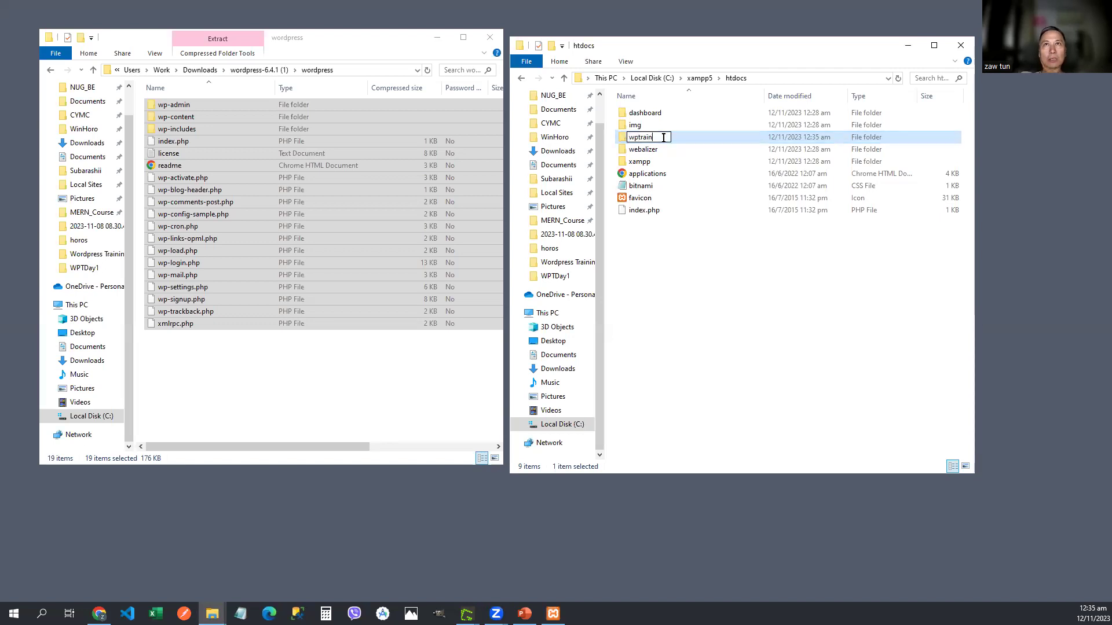
text(ing)
key(Return)
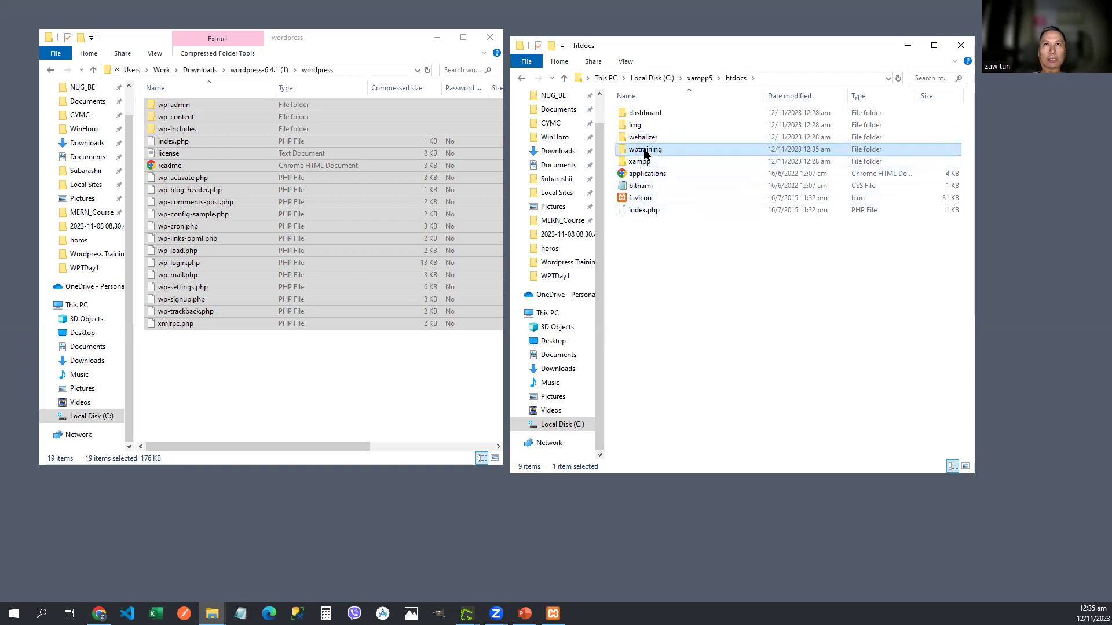
double_click(645, 150)
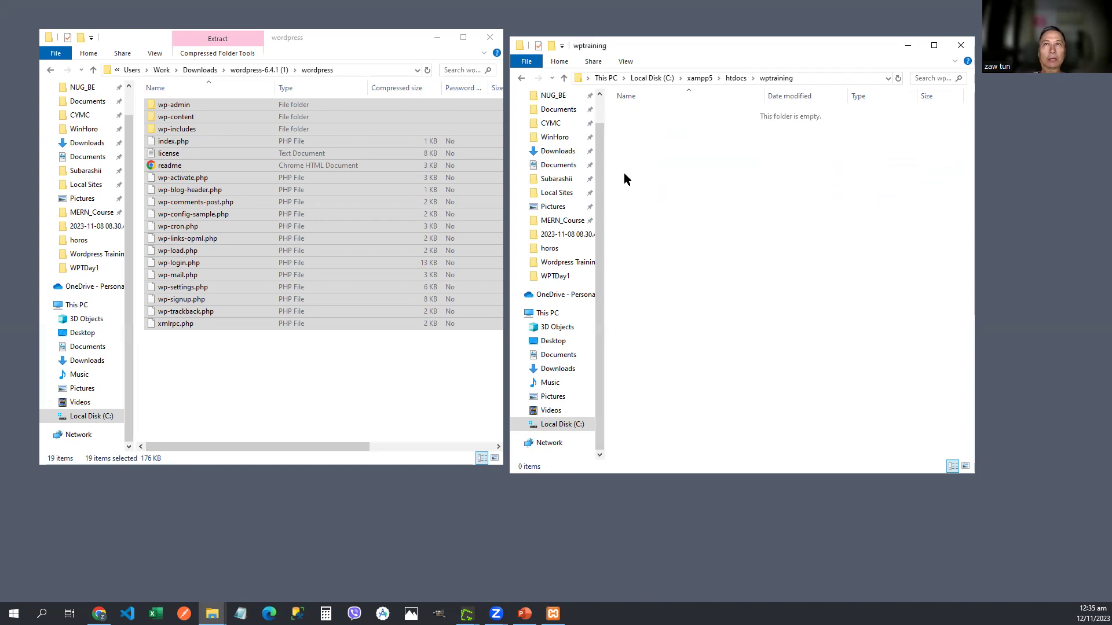
Step: Paste the 19 copied WordPress files and folders into htdocs\wptraining
right_click(244, 188)
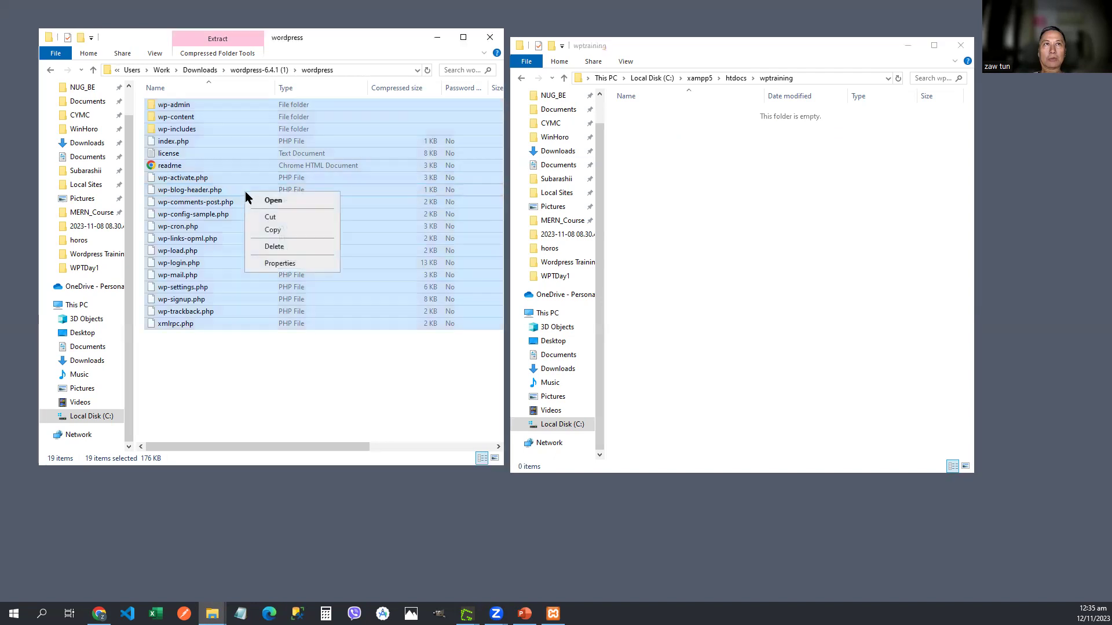
click(283, 229)
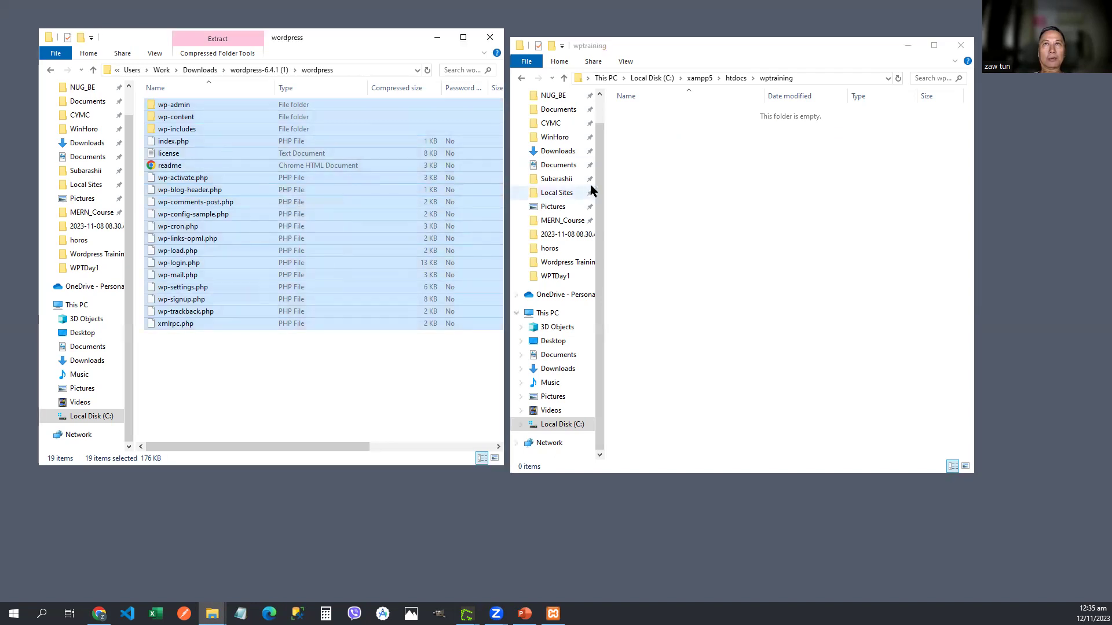
click(654, 176)
right_click(656, 173)
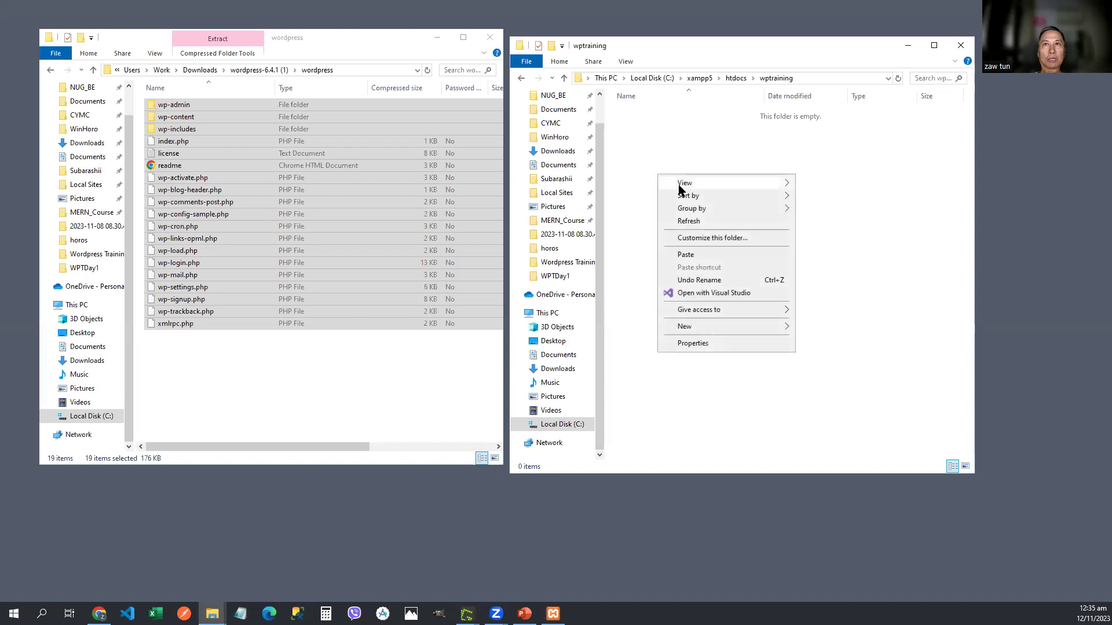
click(696, 256)
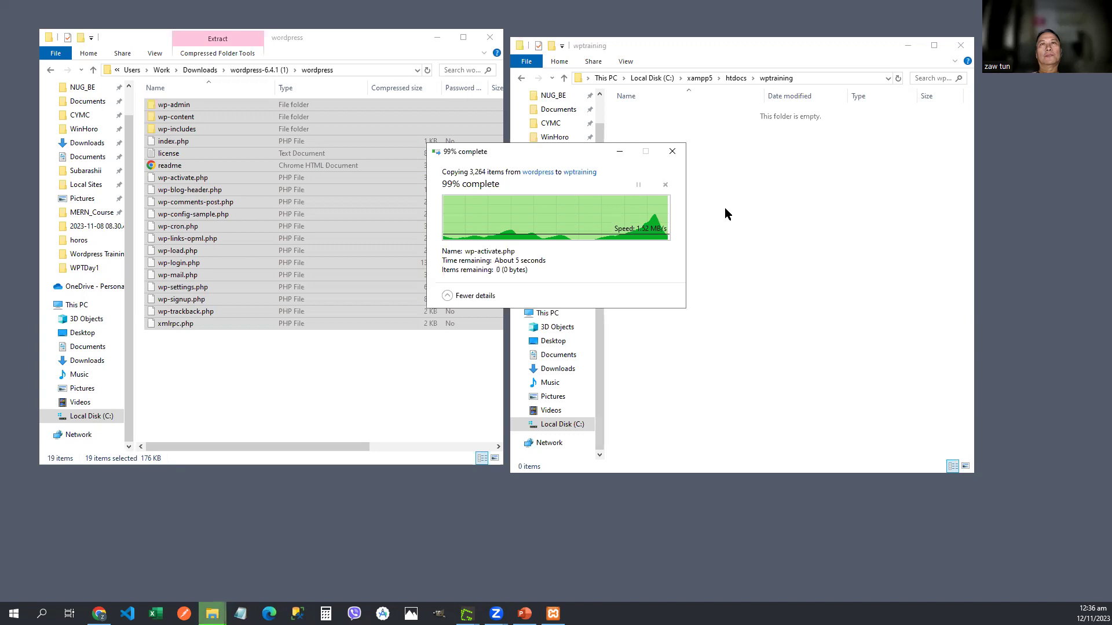
Step: Check that all 19 files are in wptraining, then return to Chrome
click(682, 412)
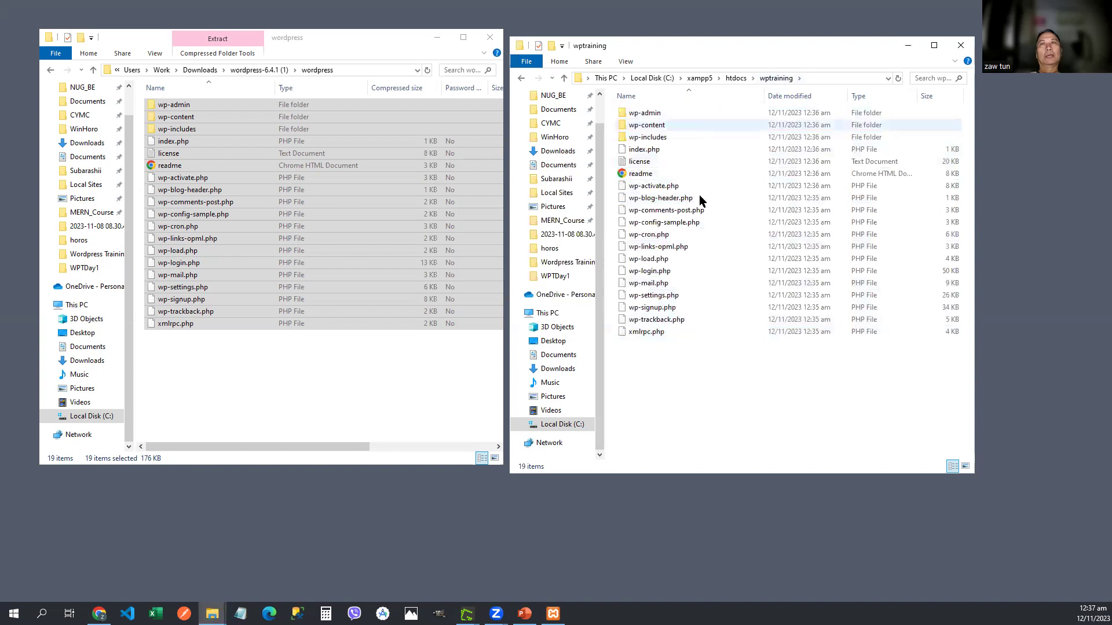
drag(676, 375, 613, 98)
click(644, 402)
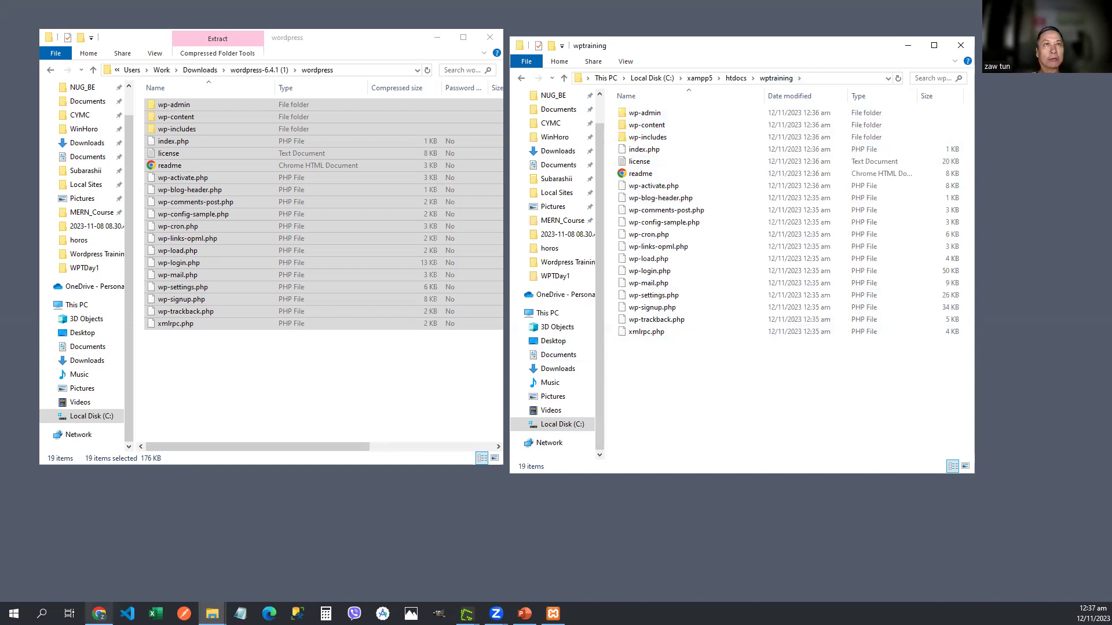
click(99, 613)
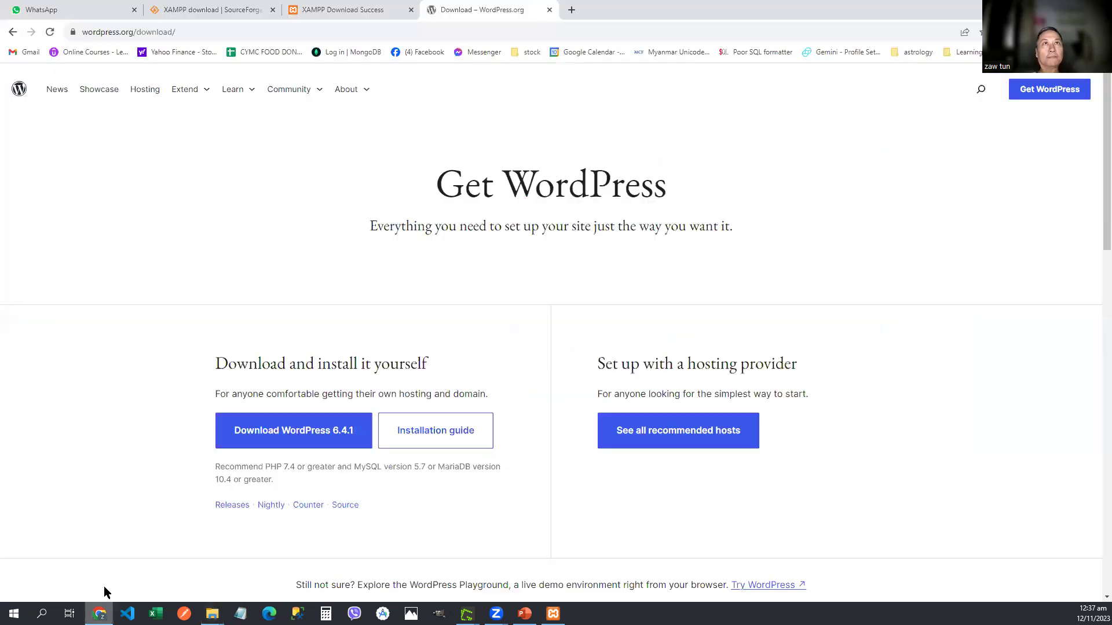
Step: Load localhost/wptraining in a new Chrome tab to reach the WordPress language page
click(571, 10)
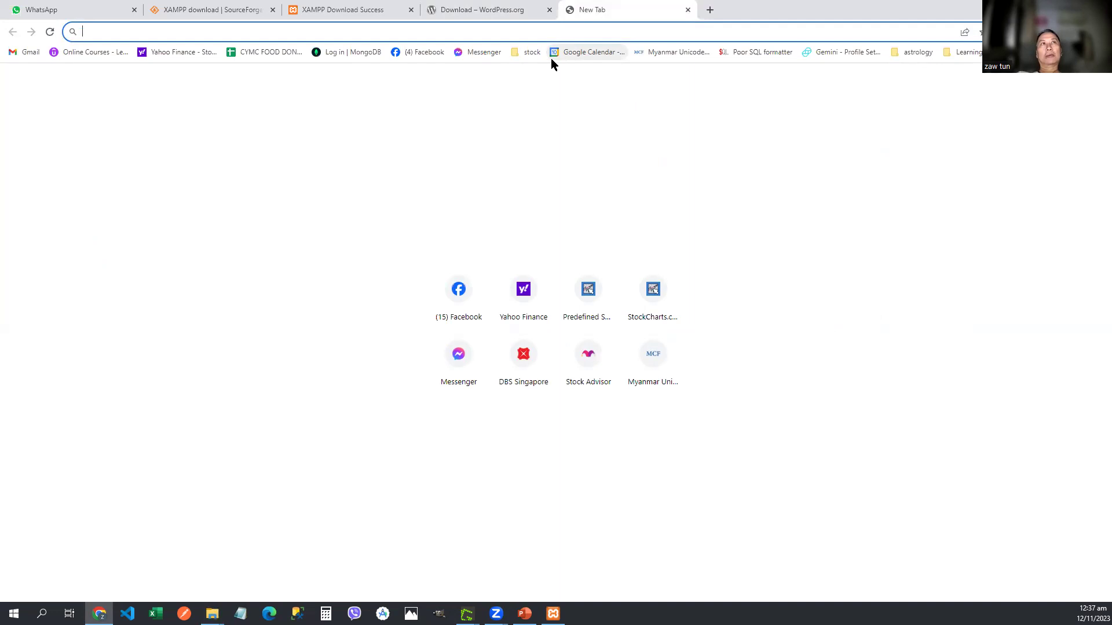
text(localhos)
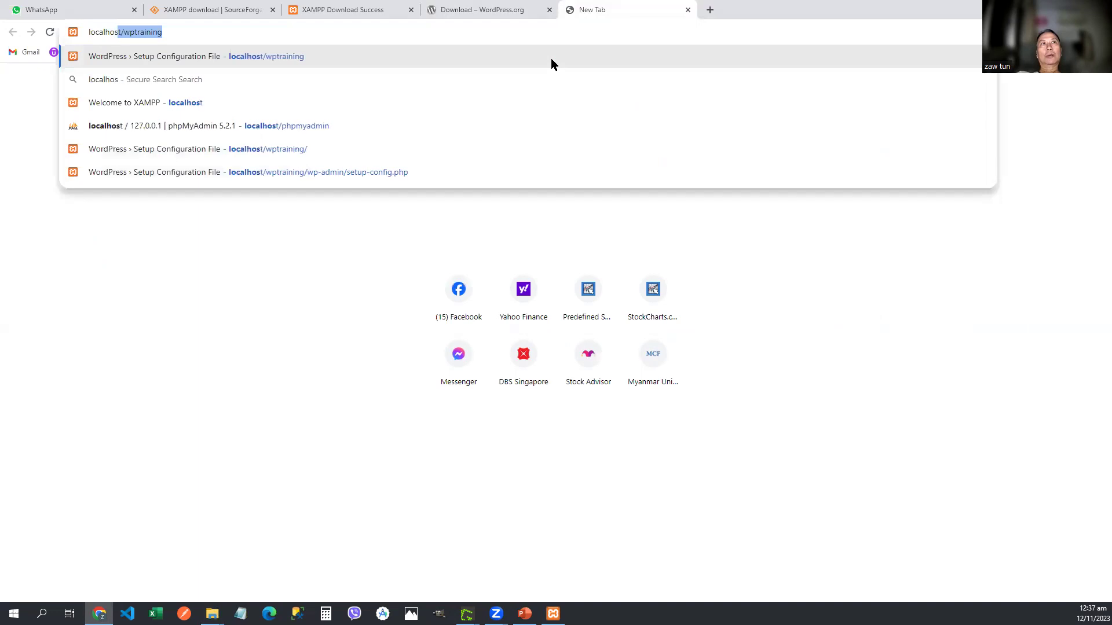
text(t/)
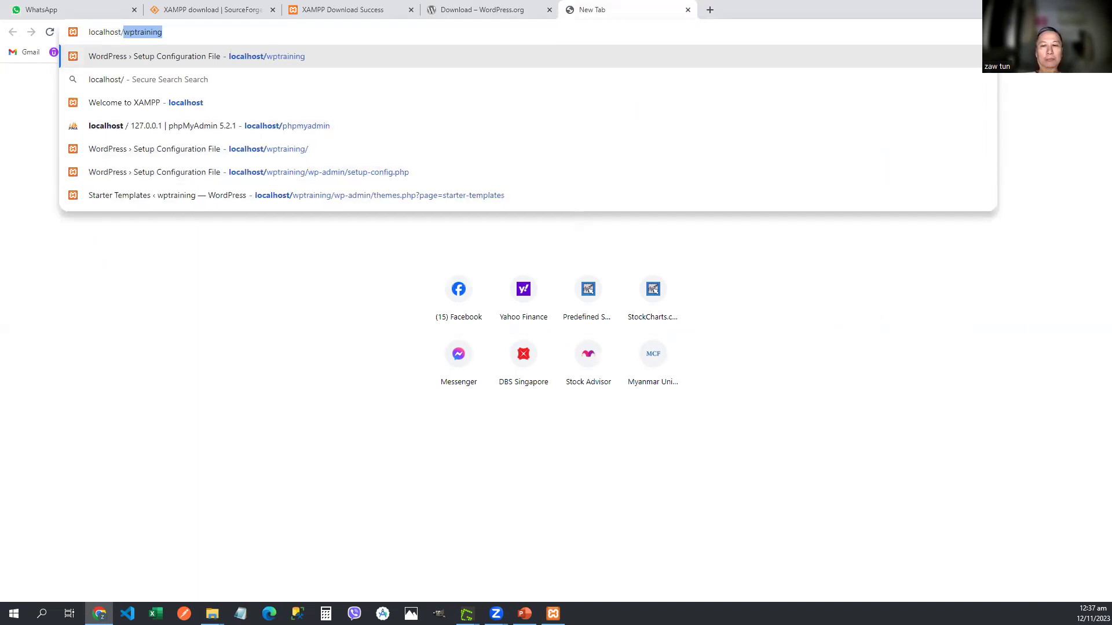
key(Return)
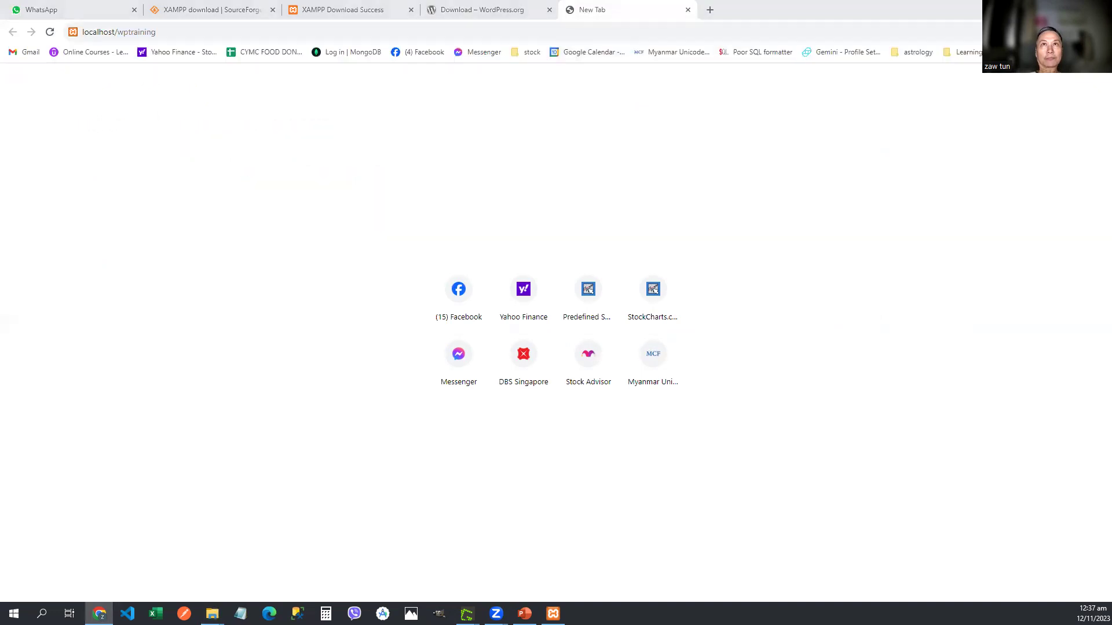
key(alt+Tab)
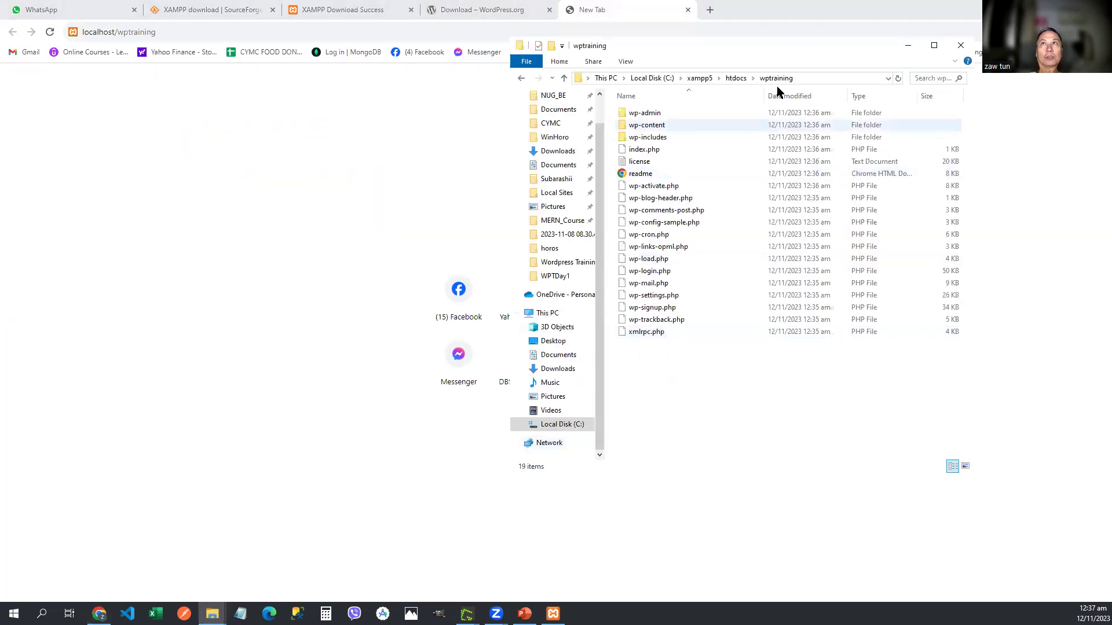
click(352, 112)
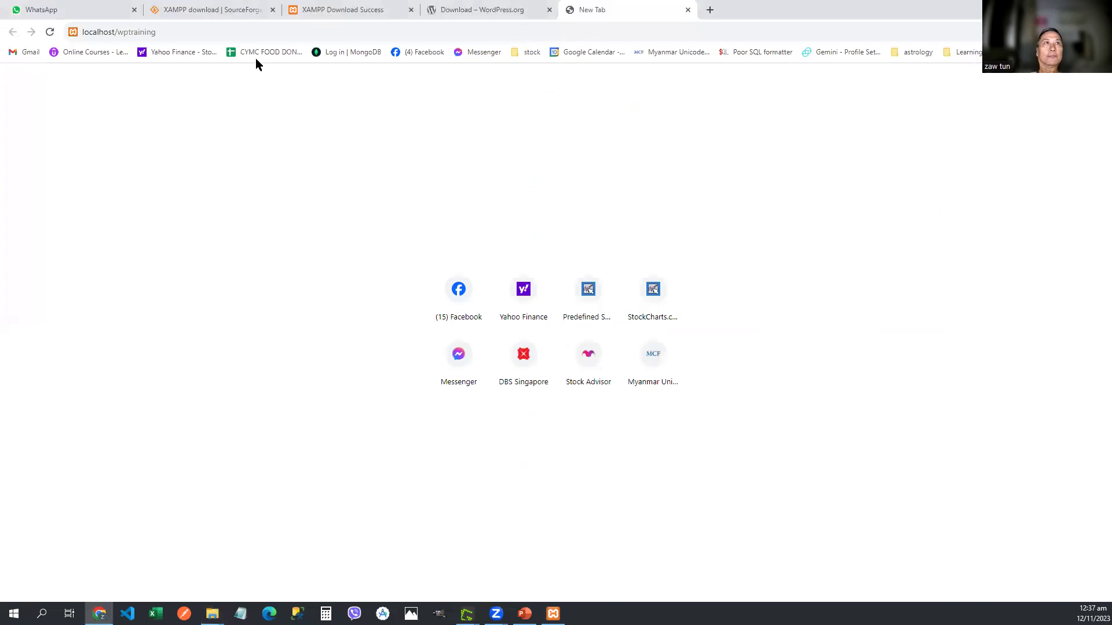
click(225, 32)
click(248, 32)
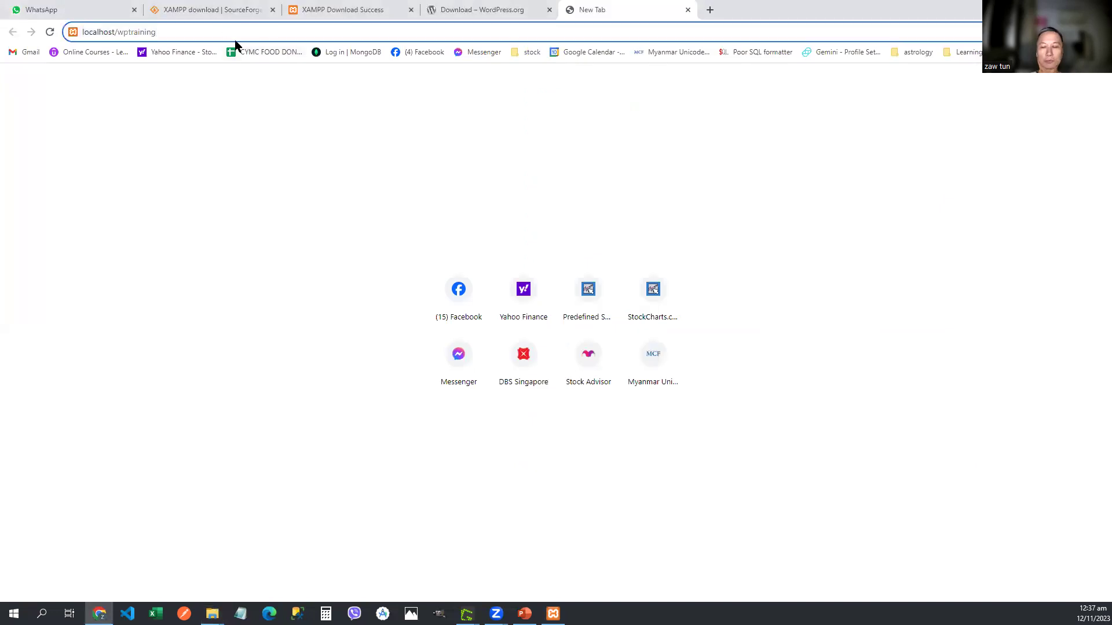
key(Return)
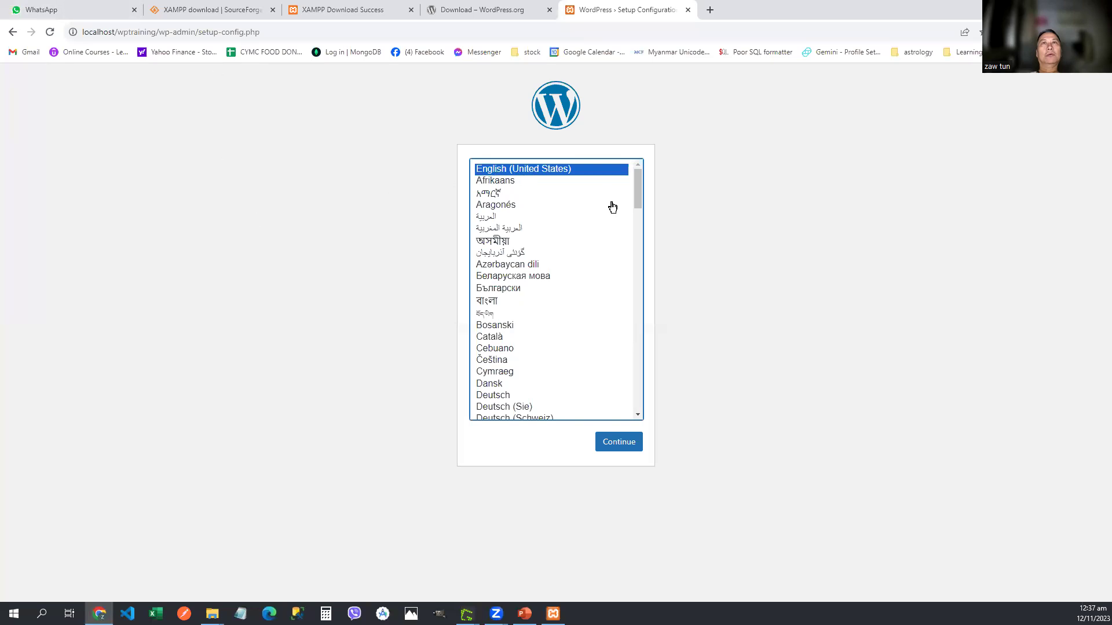
Step: Keep English (United States) and proceed past the welcome page's required database details
click(625, 451)
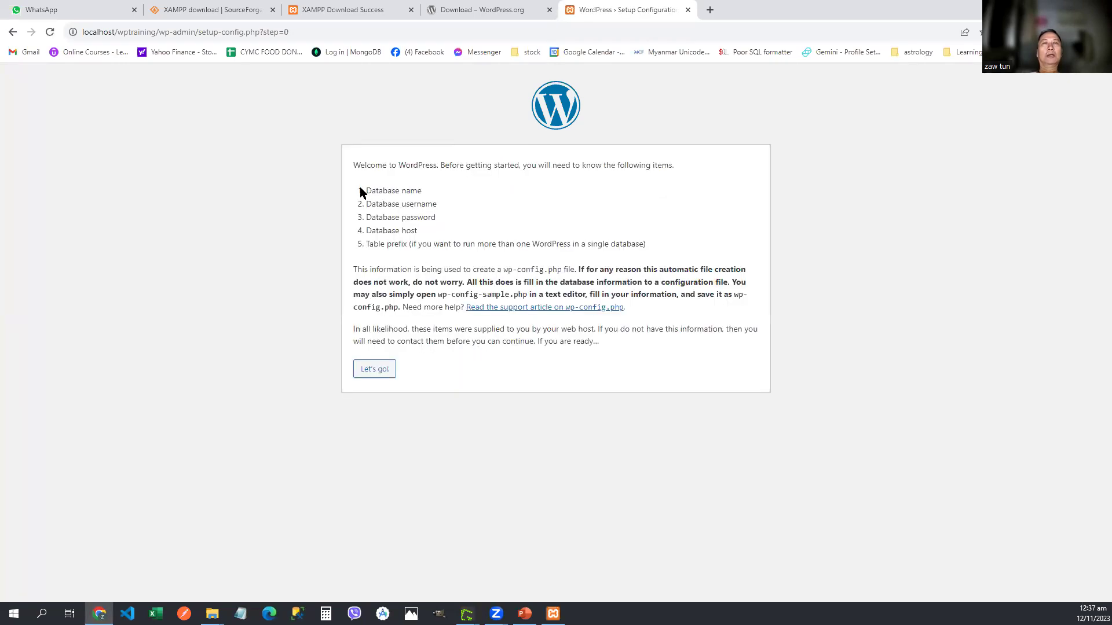
drag(365, 189, 419, 240)
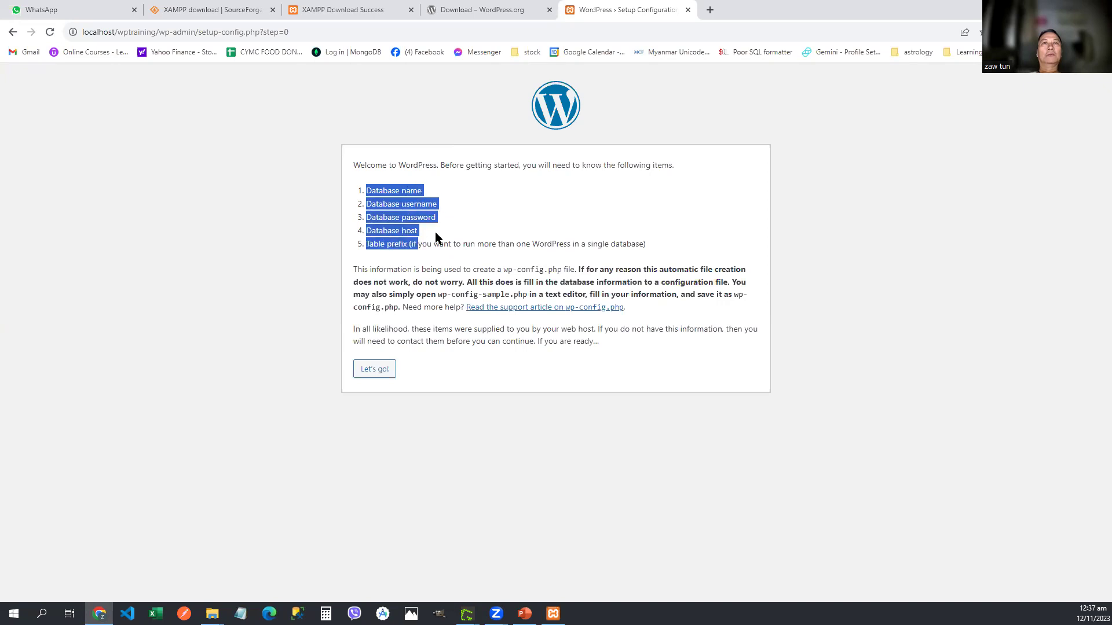
click(439, 234)
click(375, 375)
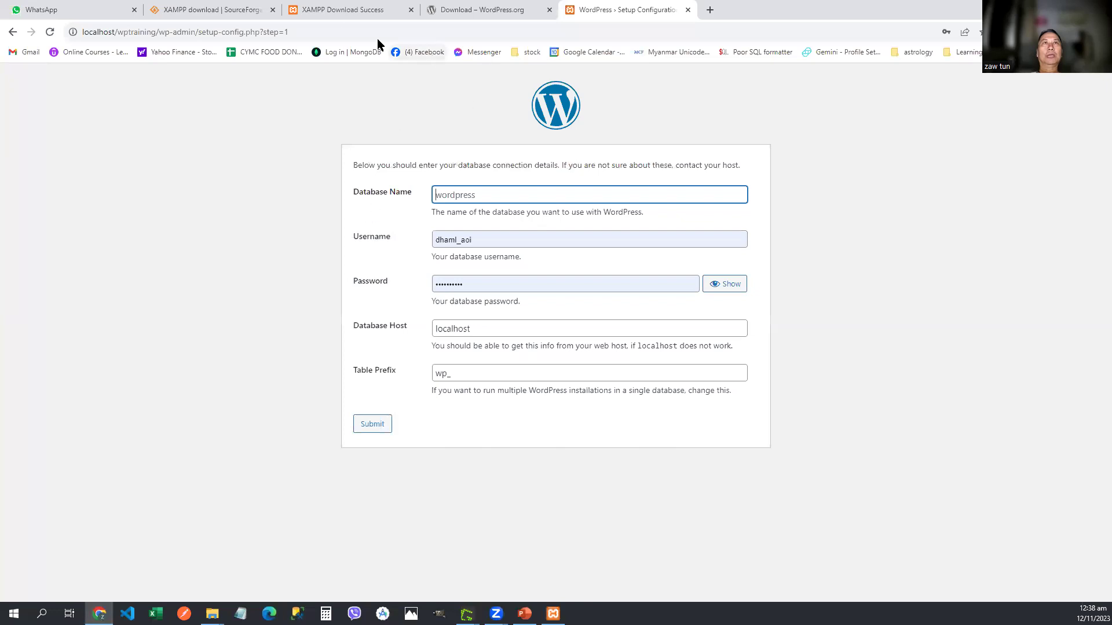
Step: Load localhost/phpmyadmin in a new tab and choose New in the database tree
click(710, 11)
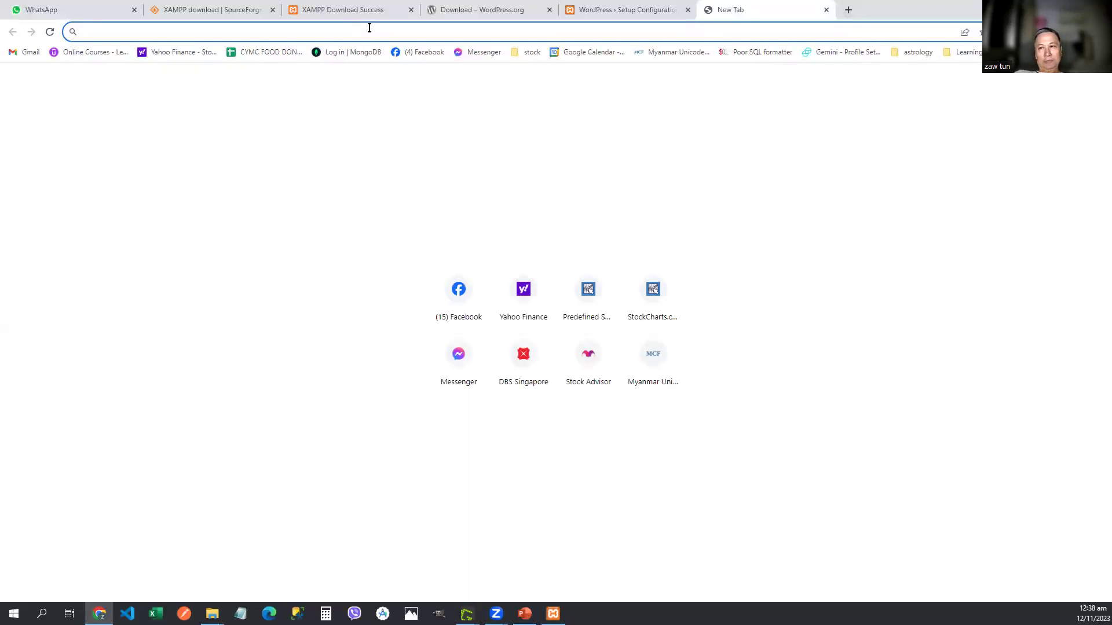
text(loca)
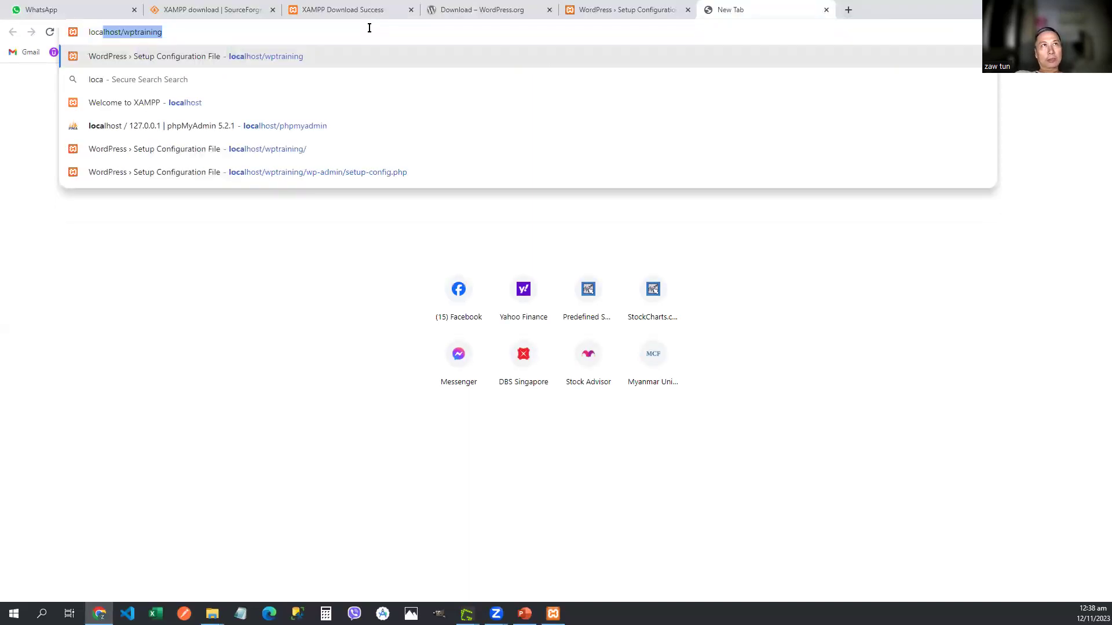
text(lhost/p)
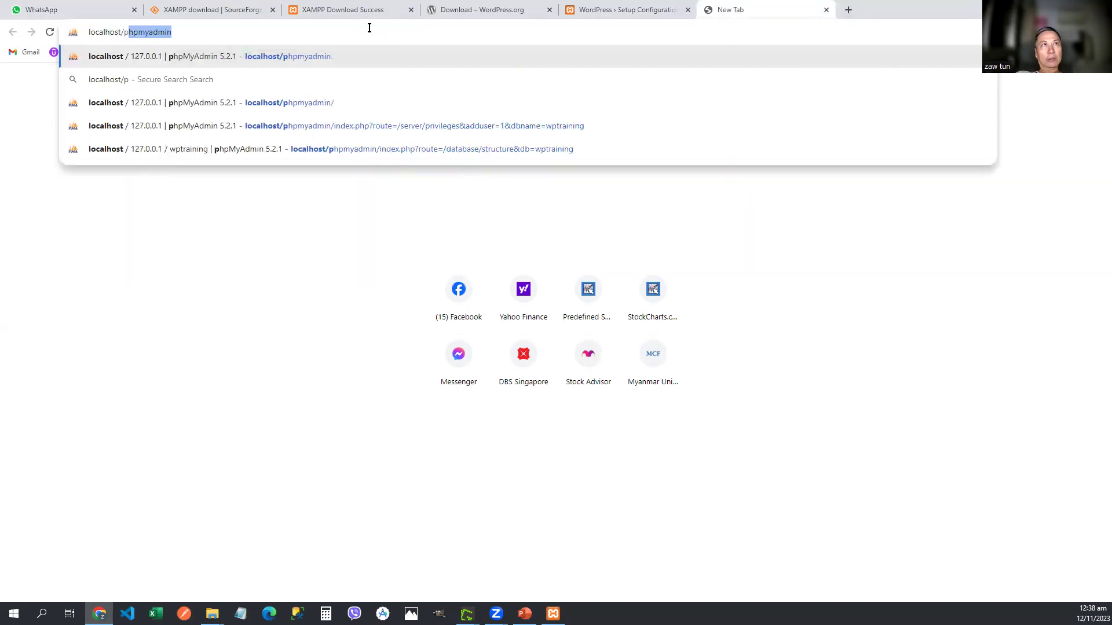
text(hpmyadmin)
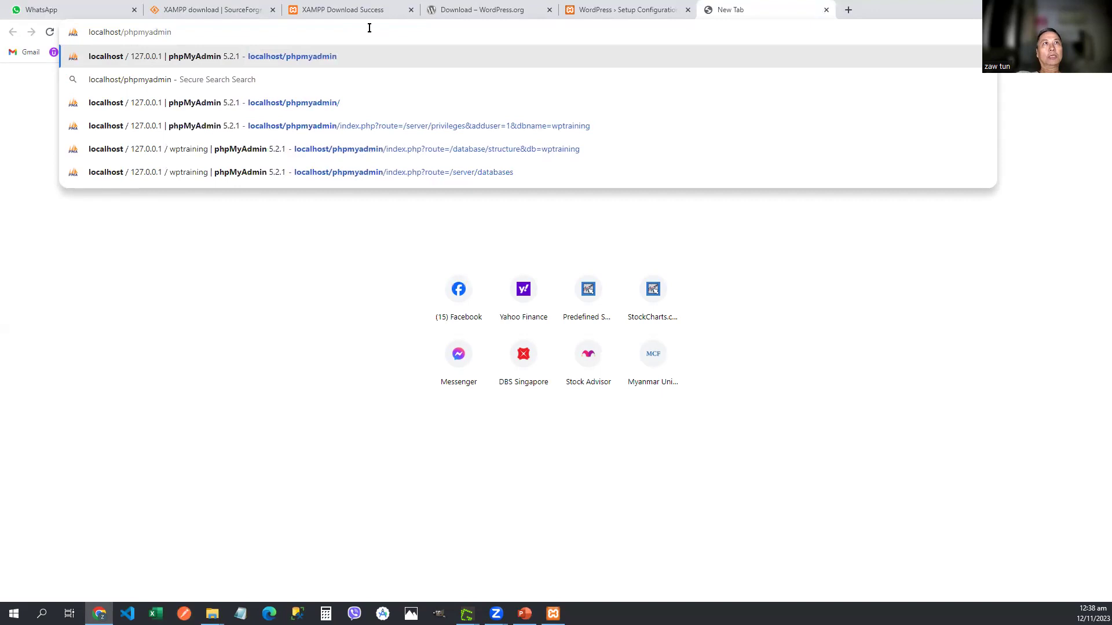
key(Return)
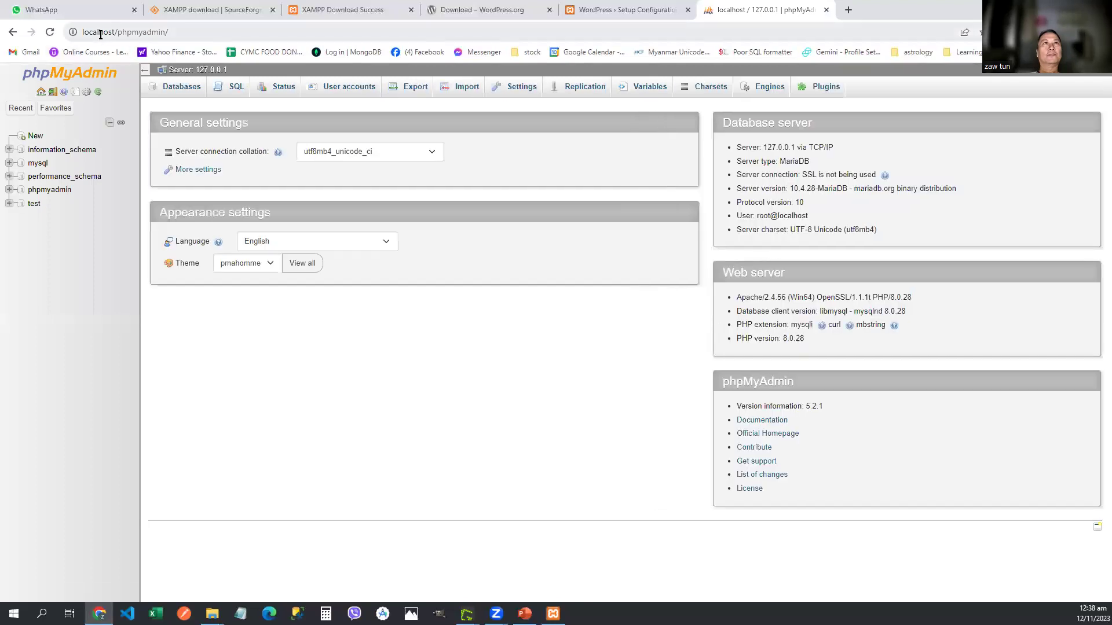
click(171, 32)
click(182, 29)
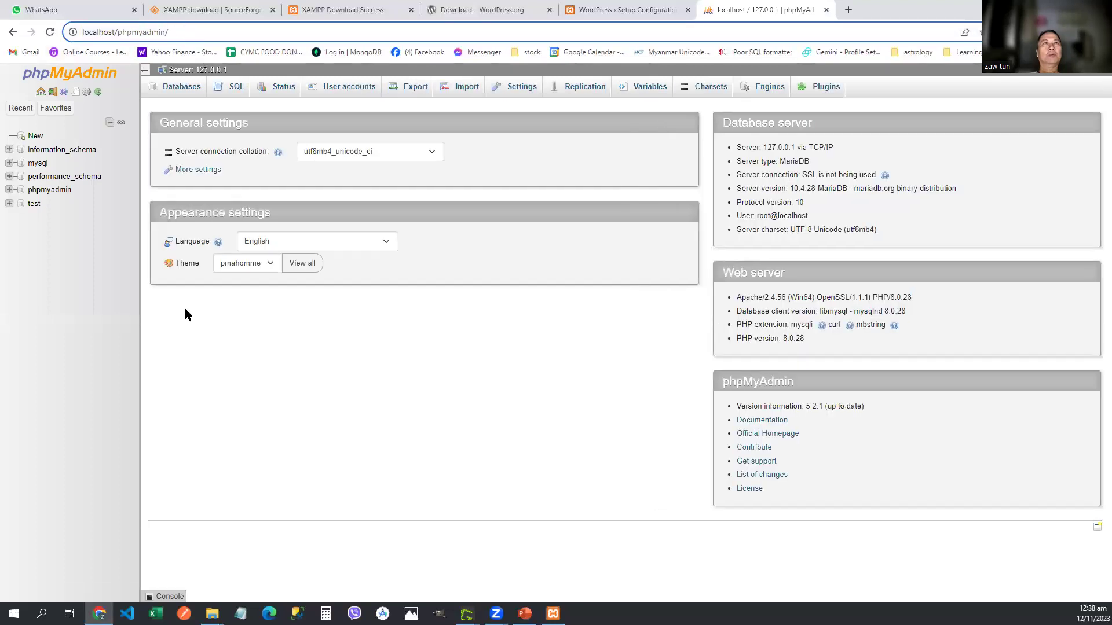
click(33, 138)
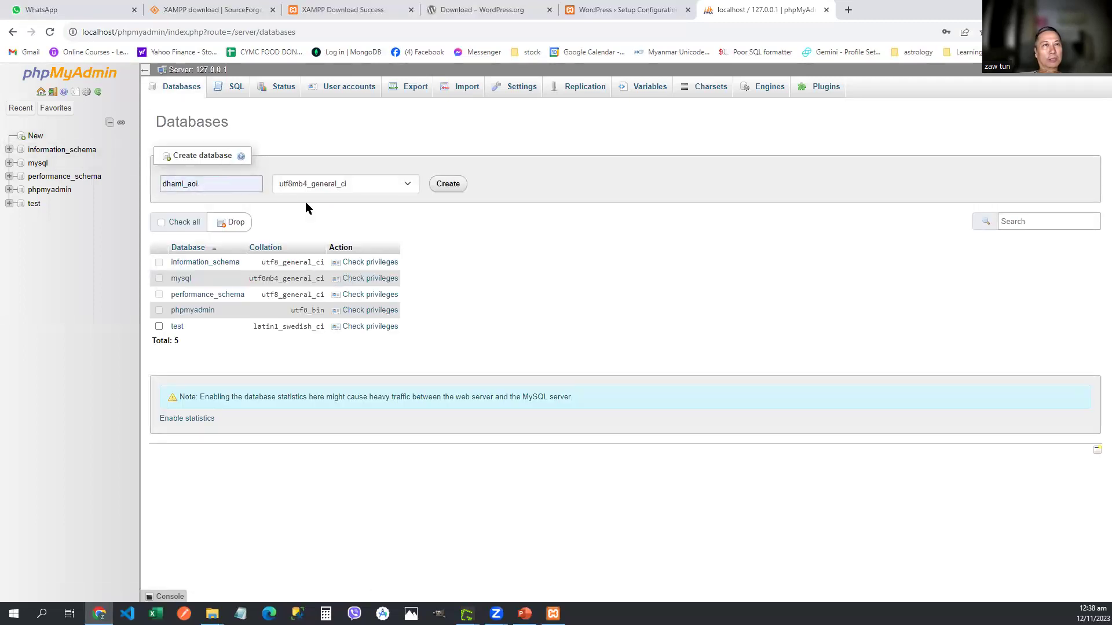
Step: Create a database named wptraining, keeping utf8mb4_general_ci collation
click(232, 187)
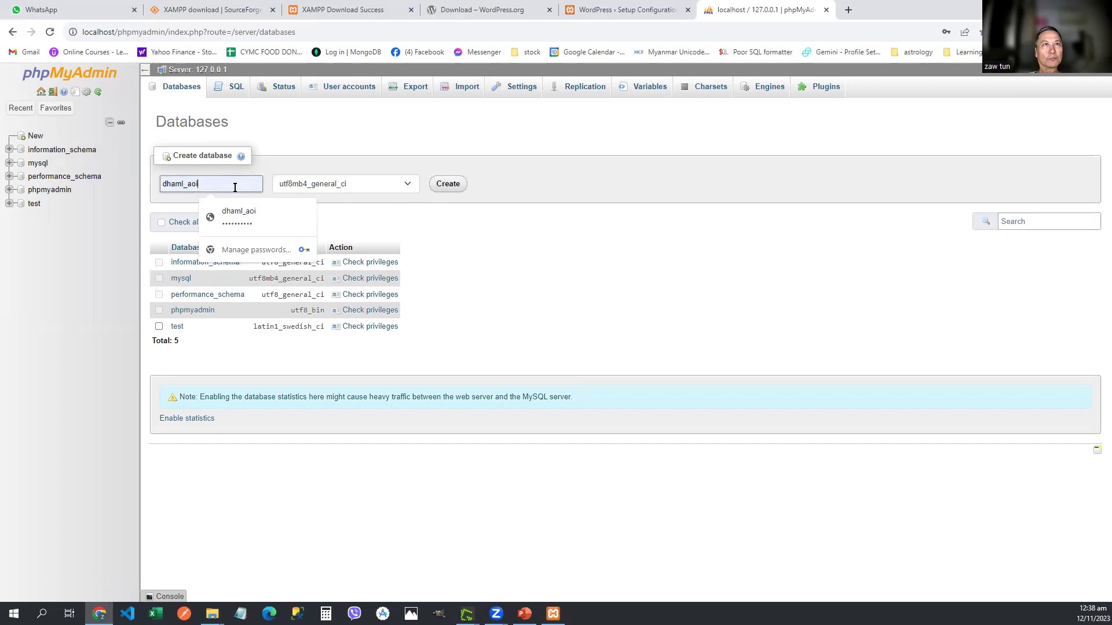
click(359, 184)
click(359, 184)
click(359, 184)
click(218, 181)
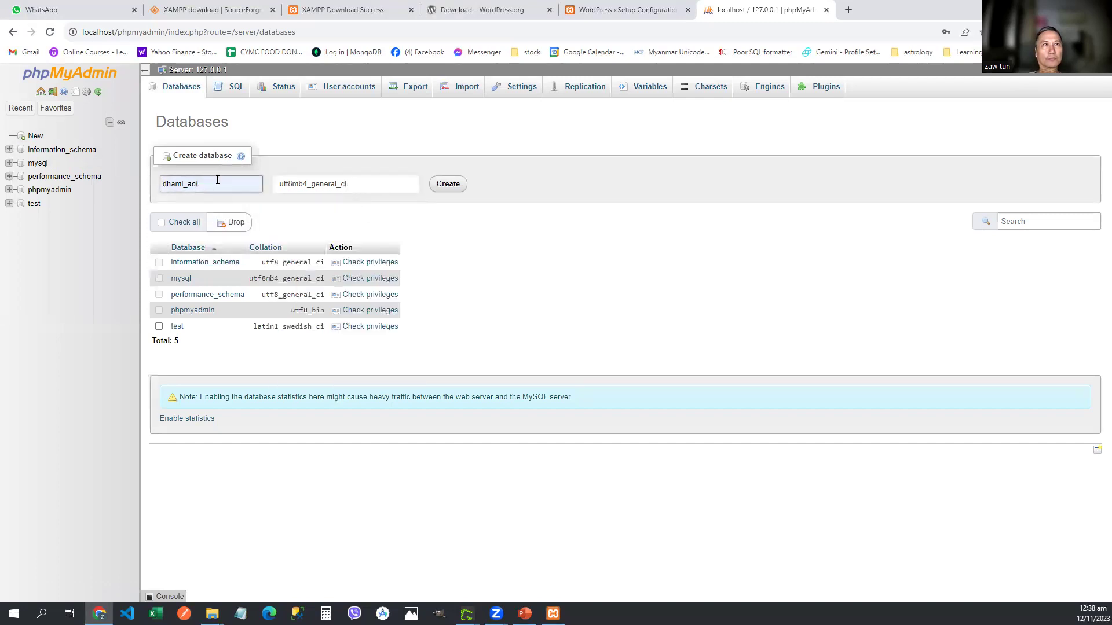
click(218, 180)
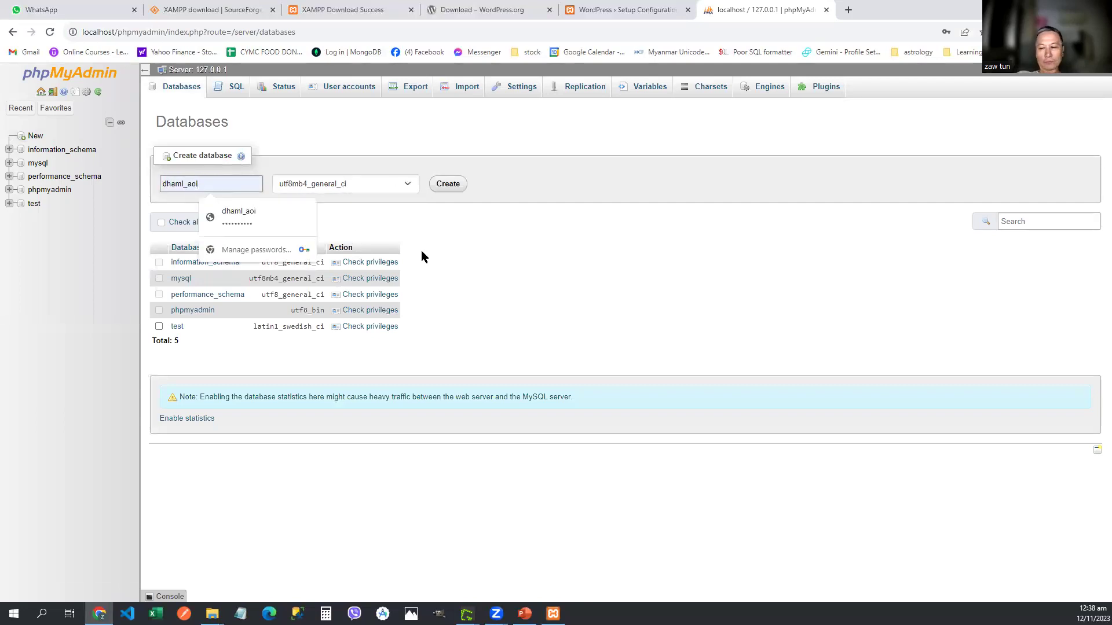
key(BackSpace)
key(BackSpace)
key(BackSpace)
key(BackSpace)
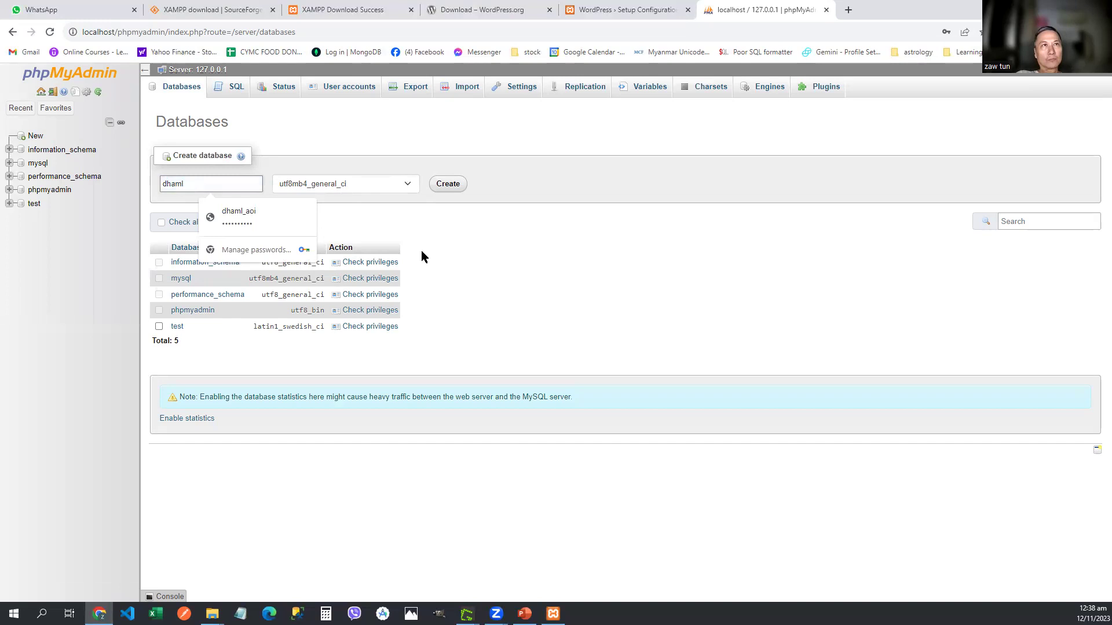
key(BackSpace)
key(BackSpace)
key(BackSpace)
key(BackSpace)
text(w)
key(BackSpace)
key(BackSpace)
text(wp)
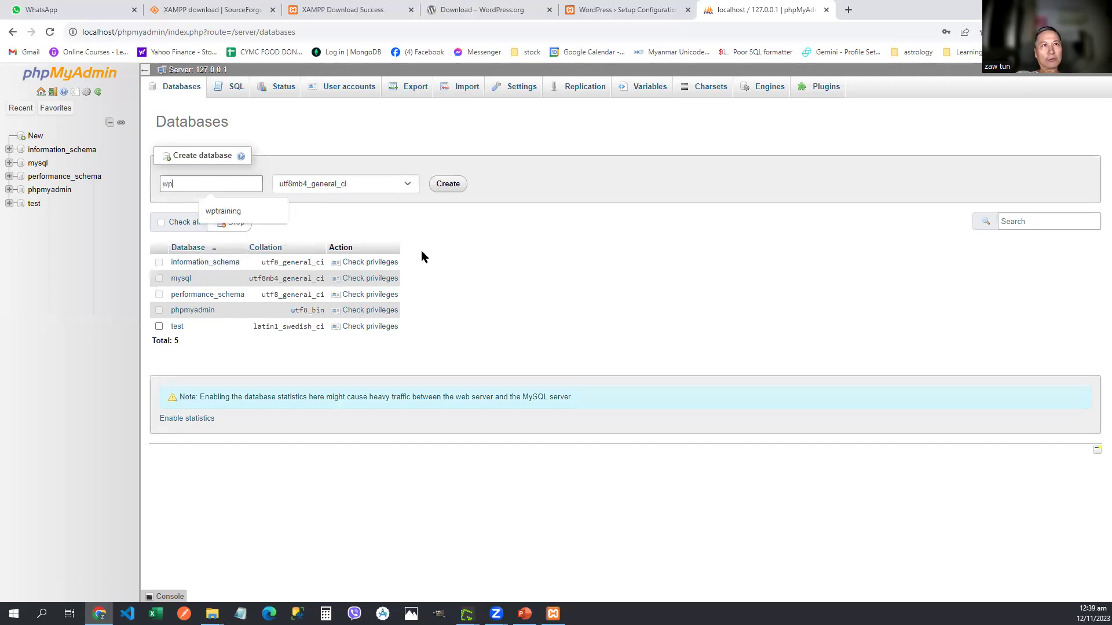
text(training)
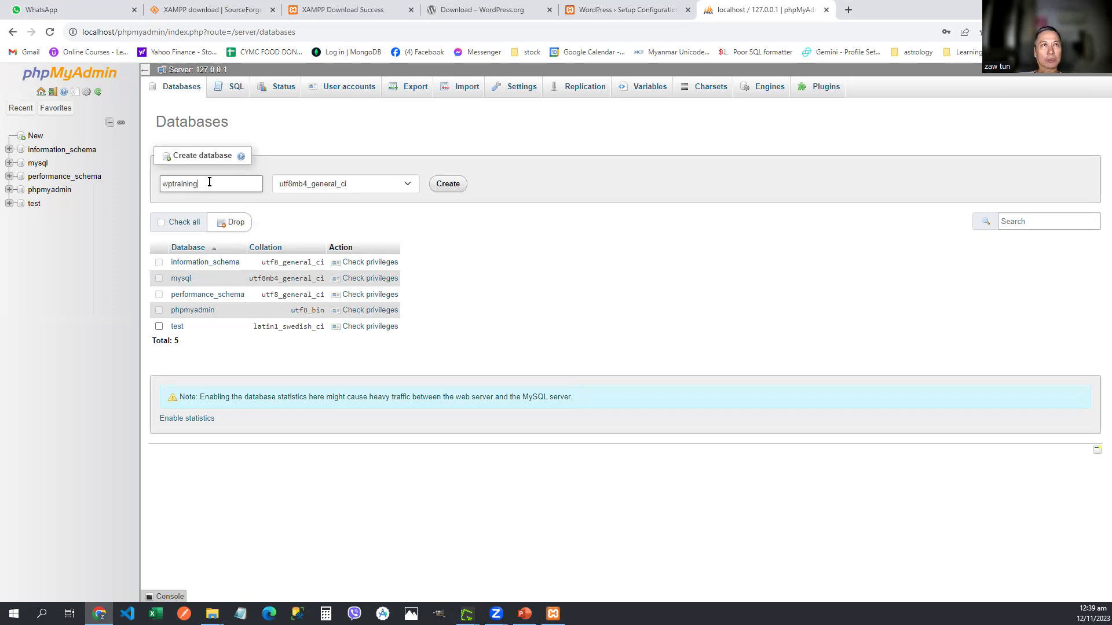
click(445, 186)
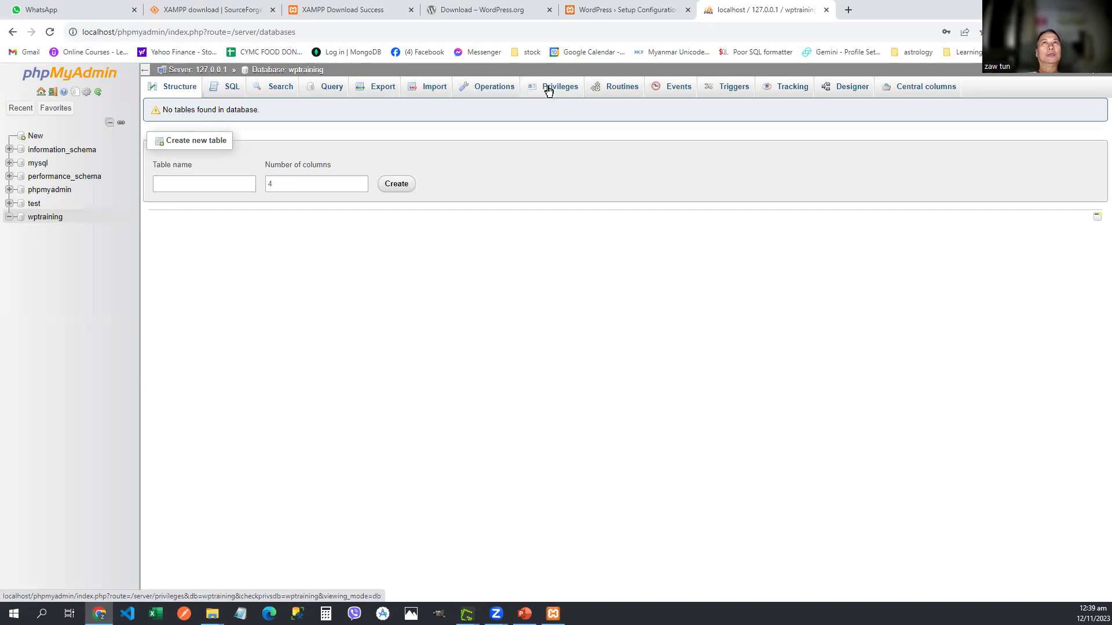
Step: From wptraining's Privileges tab, start adding a new user account
click(548, 90)
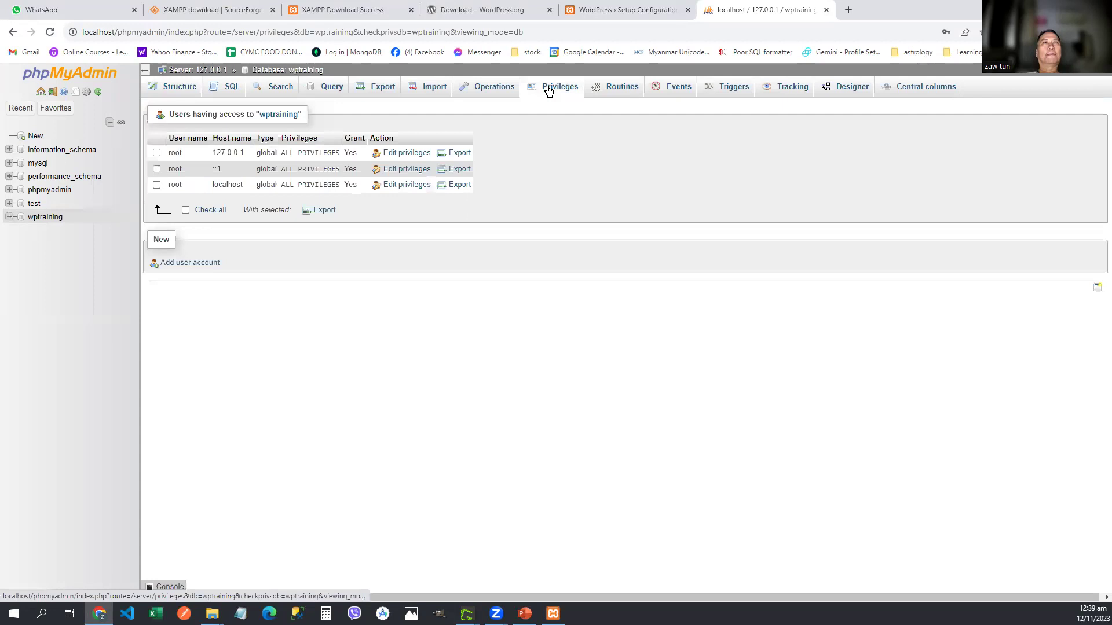
click(186, 263)
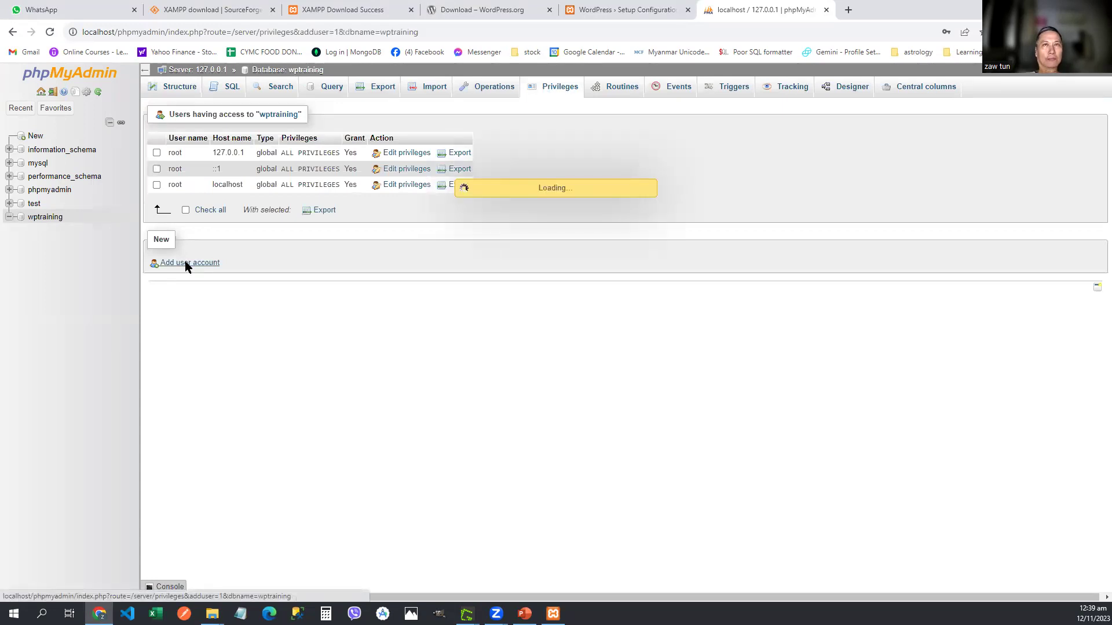
scroll(503, 266, down, 1)
scroll(505, 259, up, 1)
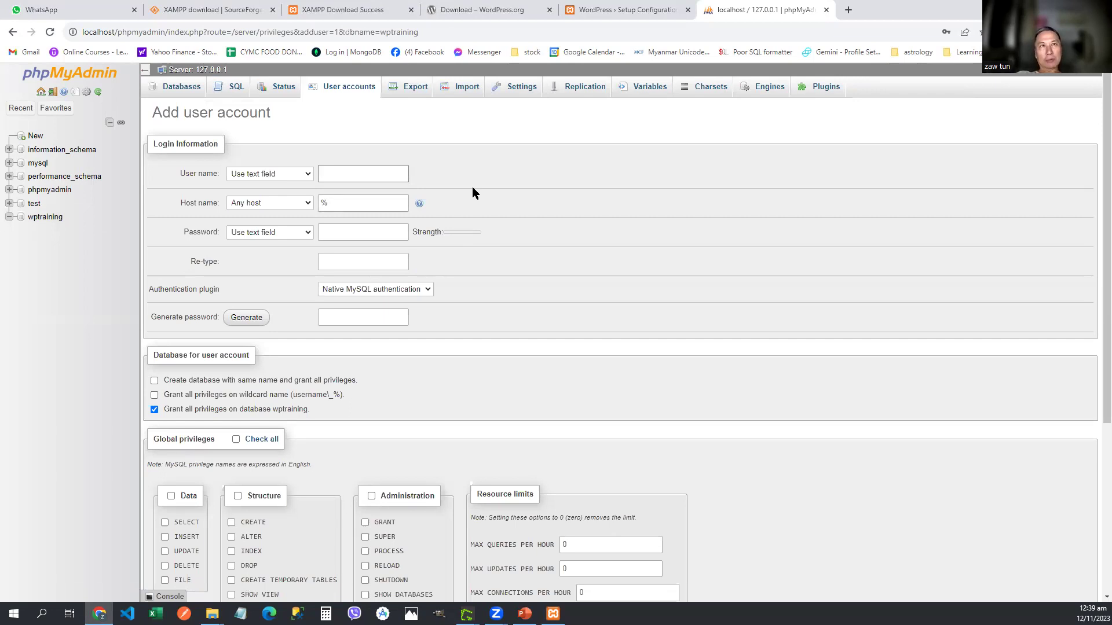
Step: Set the new account's user name to admin and its host to Local (localhost)
text(a)
key(BackSpace)
key(BackSpace)
text(admin)
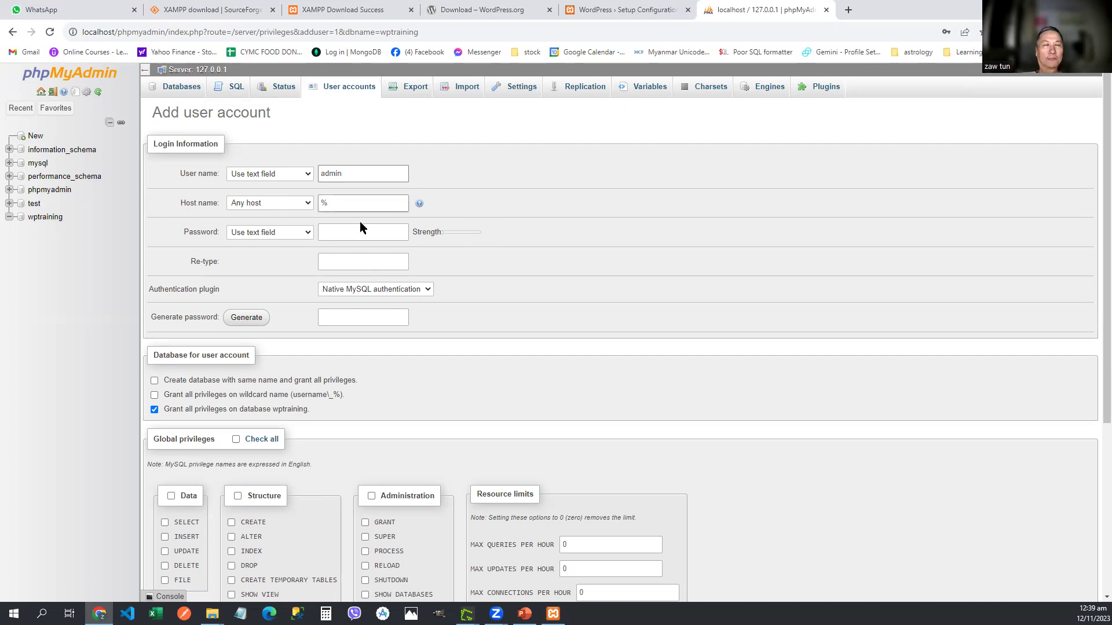
click(303, 204)
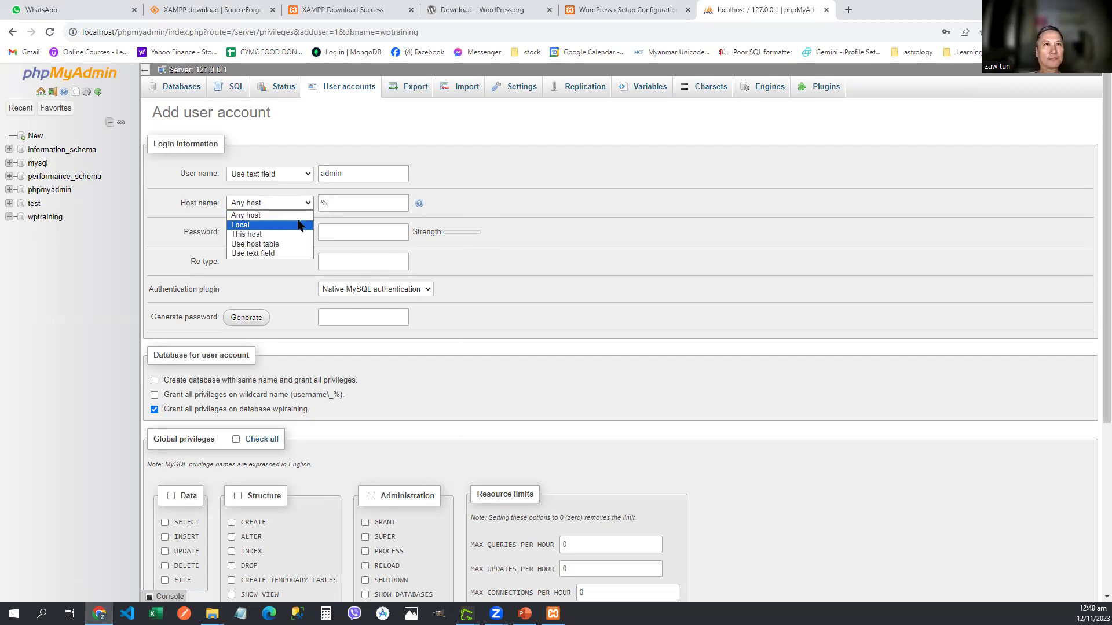
click(296, 225)
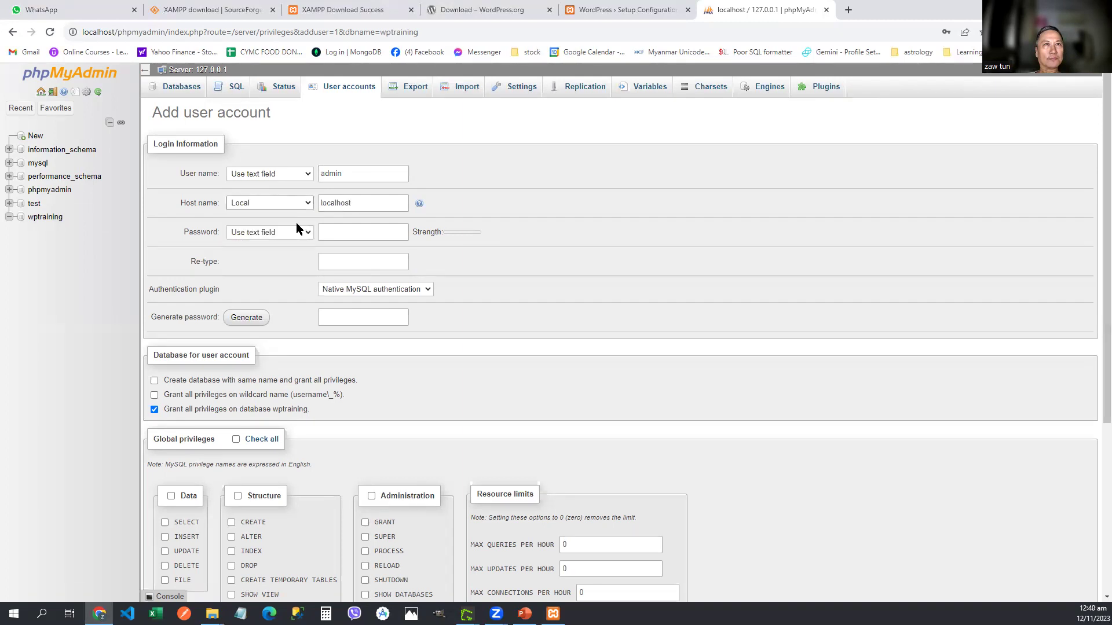
click(372, 204)
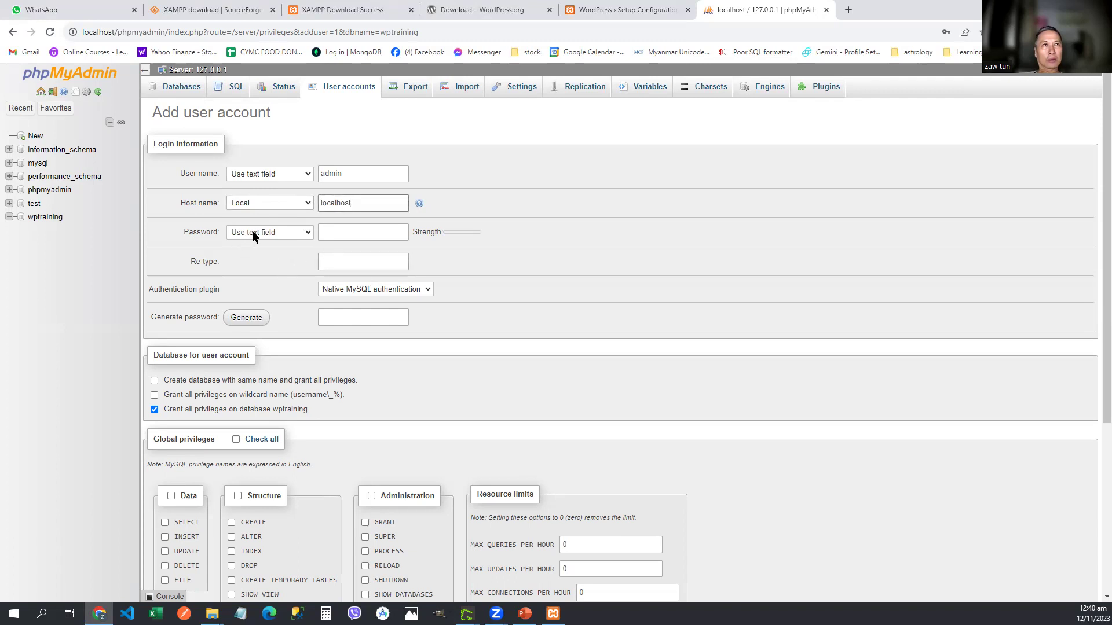
Step: Enter a strong account password and open a blank Notepad
click(352, 232)
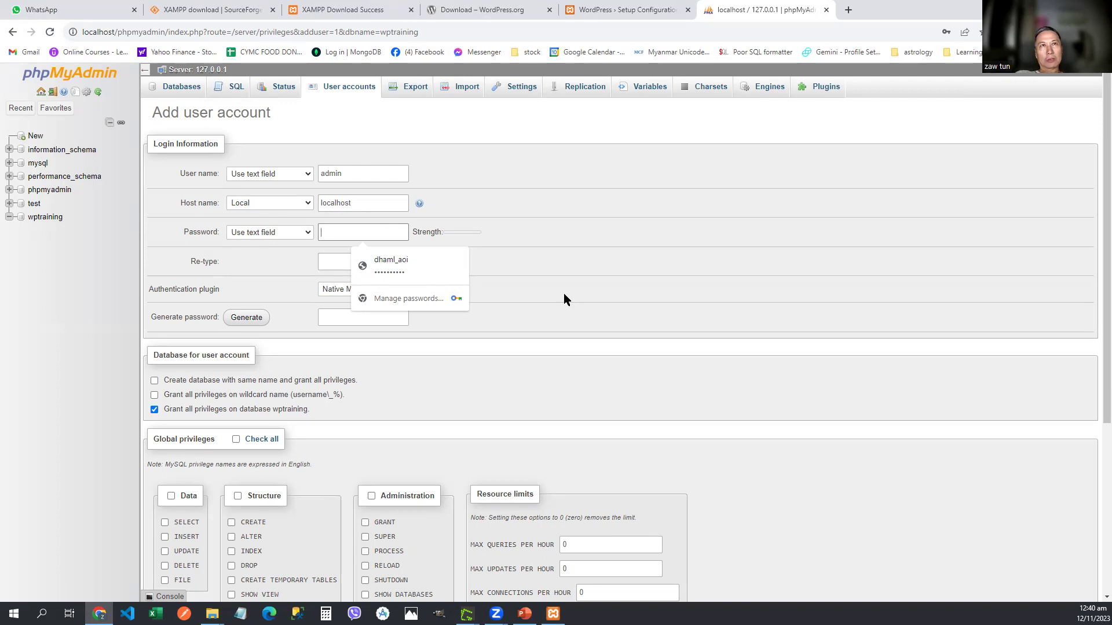
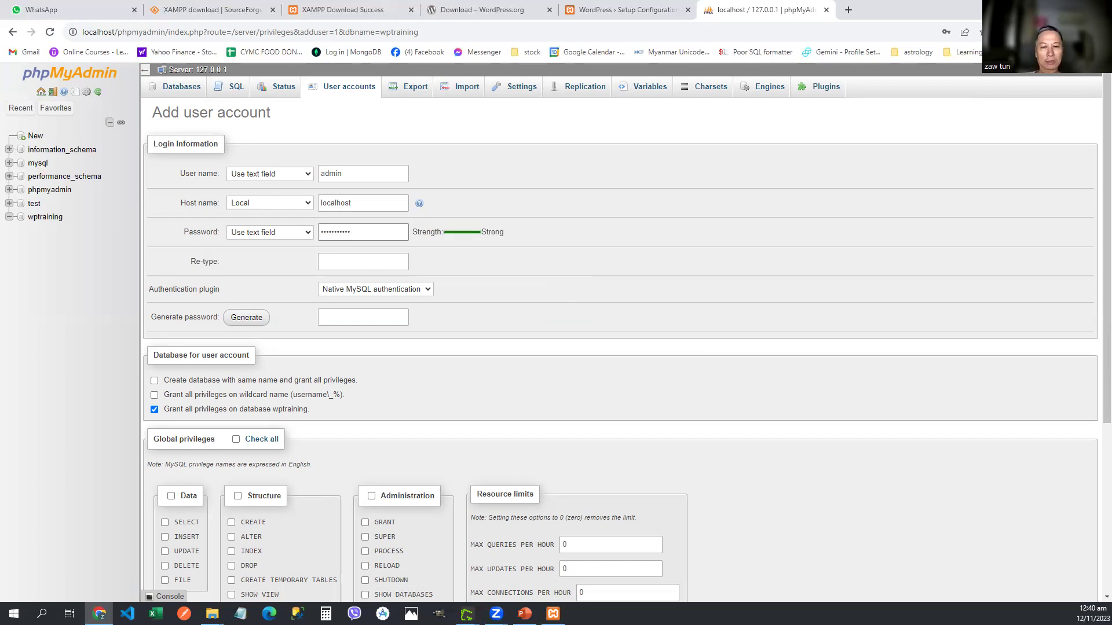
key(super+6)
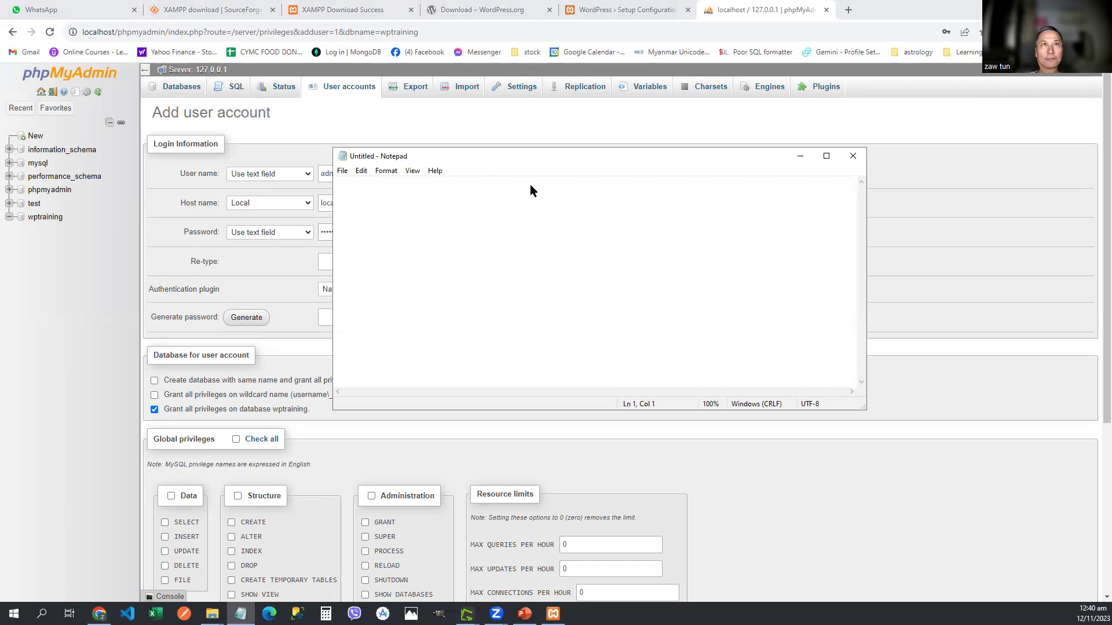
Step: Move Notepad aside and note the database name wptraining
drag(530, 155, 667, 267)
text(dat;pd)
key(BackSpace)
key(BackSpace)
key(BackSpace)
text(abase name )
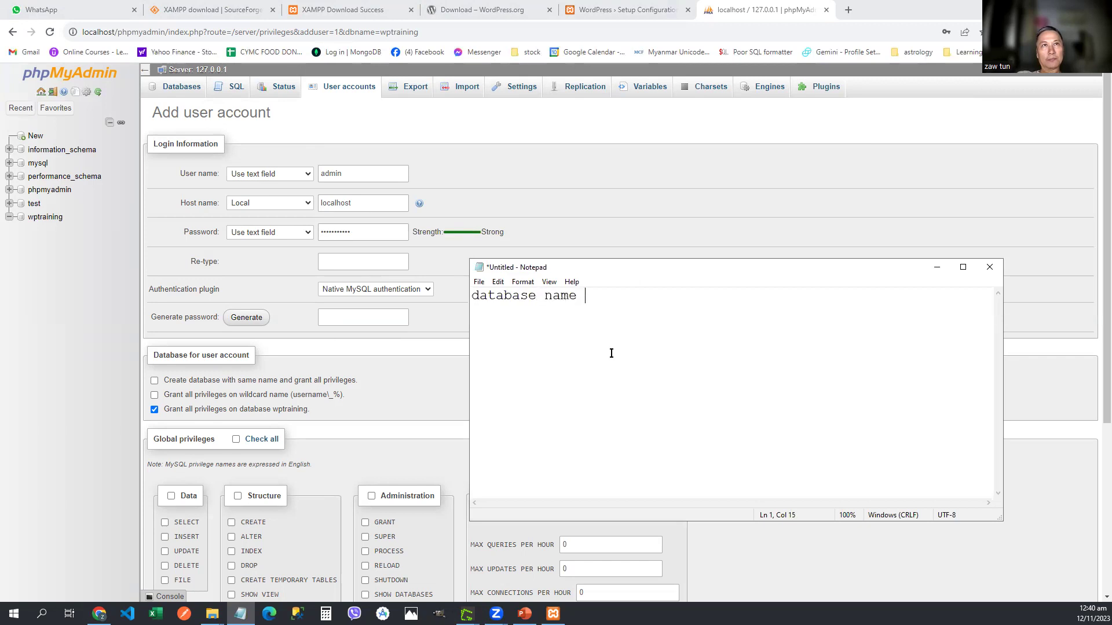
text(: wptraining)
key(Return)
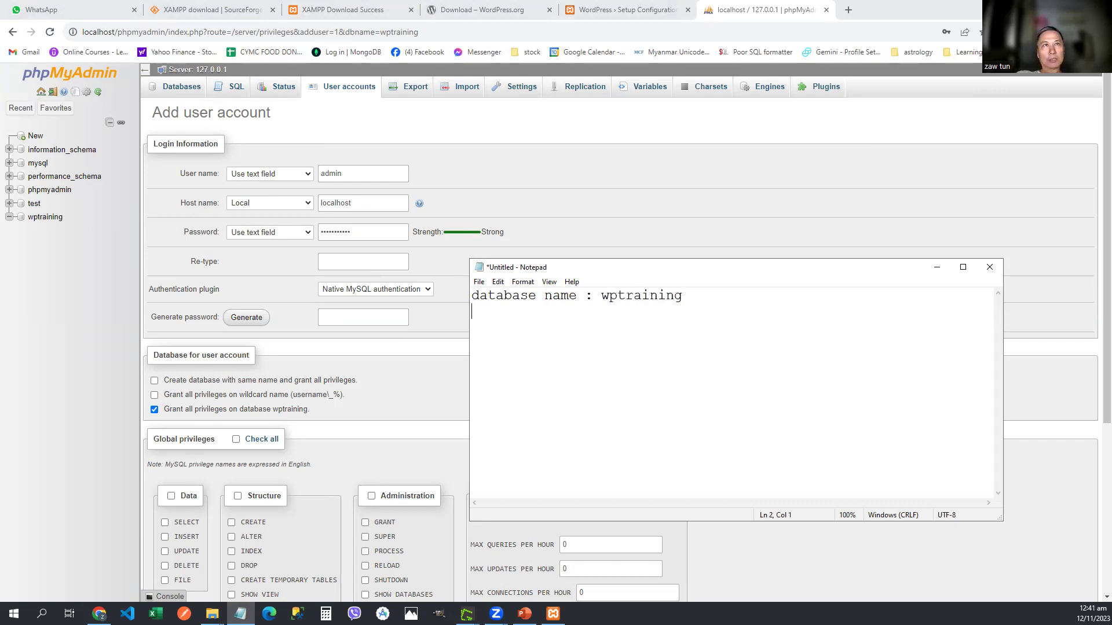
Step: Note user name admin, host localhost and the password, then begin retyping the password in the form
text(user name  )
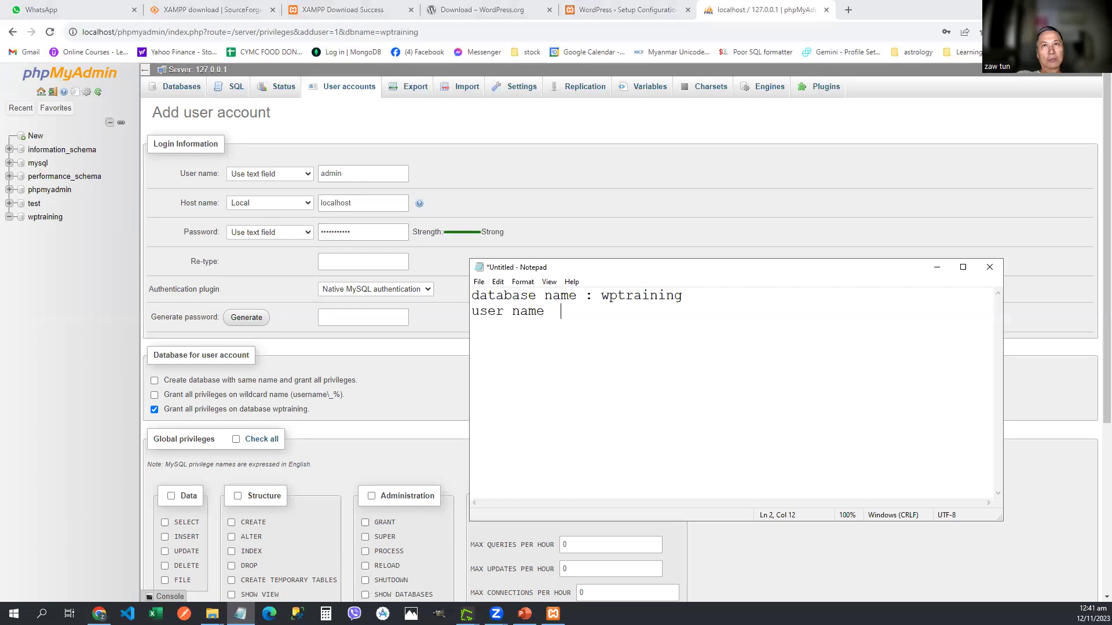
text(   : adminpa)
key(BackSpace)
key(BackSpace)
text(Host nam)
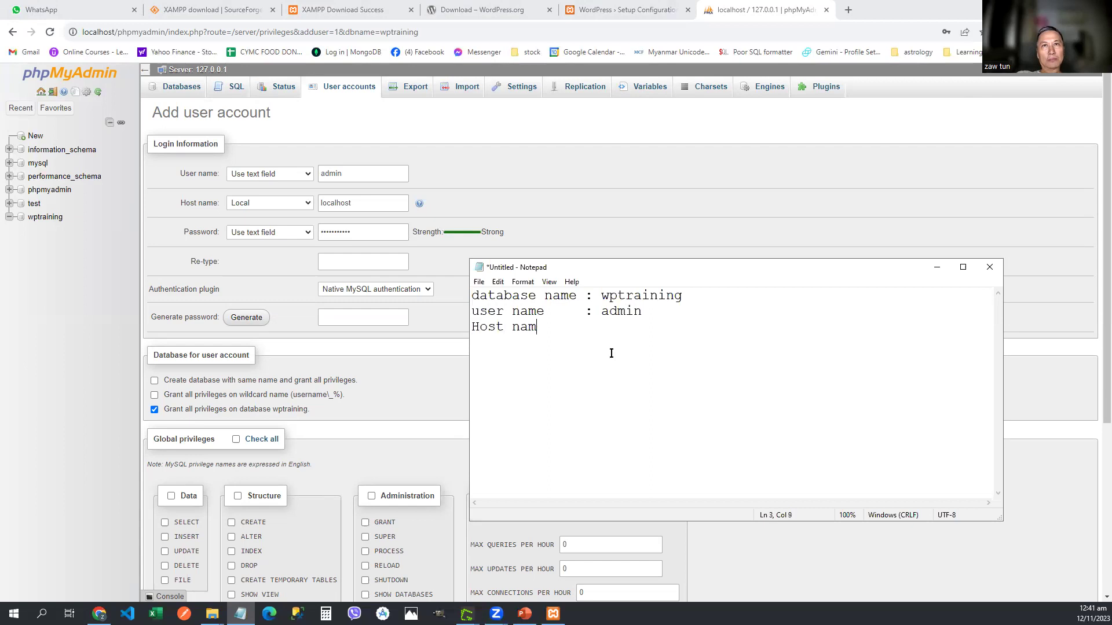
text(e     : localhost)
key(Return)
text(Password  )
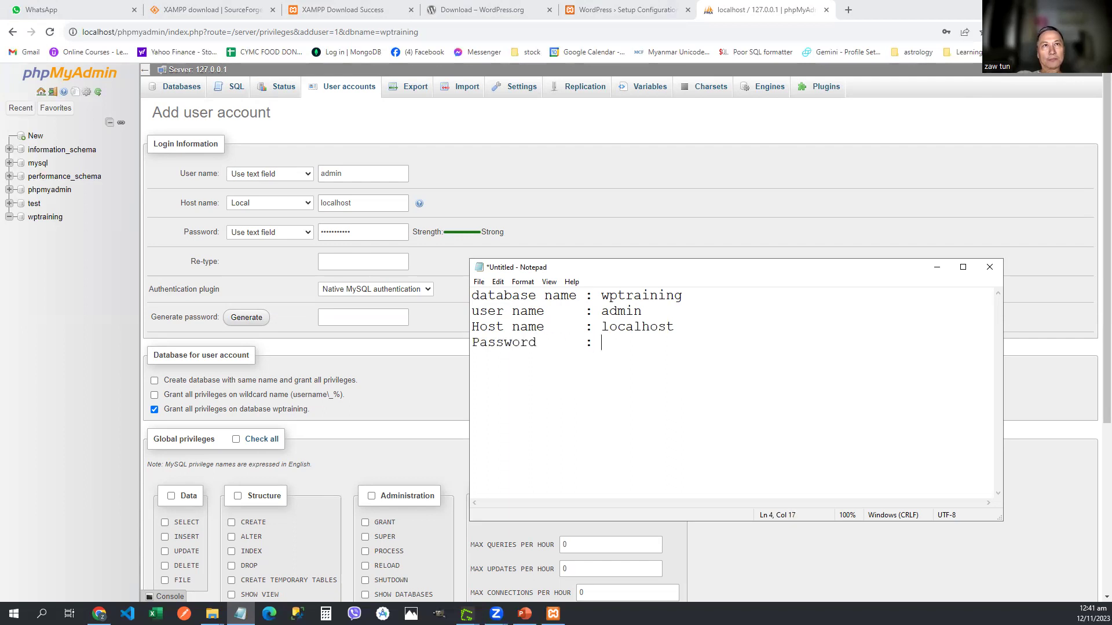
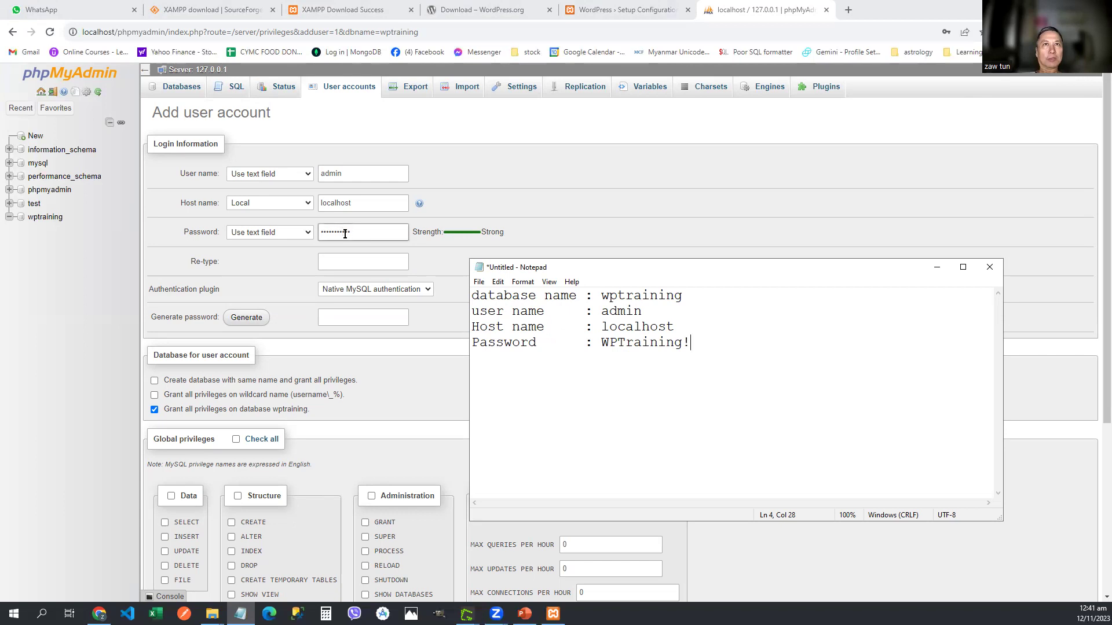
click(344, 255)
text(WP)
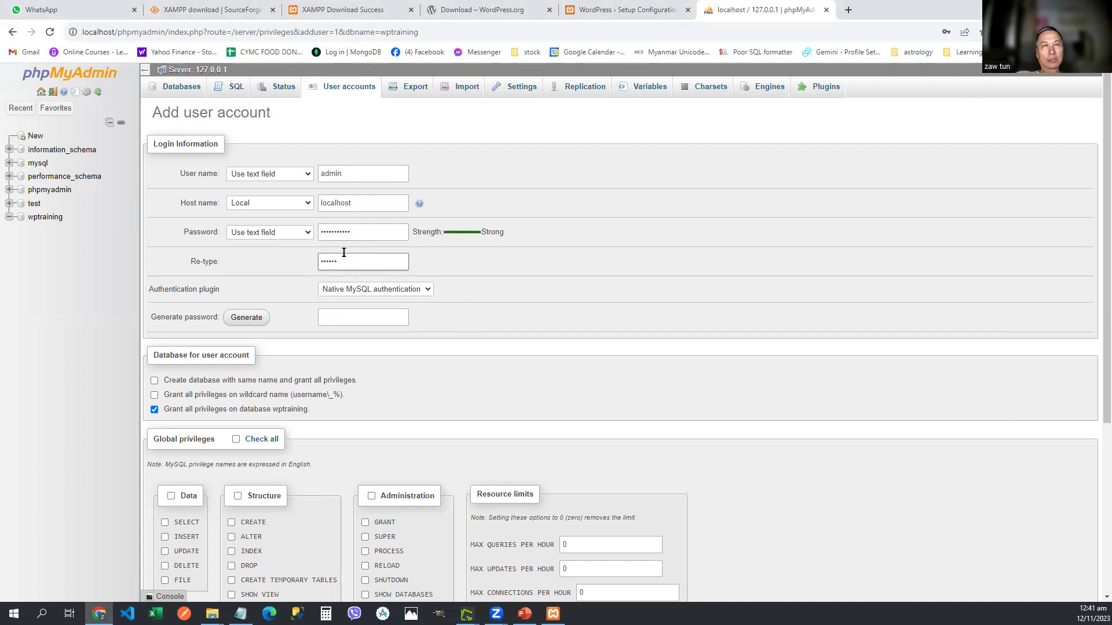
Step: Fix the retyped password and generate a random password for both fields
key(BackSpace)
key(BackSpace)
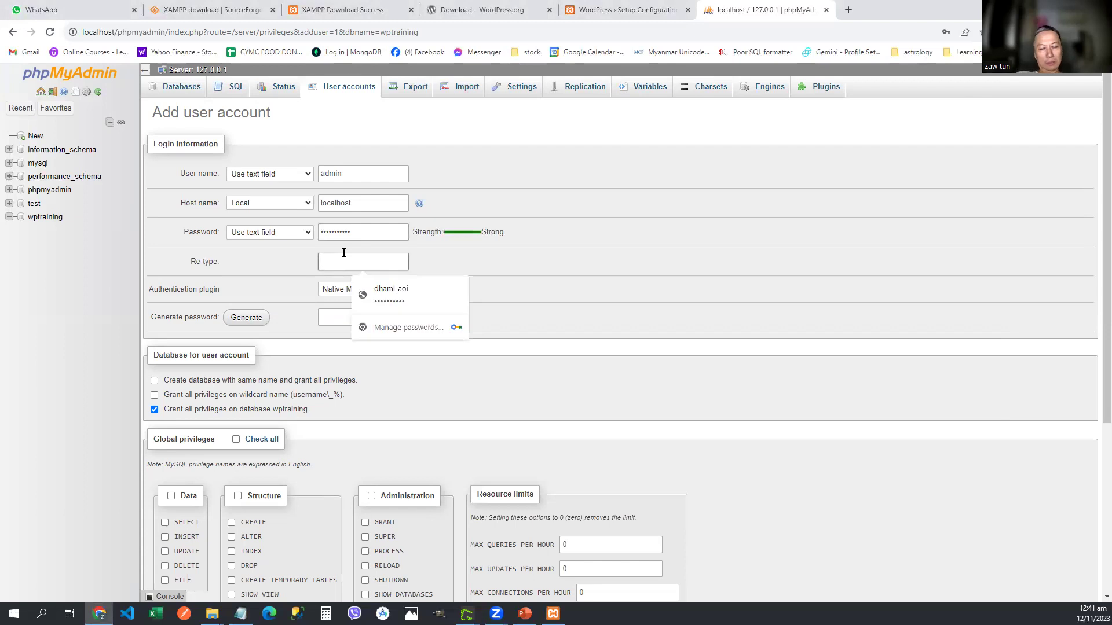
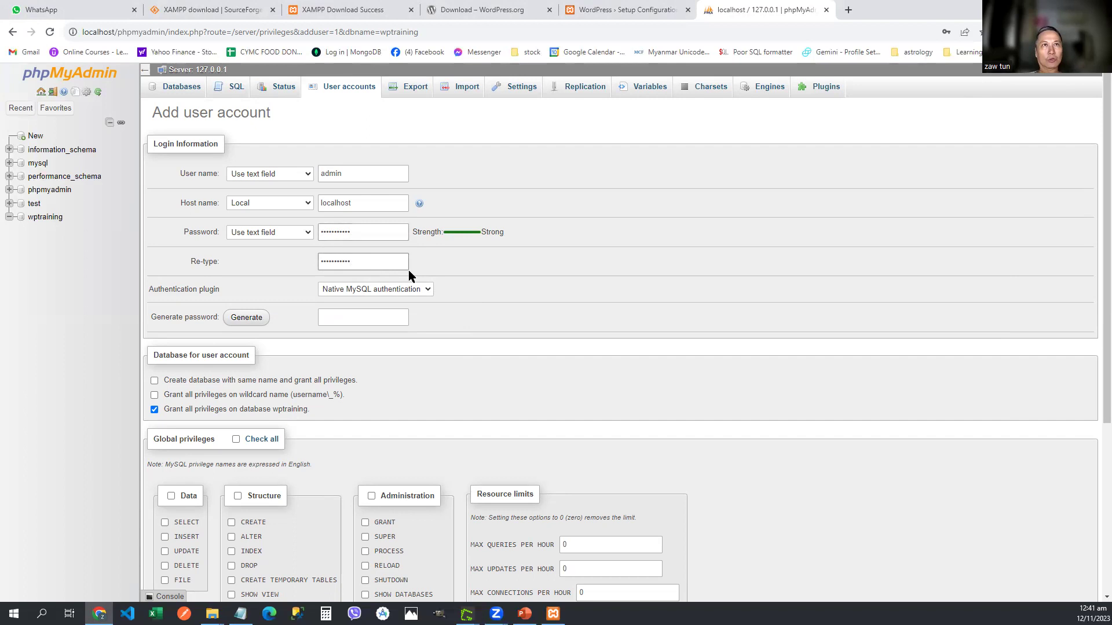
click(245, 321)
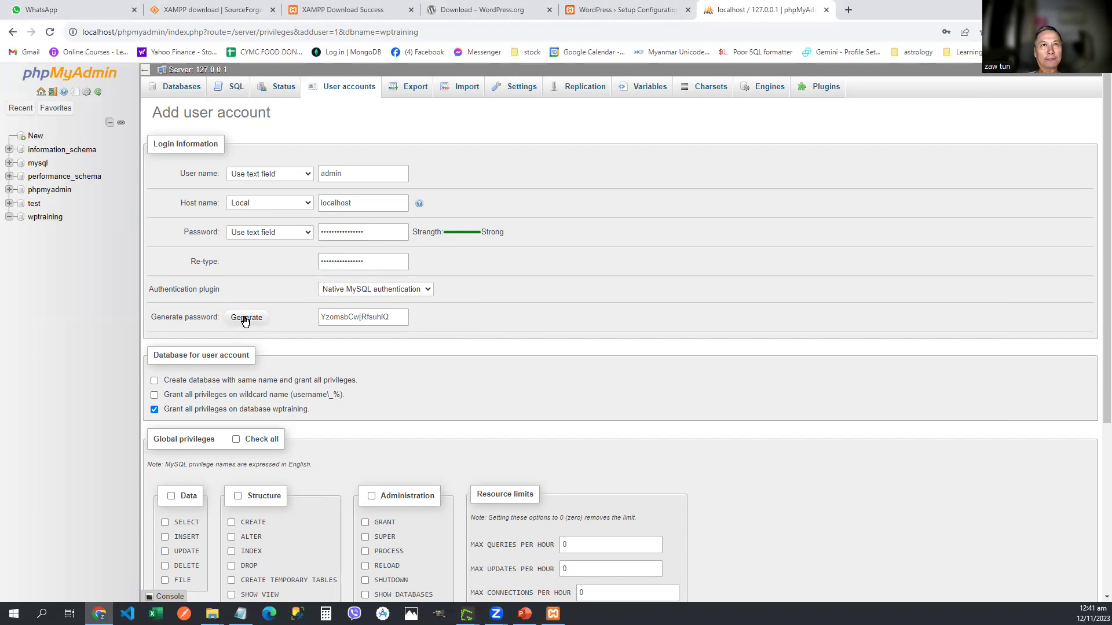
Step: Create the admin@localhost account with all privileges on wptraining
scroll(463, 281, down, 4)
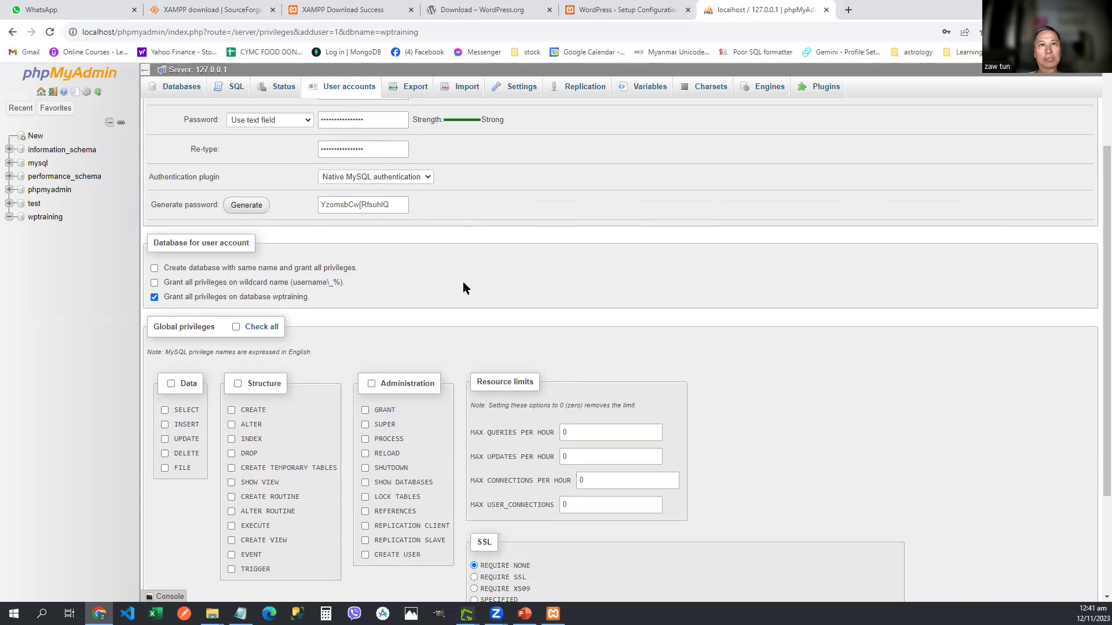
scroll(356, 236, up, 3)
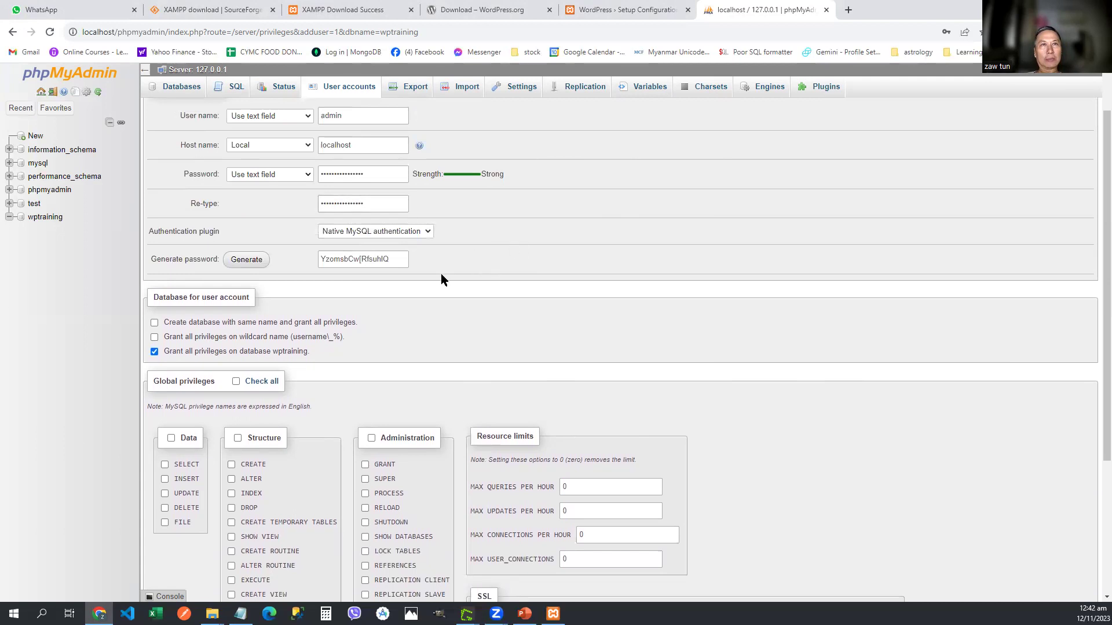
scroll(475, 307, down, 1)
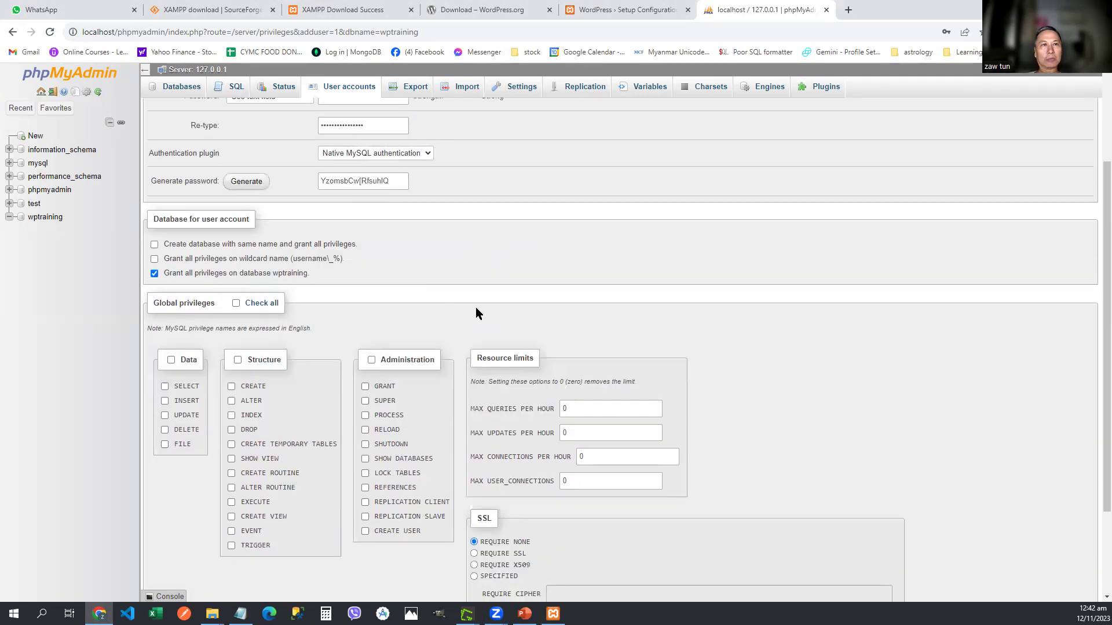
scroll(476, 313, down, 2)
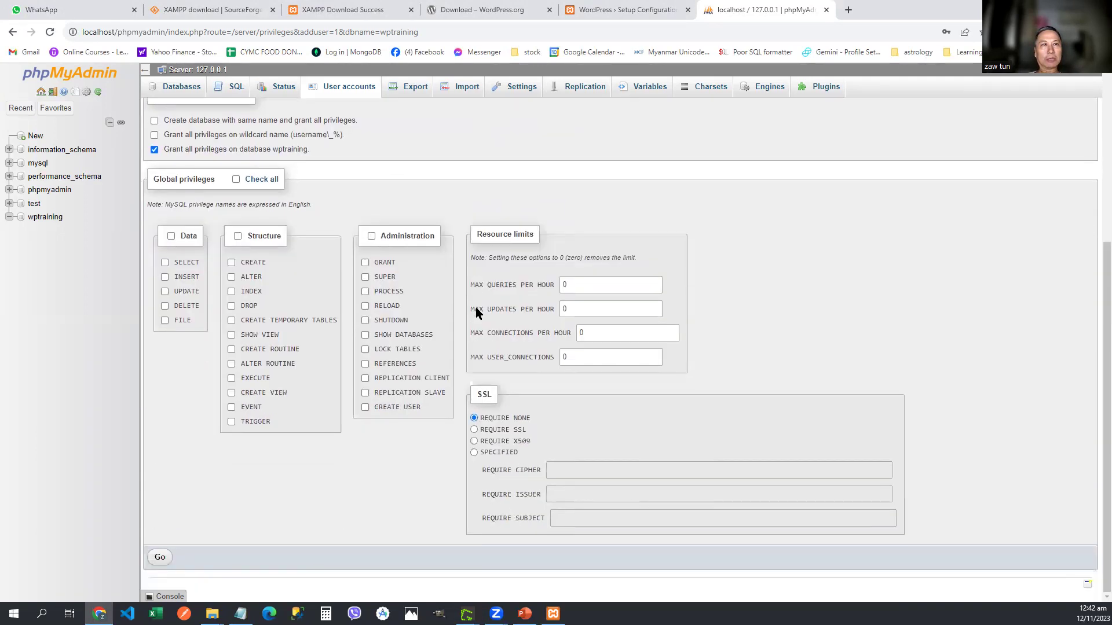
click(161, 559)
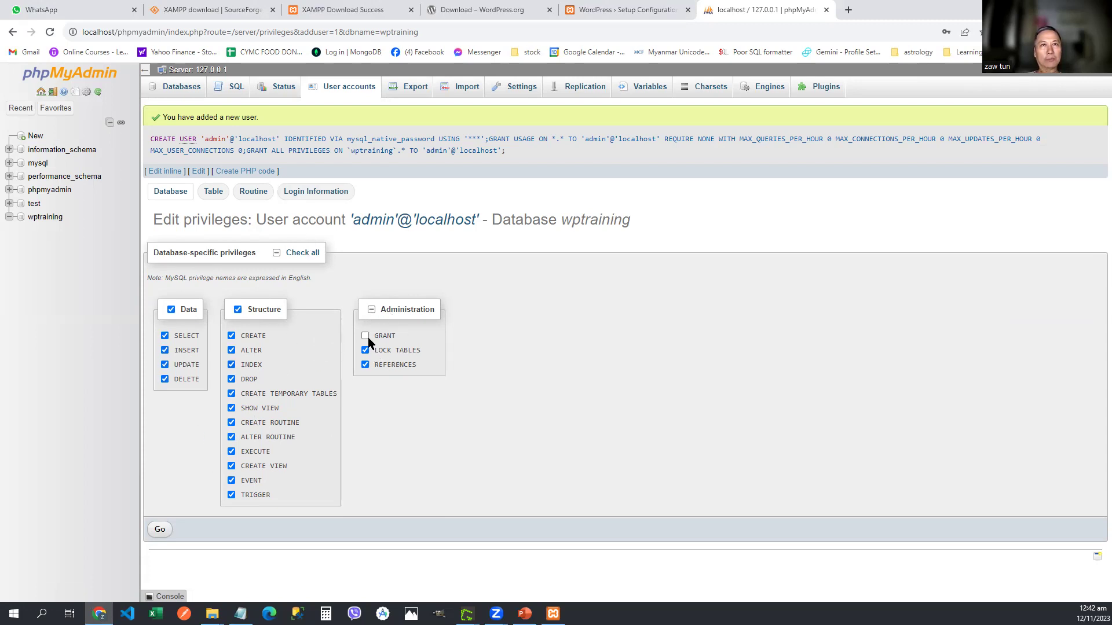
Step: Add the GRANT privilege for admin@localhost on wptraining, save, and check the confirmation message
click(365, 336)
click(162, 531)
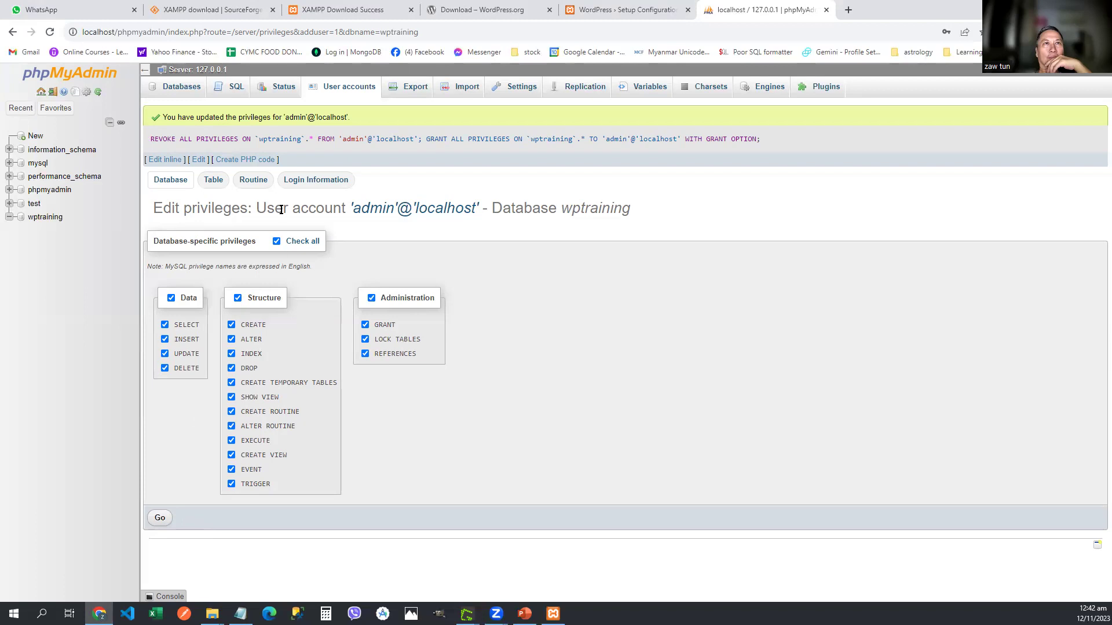
drag(163, 117, 363, 119)
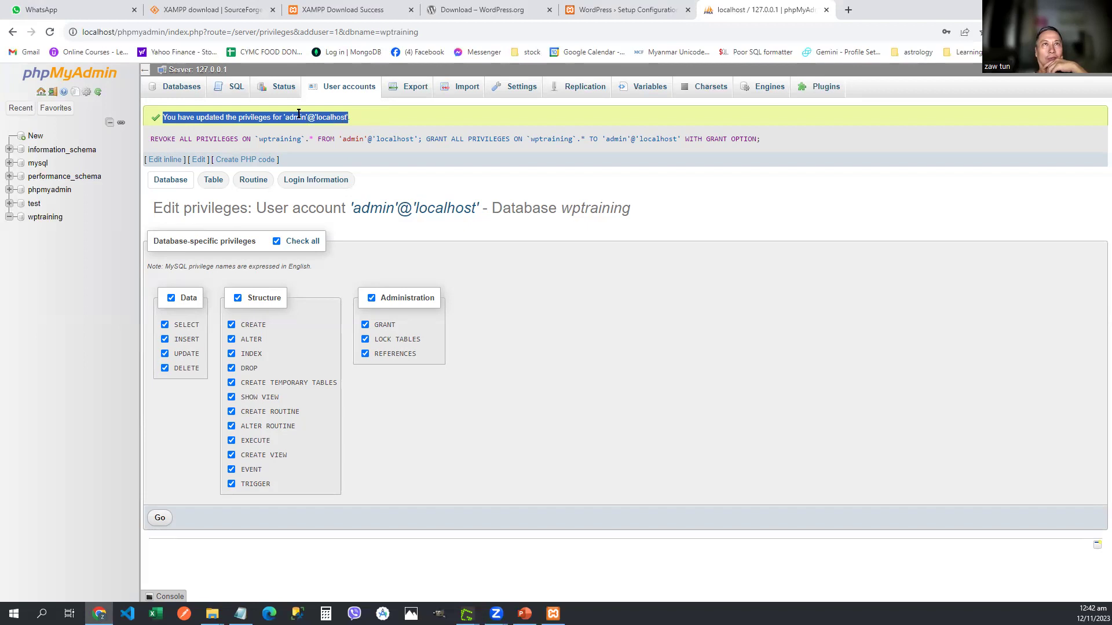
double_click(333, 117)
double_click(295, 117)
click(365, 118)
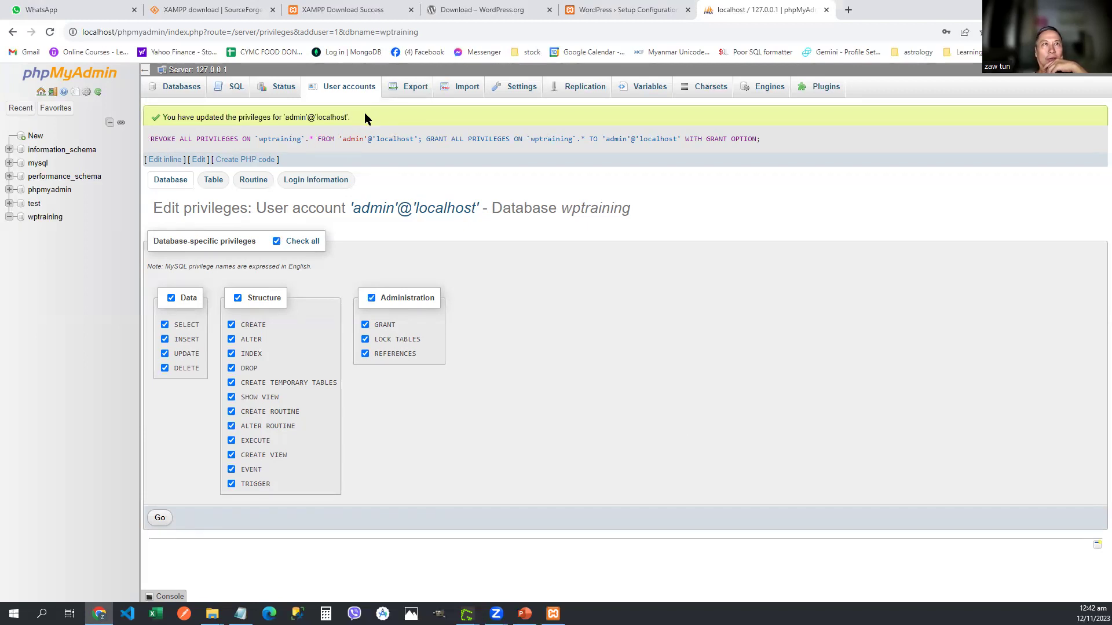
Step: In the WordPress setup form, enter database name wptraining and username admin
click(491, 9)
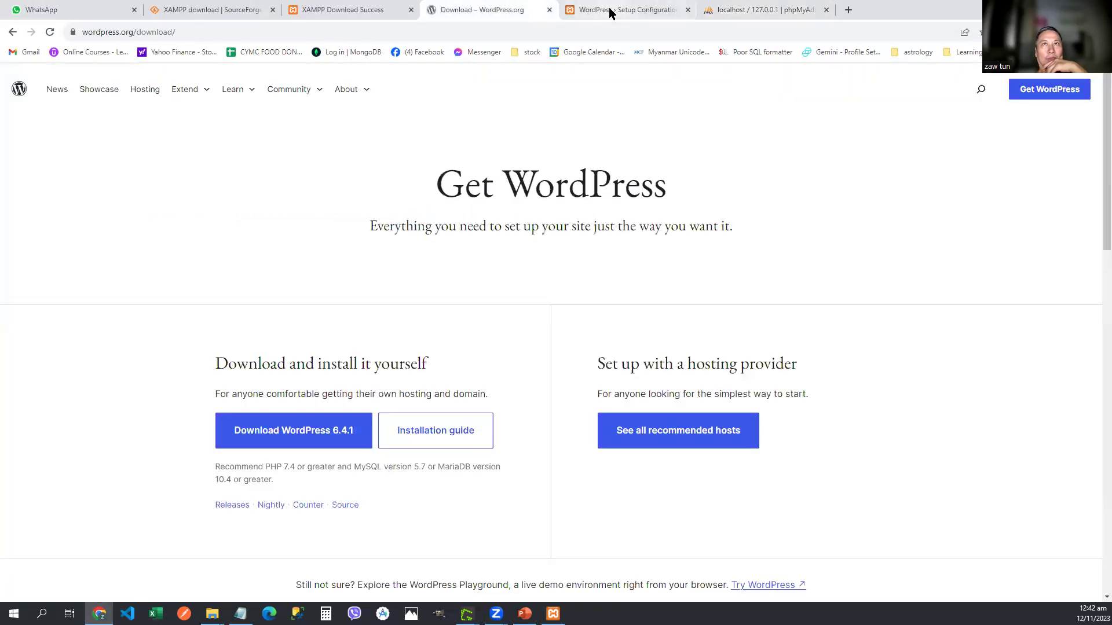
click(605, 11)
click(509, 187)
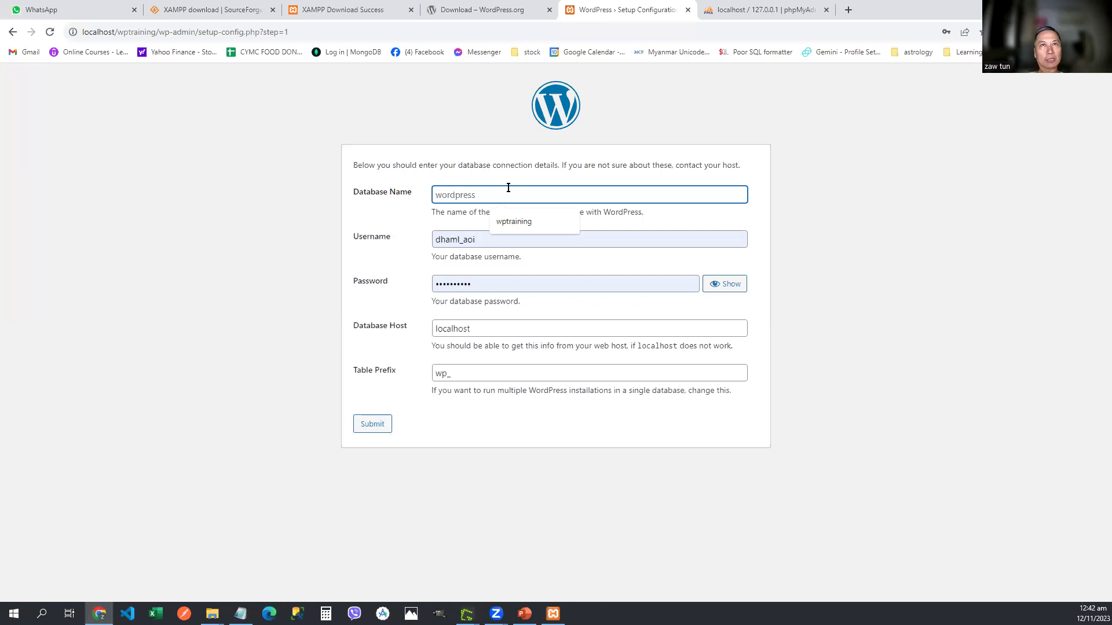
text(wpt)
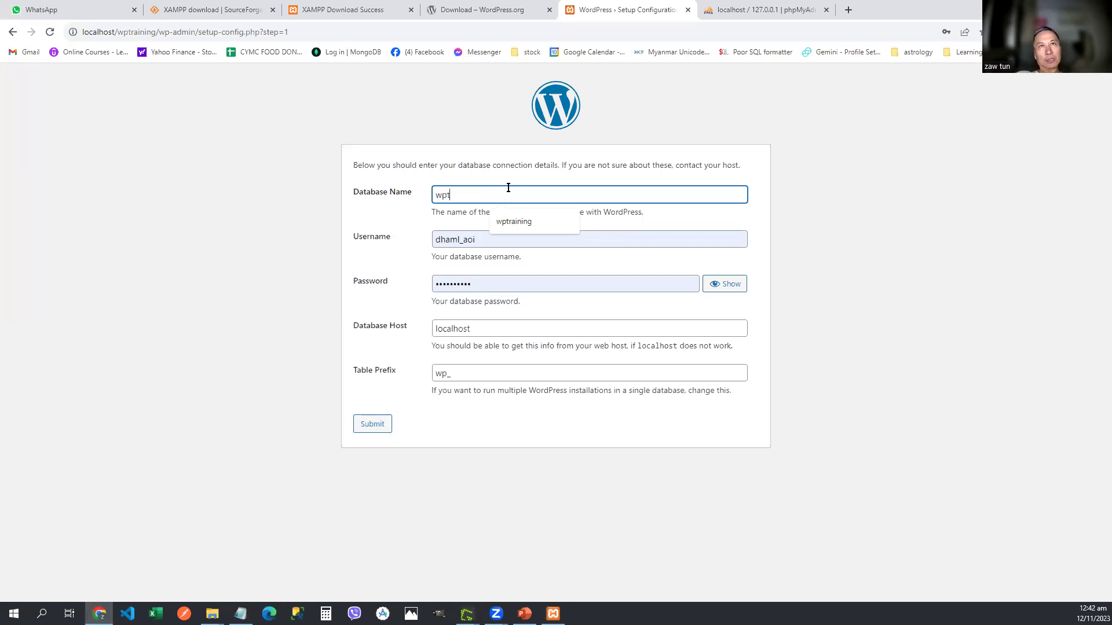
text(raining)
key(Tab)
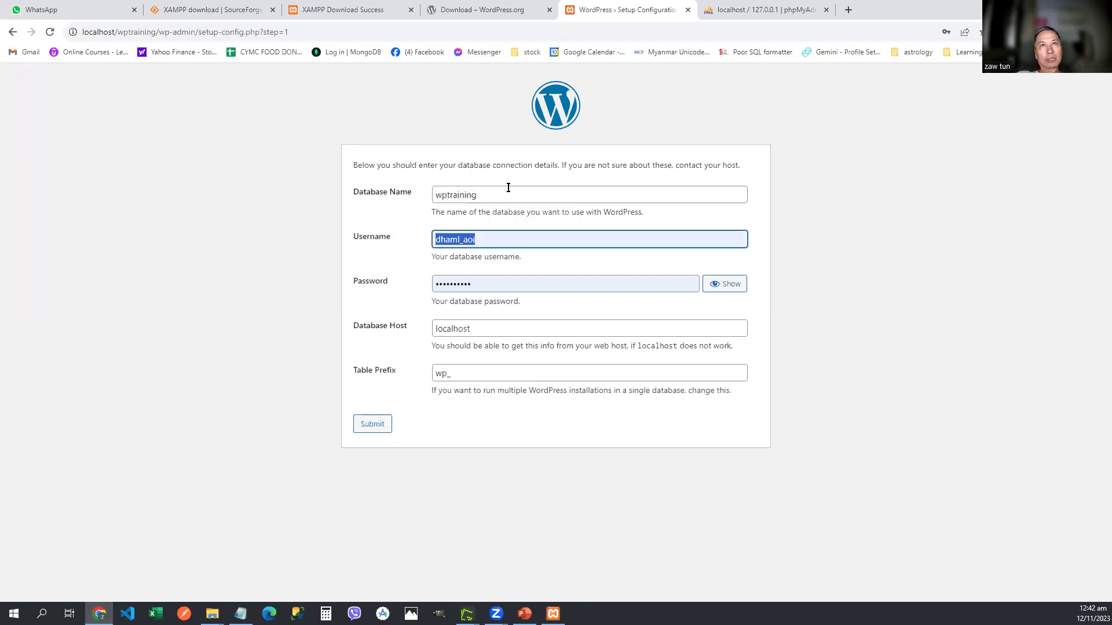
text(admin)
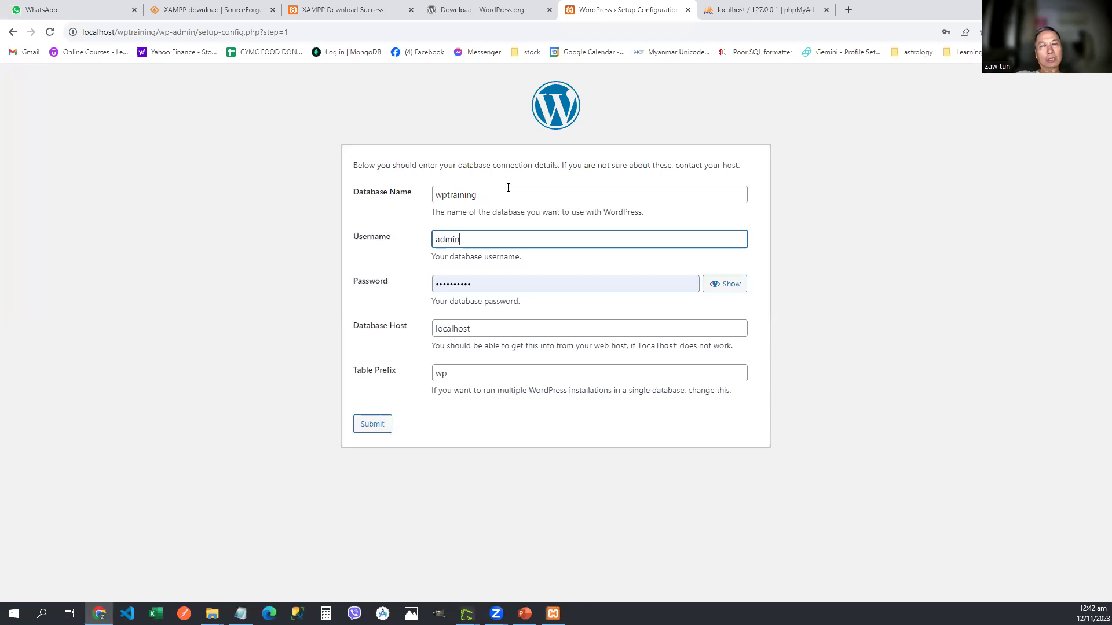
Step: Enter the database password, check host and table prefix, and submit the details
key(Tab)
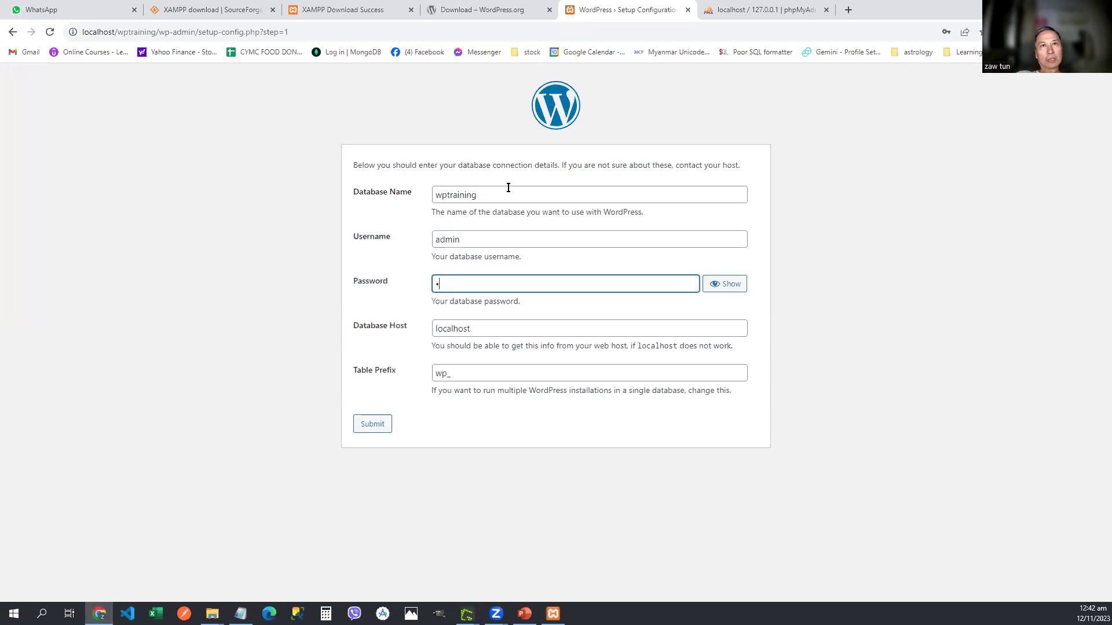
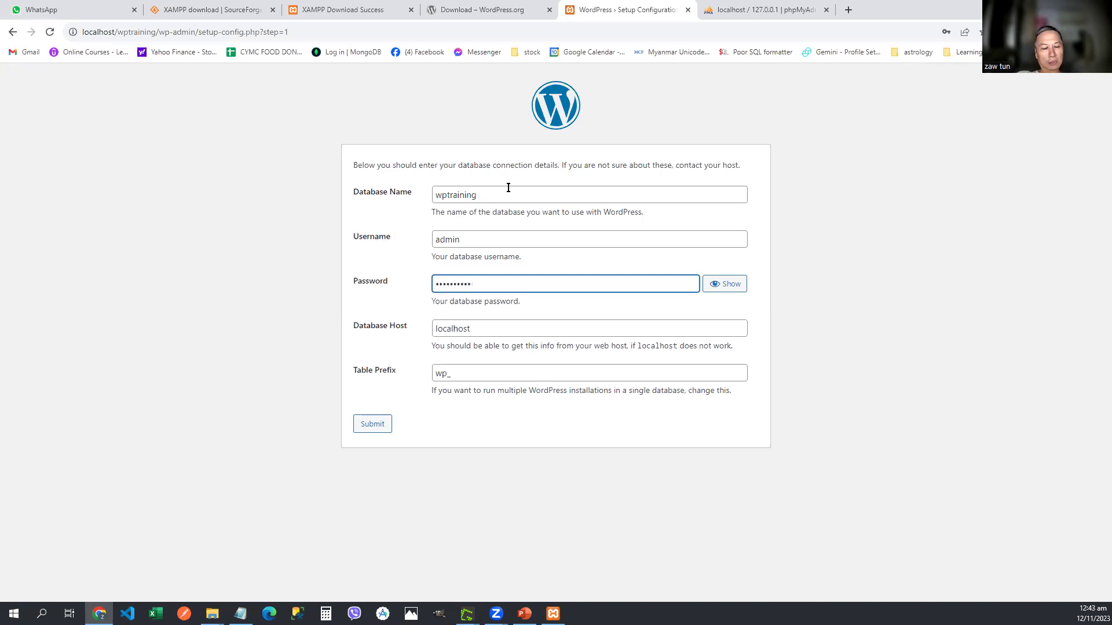
click(724, 285)
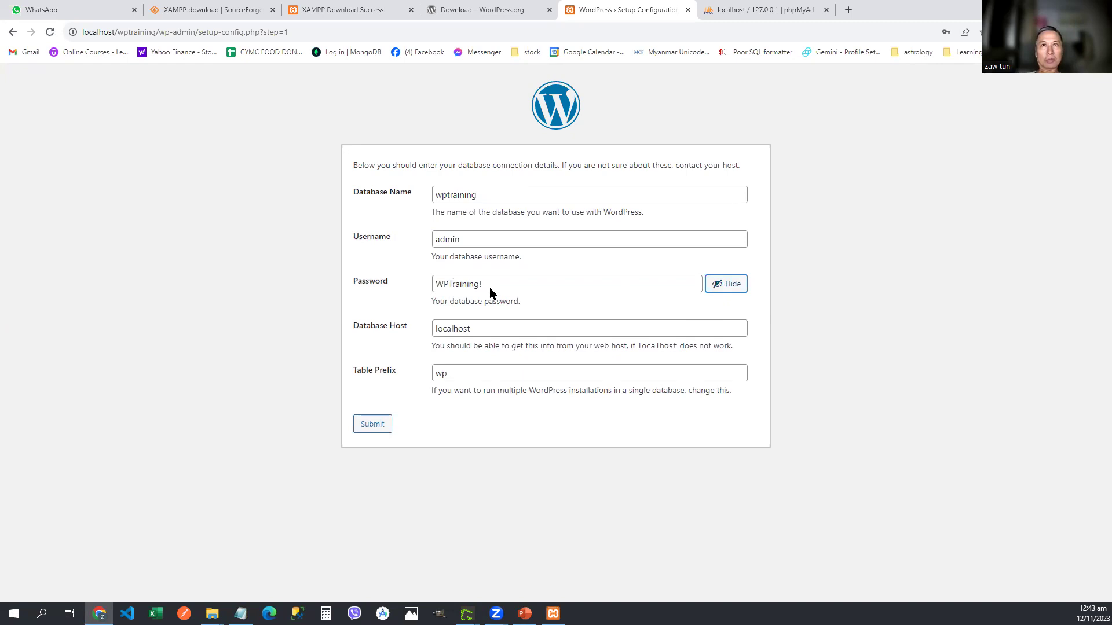
click(491, 324)
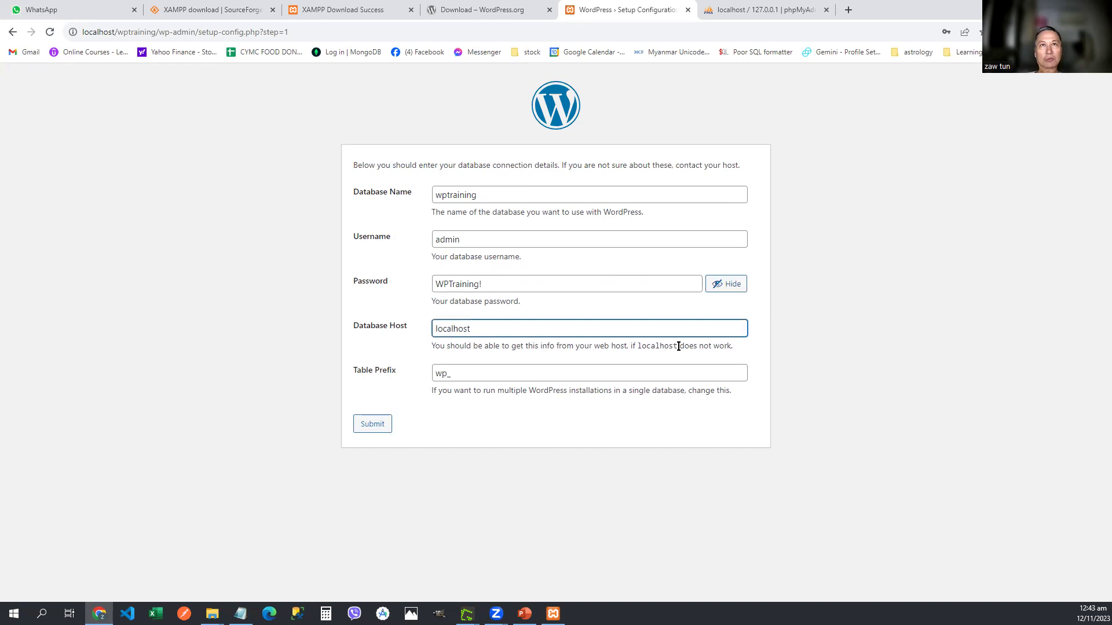
click(457, 374)
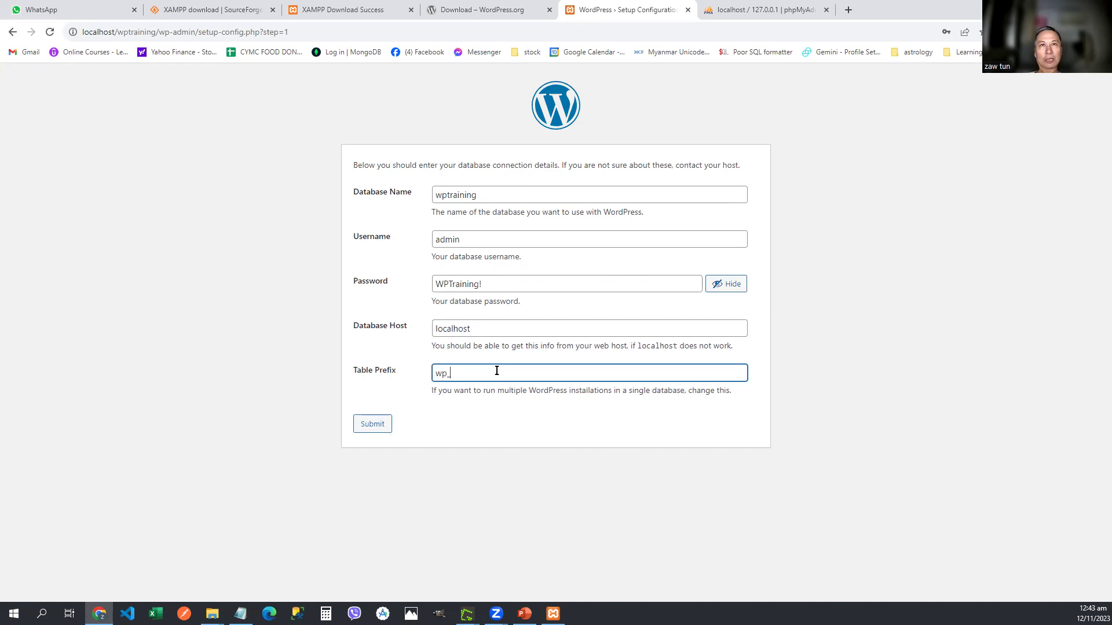
click(370, 429)
click(371, 430)
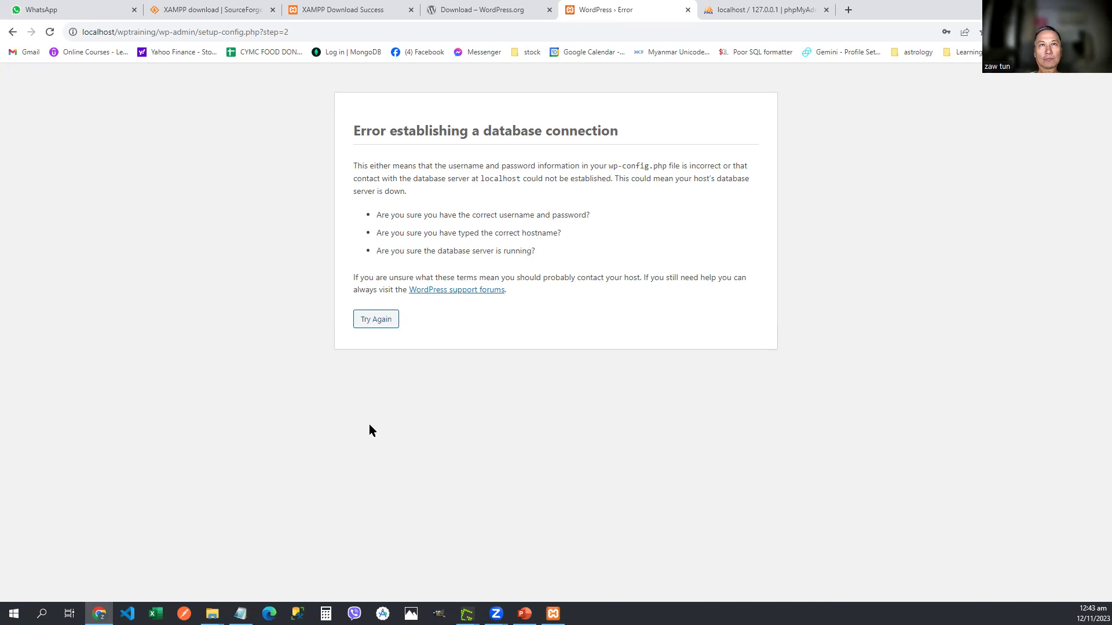
Step: Retry the form, compare it with the Notepad credentials, and resubmit the database details
click(371, 320)
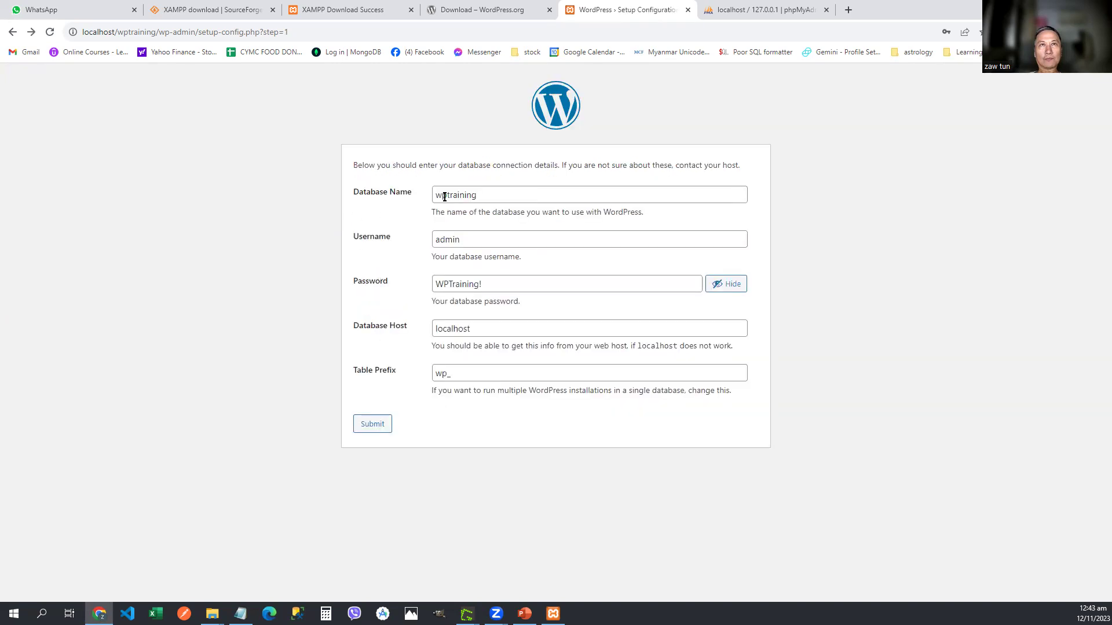
click(495, 194)
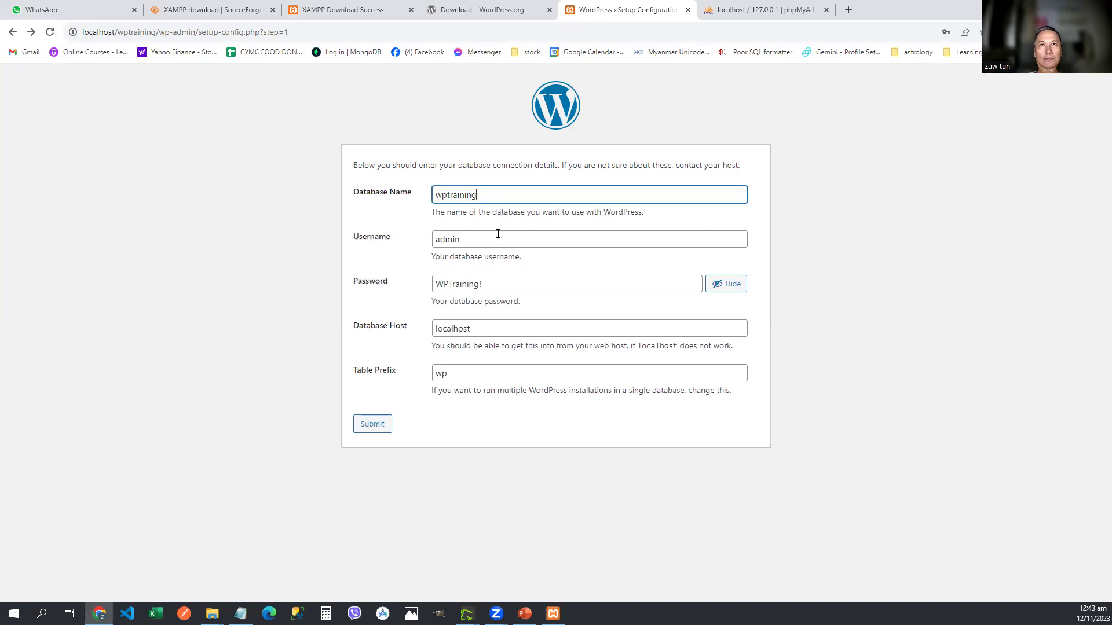
key(alt+Tab)
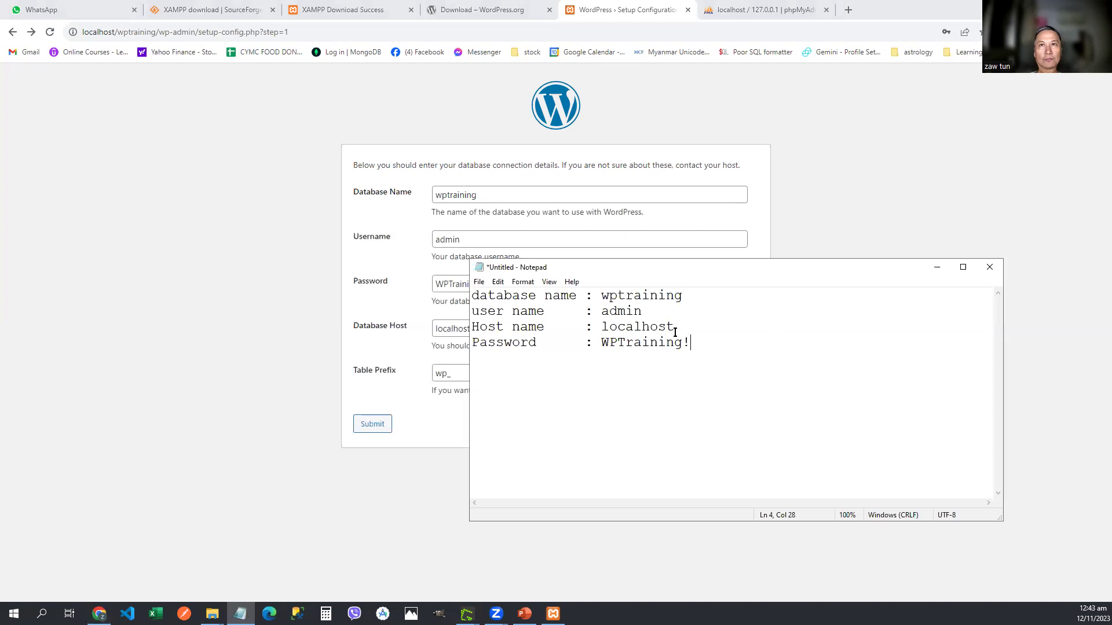
drag(641, 269, 765, 284)
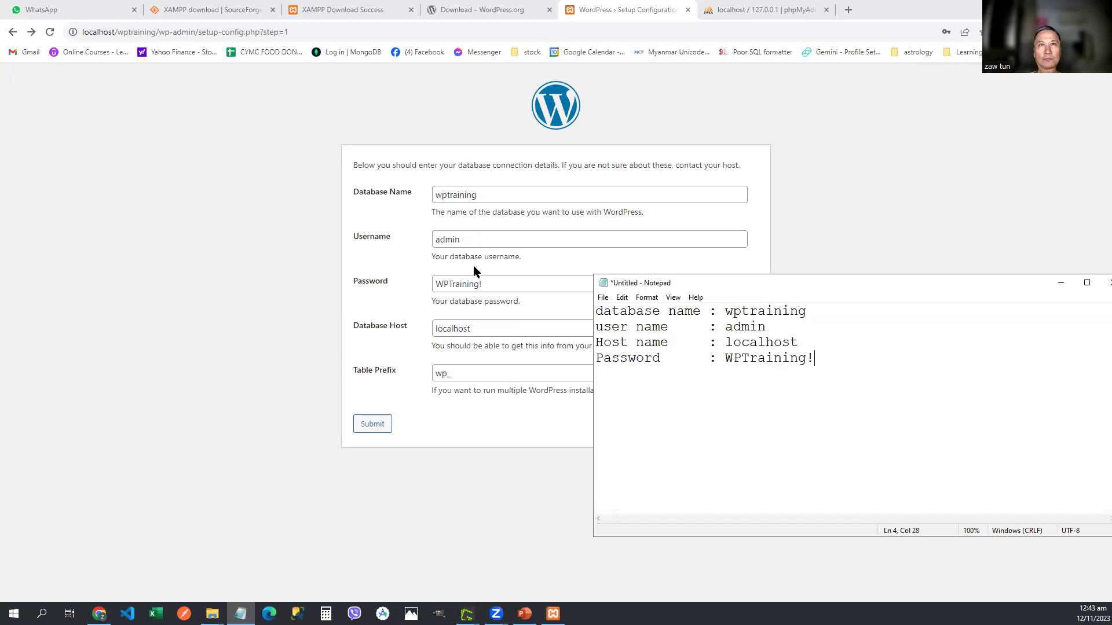
text(!)
click(490, 283)
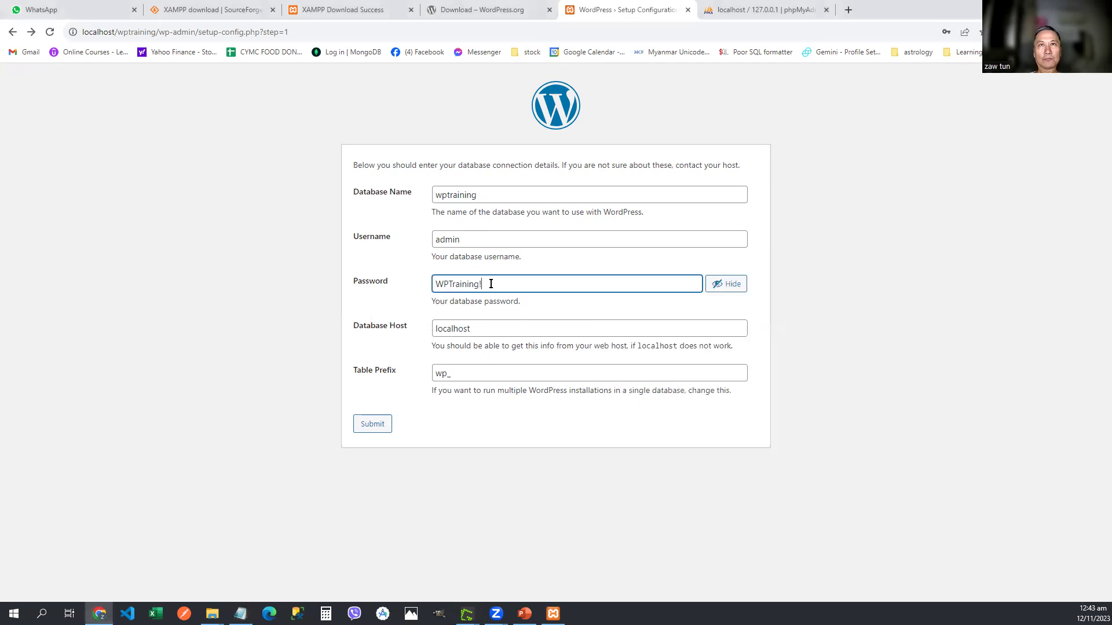
click(373, 425)
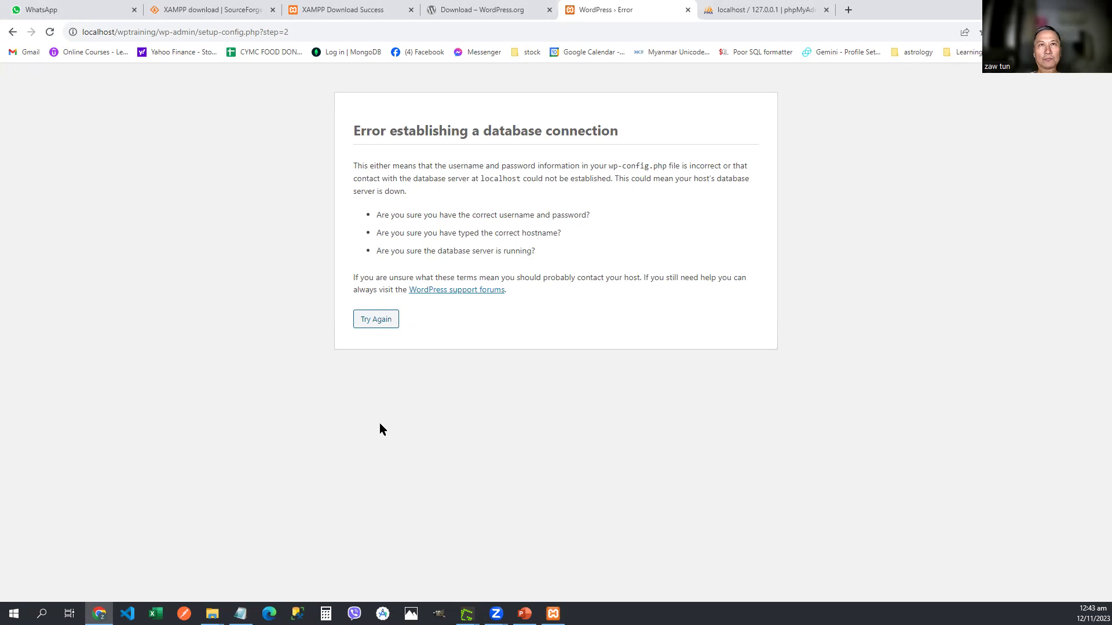
Step: Return to the database form, inspect the host and name values, then show phpMyAdmin's admin privileges page
click(378, 320)
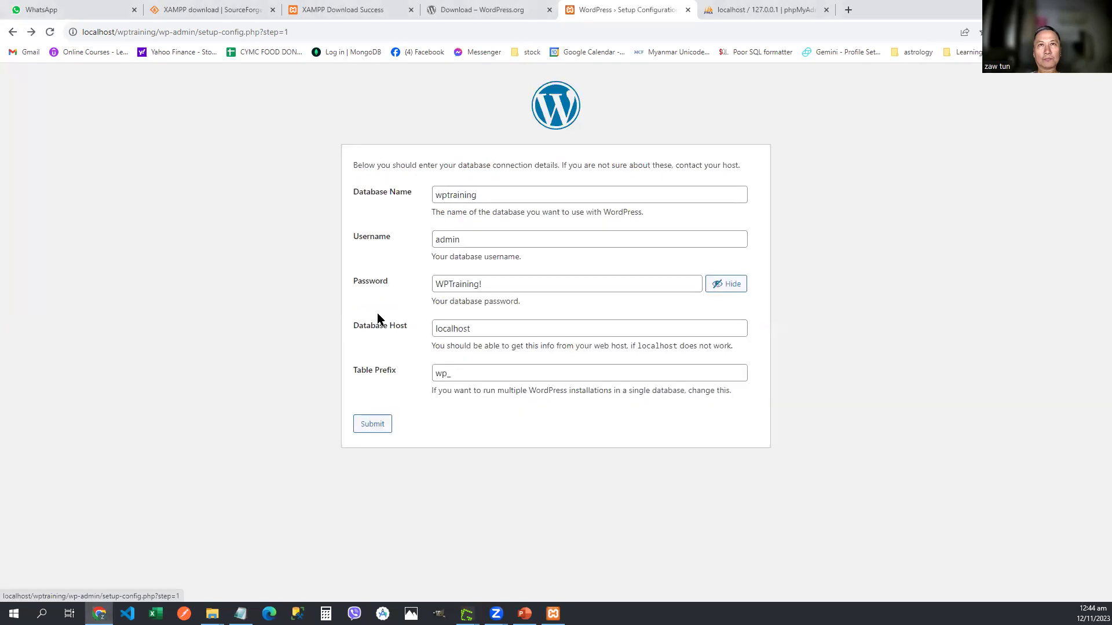
click(441, 328)
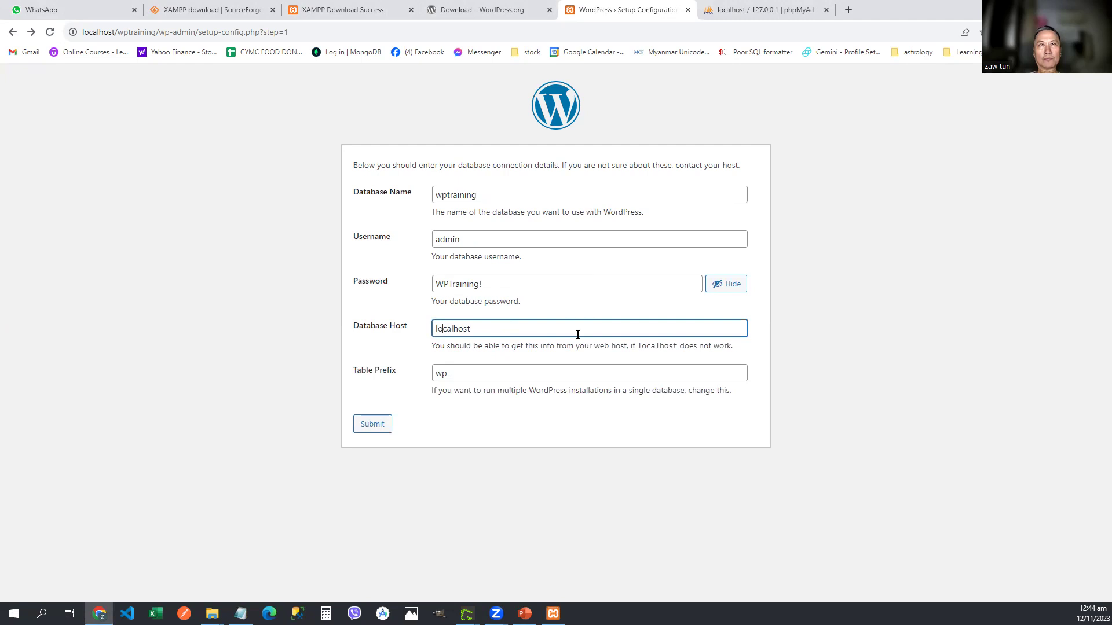
click(505, 195)
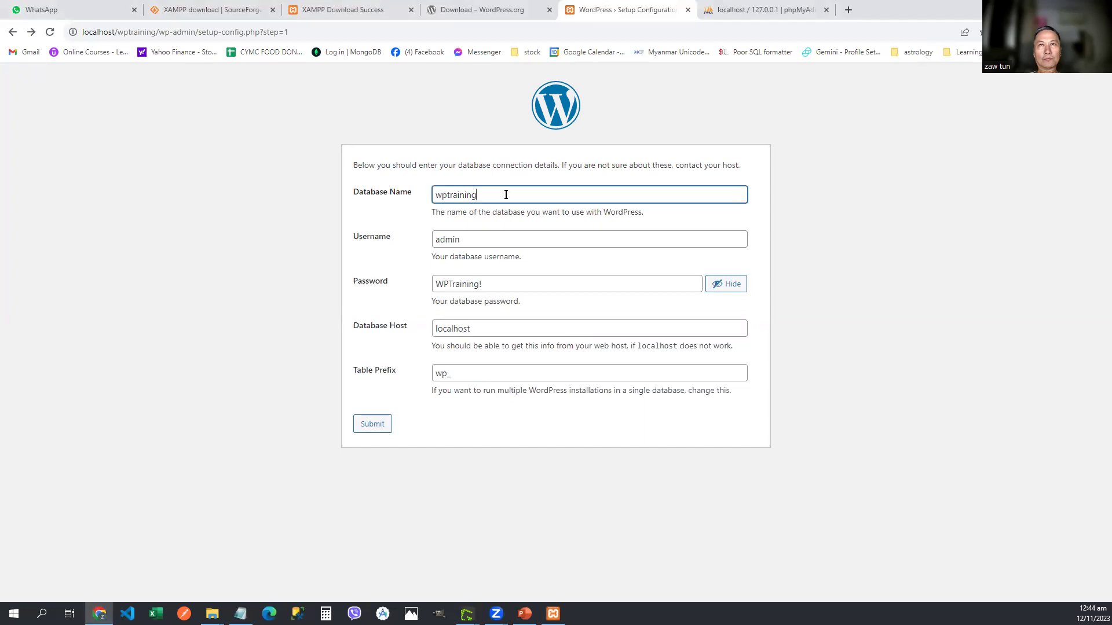
click(725, 11)
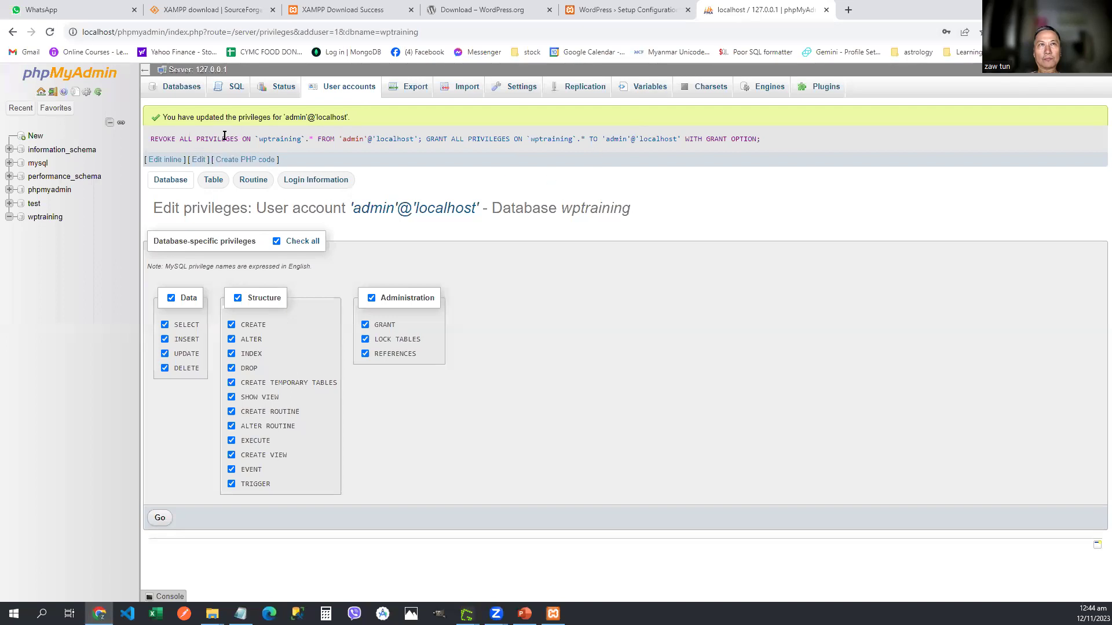
Step: Re-enter database name wptraining and username admin in the WordPress setup form
double_click(280, 139)
click(612, 10)
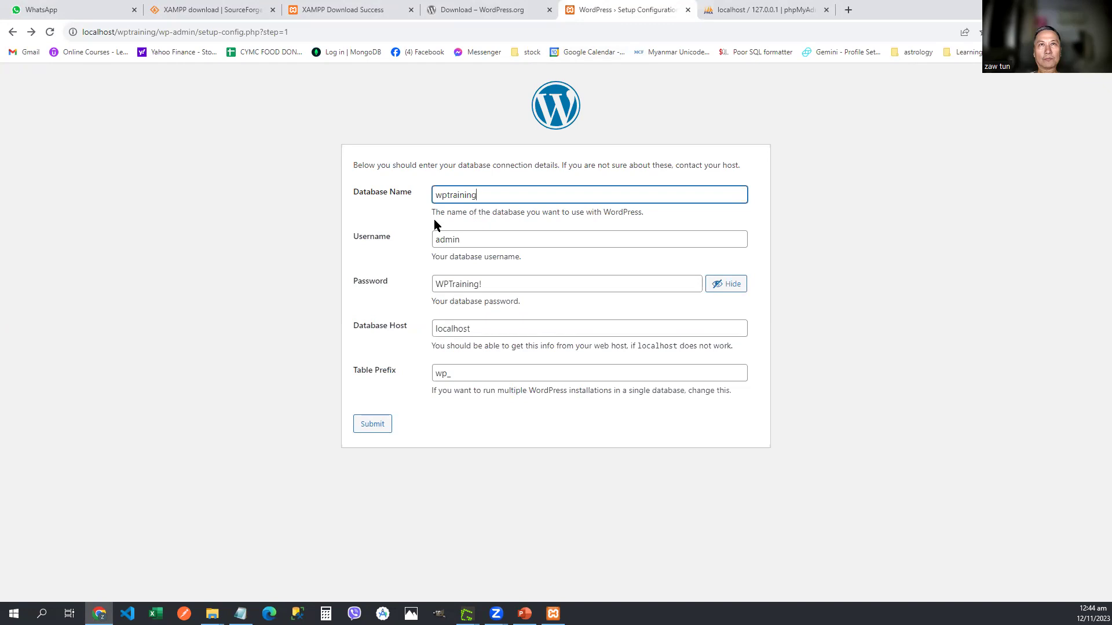
double_click(479, 196)
text(w)
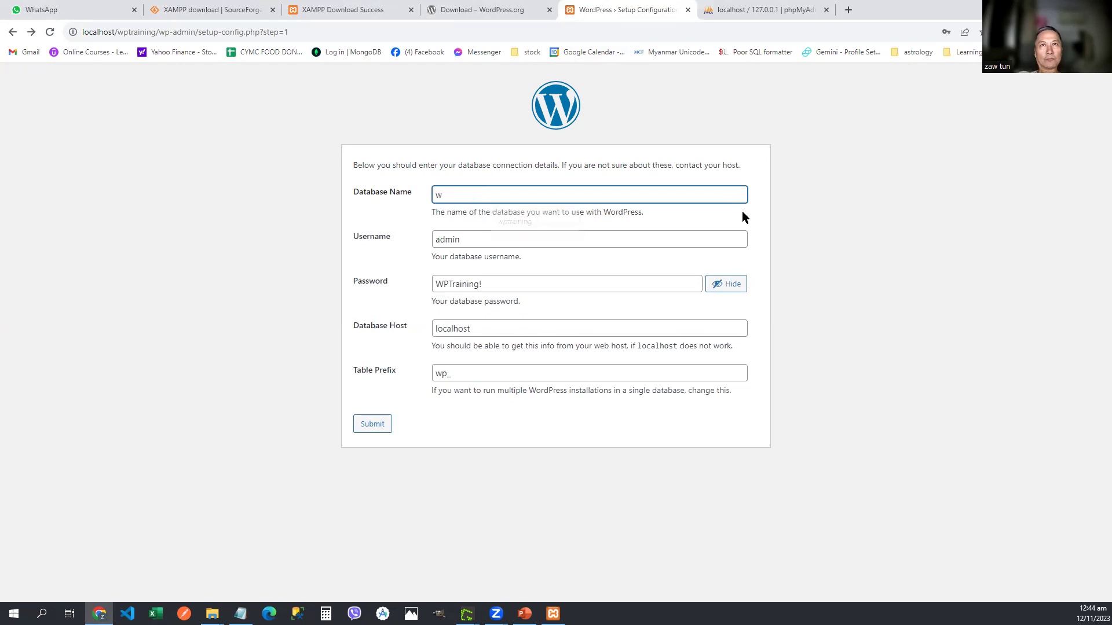
text(ptraining)
key(Tab)
text(admin)
Step: Retype the database password, set the host to localhost, and submit
key(Tab)
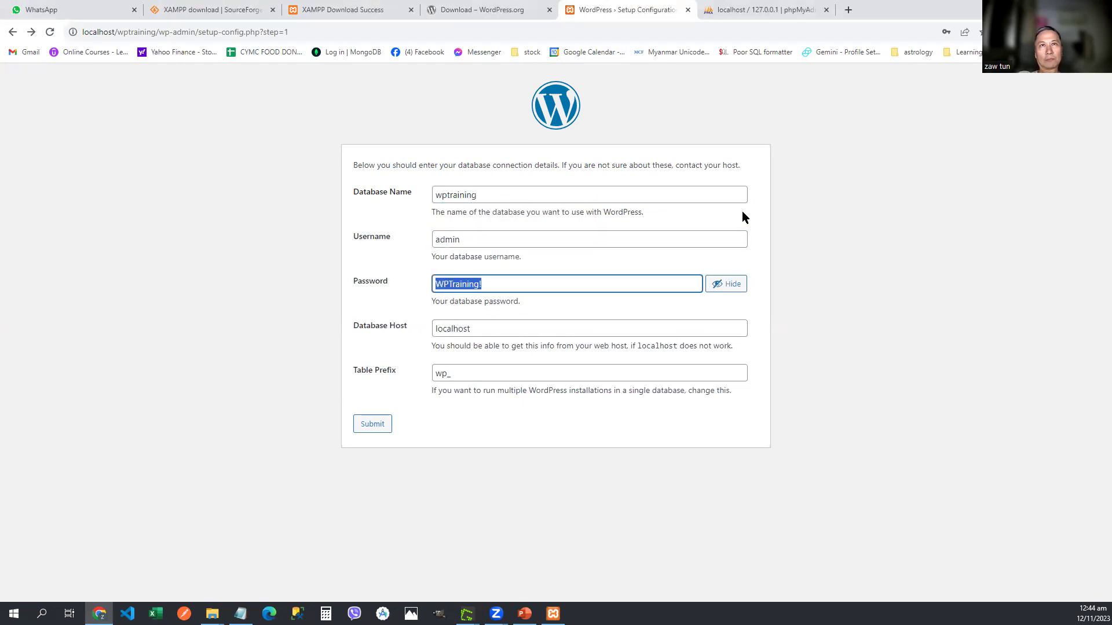
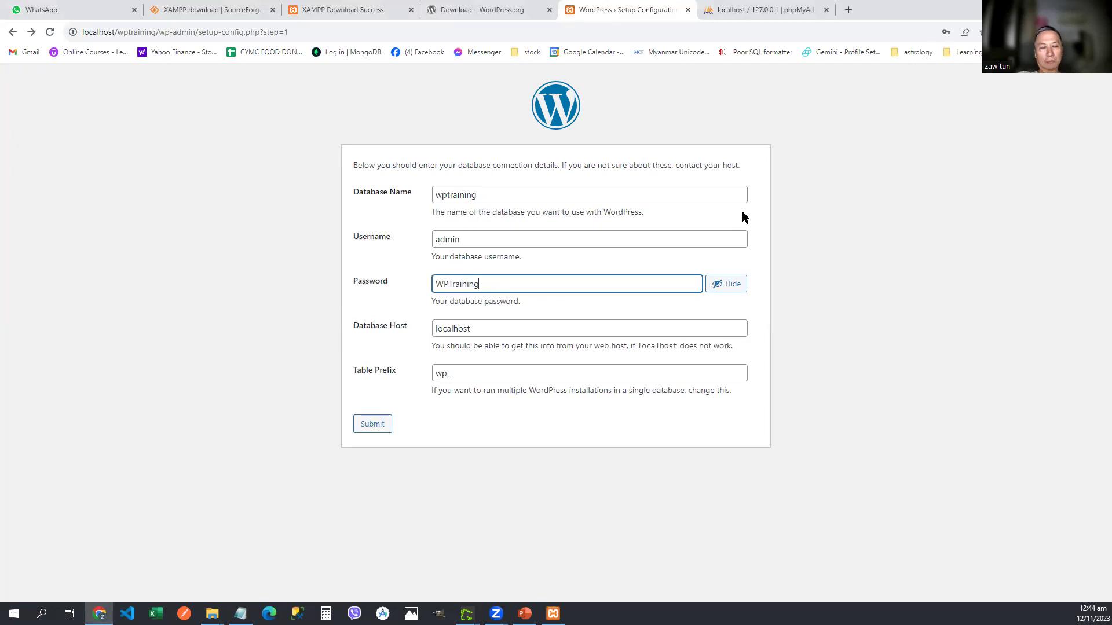
key(Tab)
key(Tab)
key(BackSpace)
text(localhost)
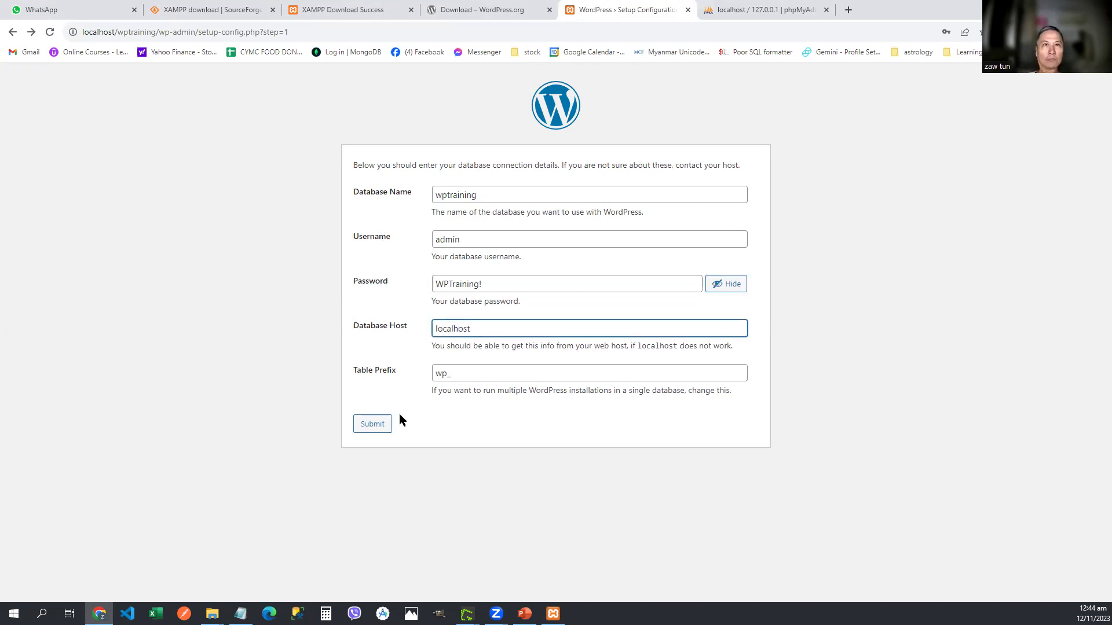
click(372, 435)
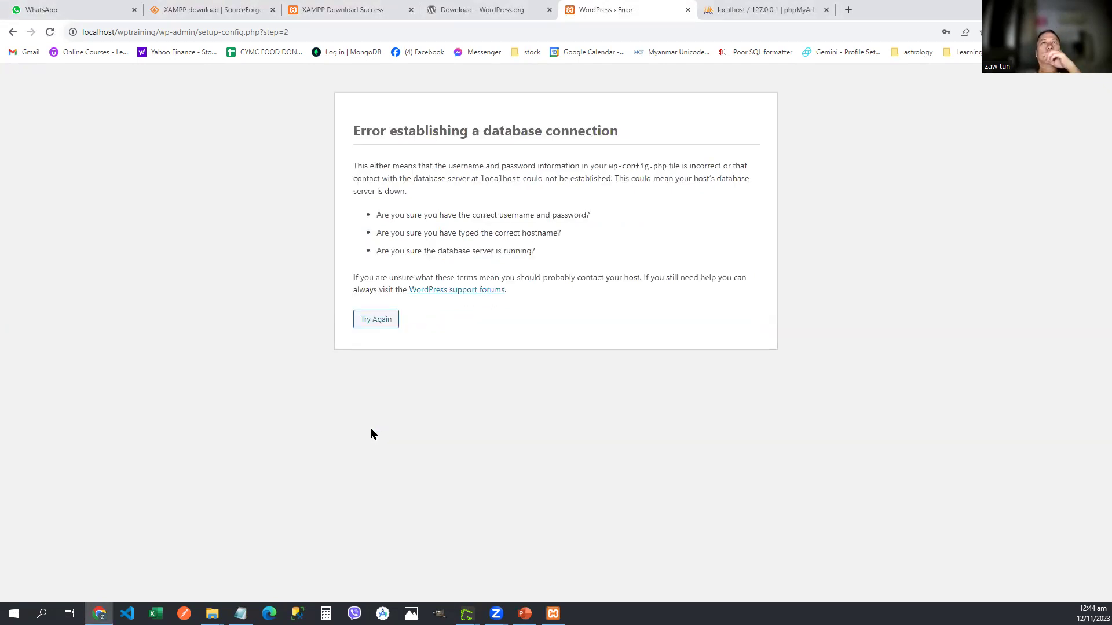
Step: Reapply admin's privileges on wptraining and list the users with access to that database
click(376, 318)
click(743, 12)
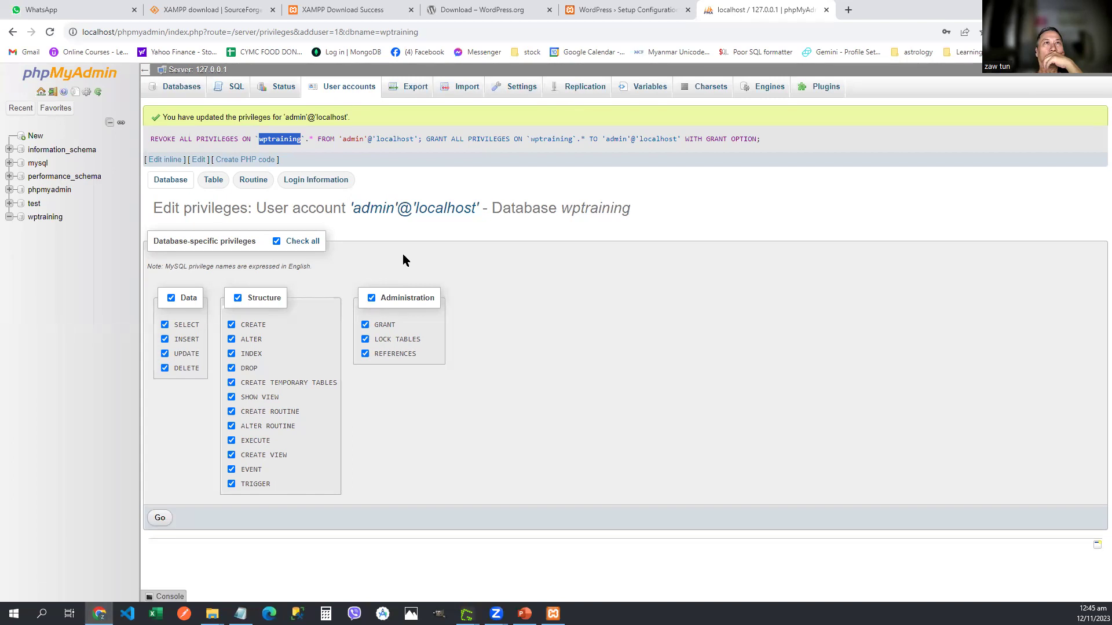
click(161, 519)
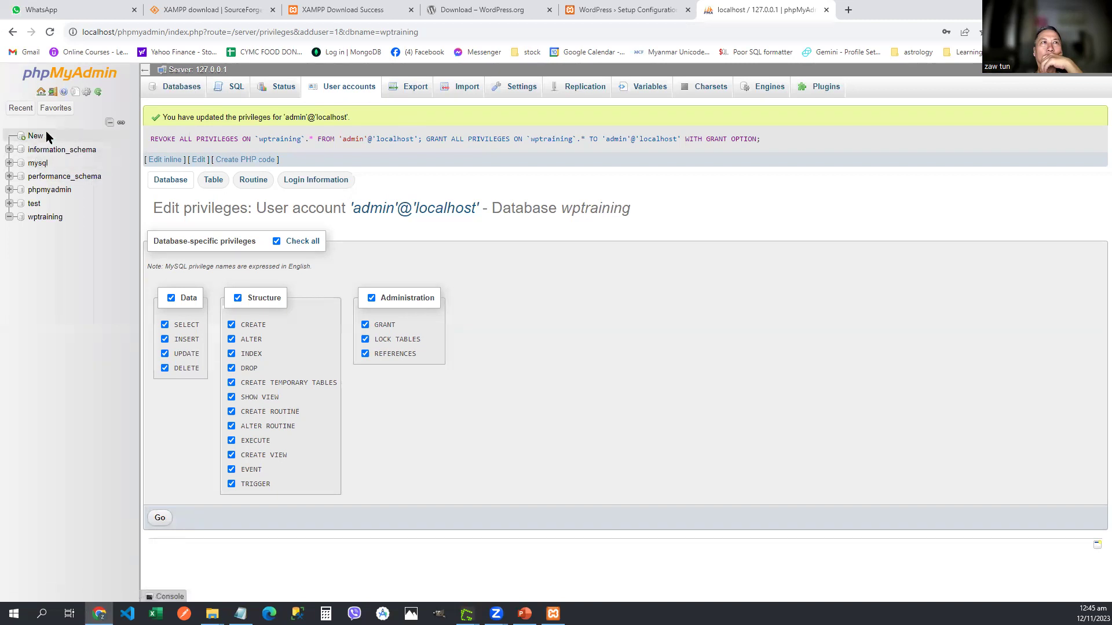
click(41, 221)
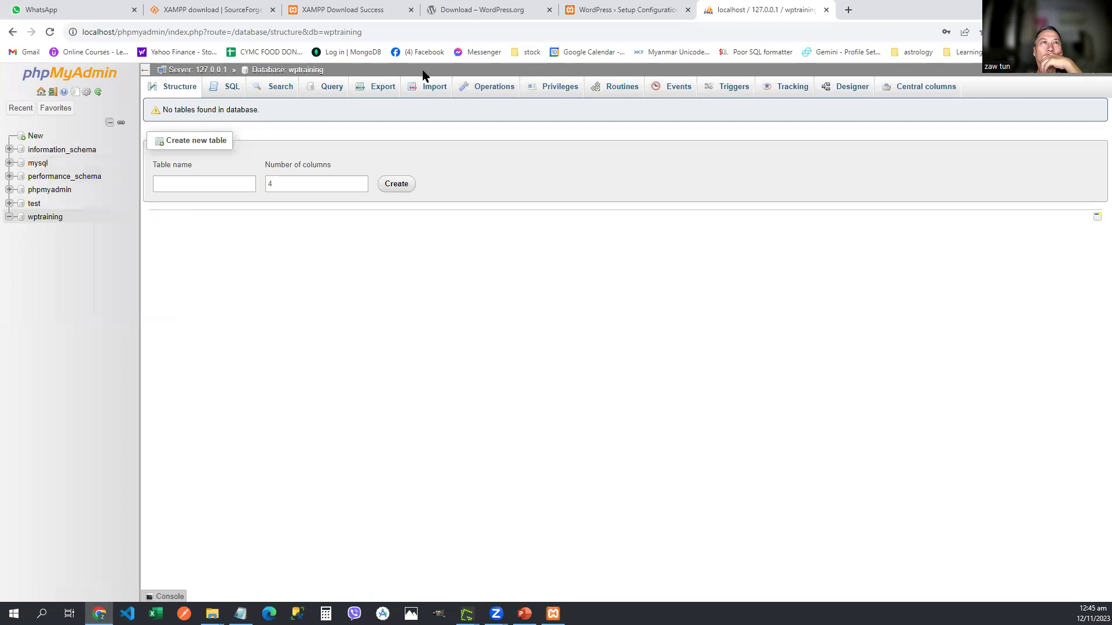
click(544, 91)
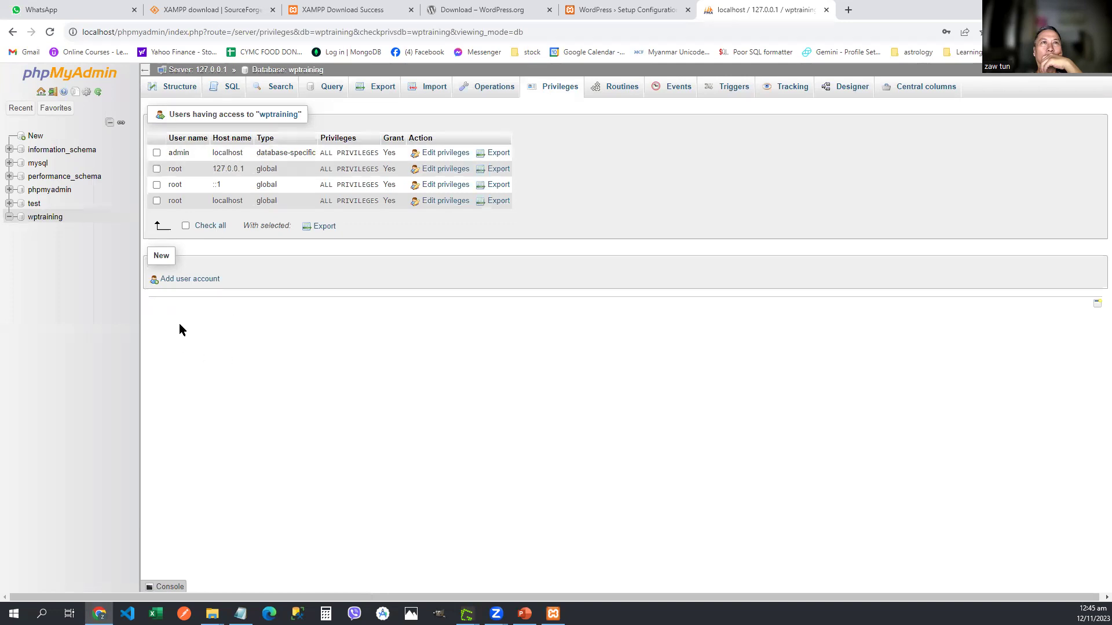
Step: Start a new user account with user name admin and host Local
click(190, 281)
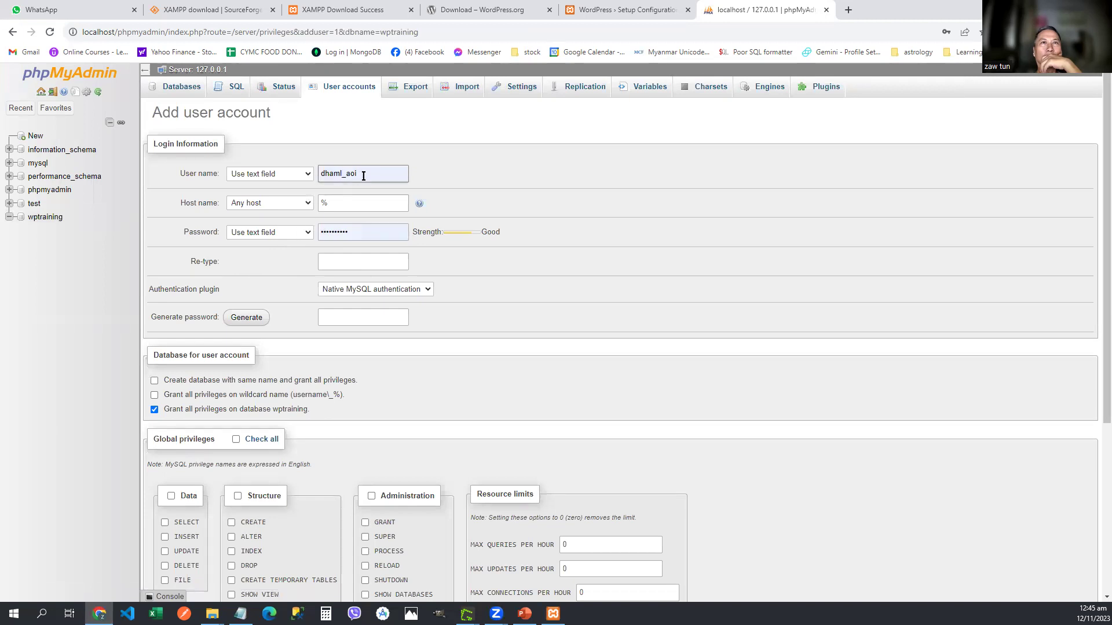
click(290, 172)
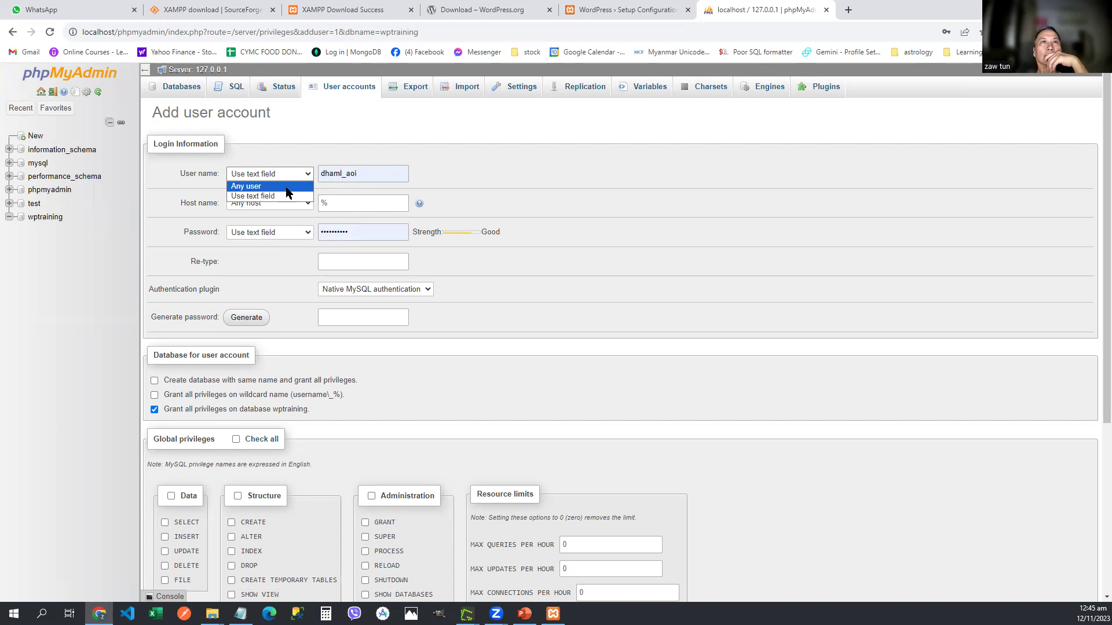
click(286, 187)
click(342, 173)
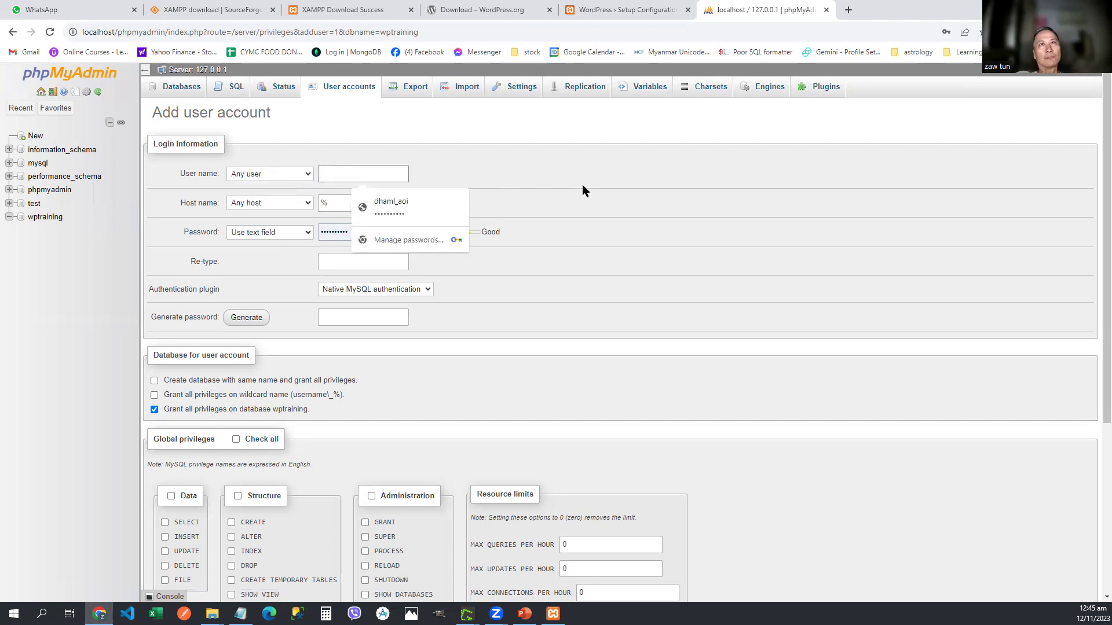
text(admin)
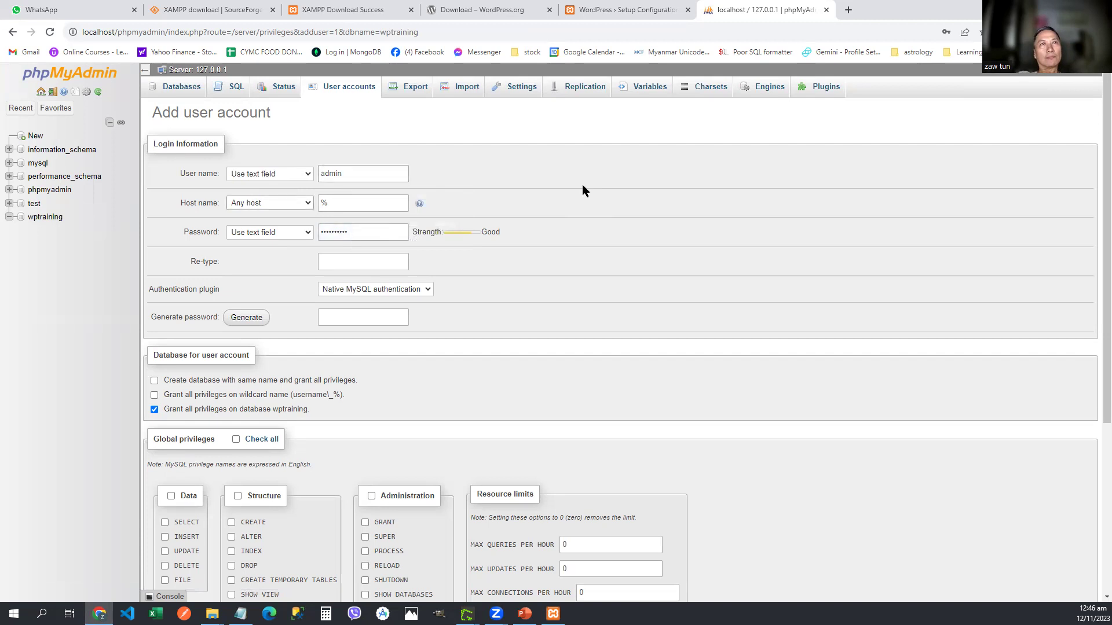
click(293, 206)
click(291, 224)
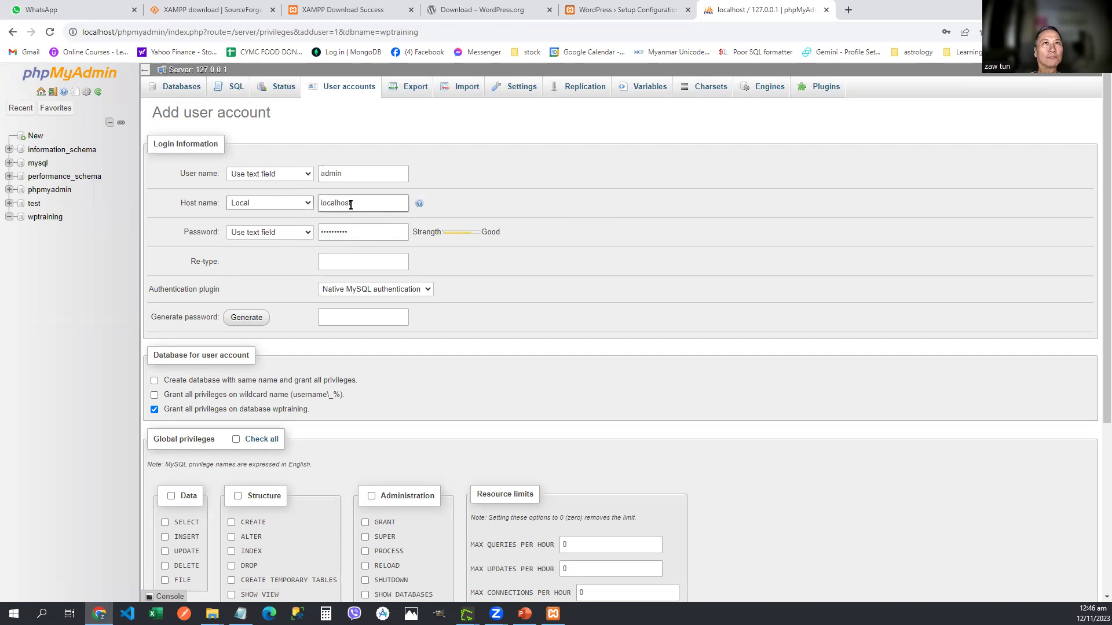
Step: Enter and re-type a new password for the account
click(287, 234)
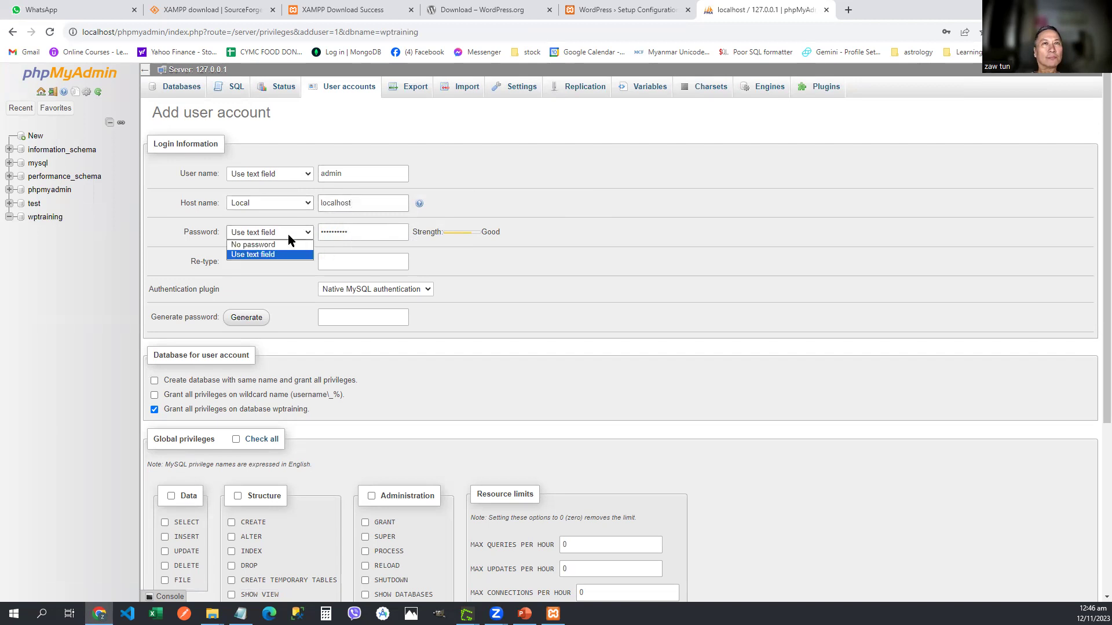
click(287, 234)
key(Tab)
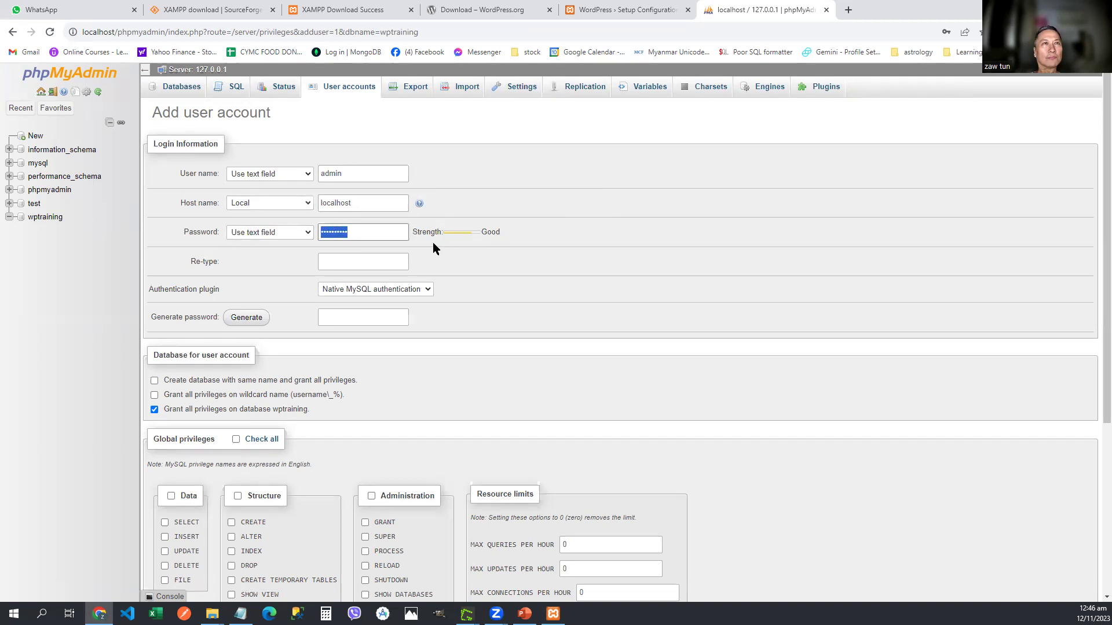
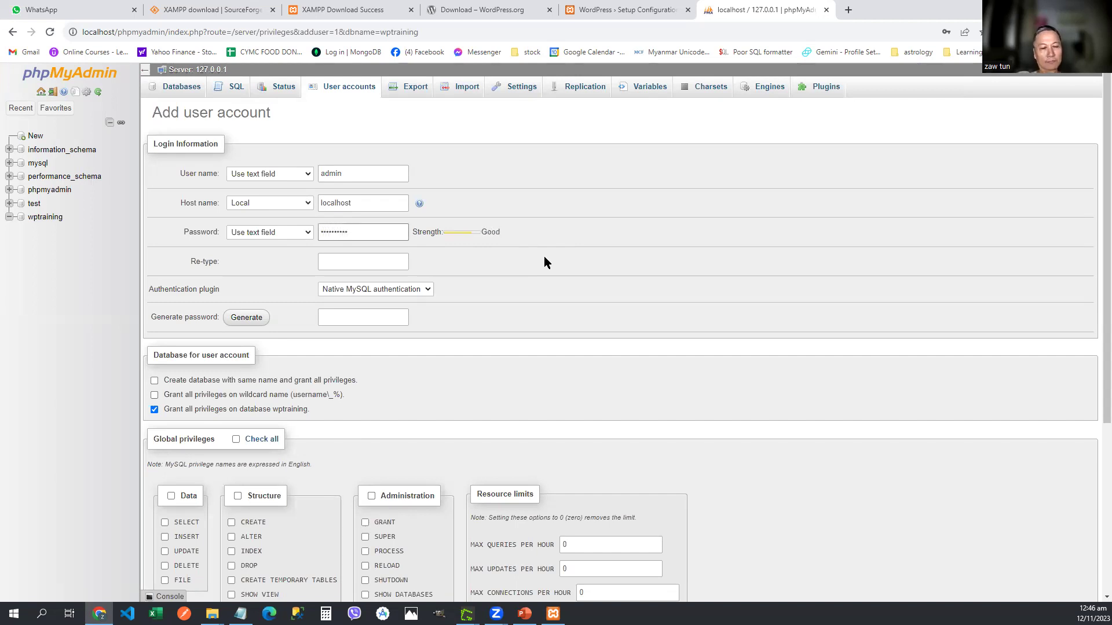
key(Tab)
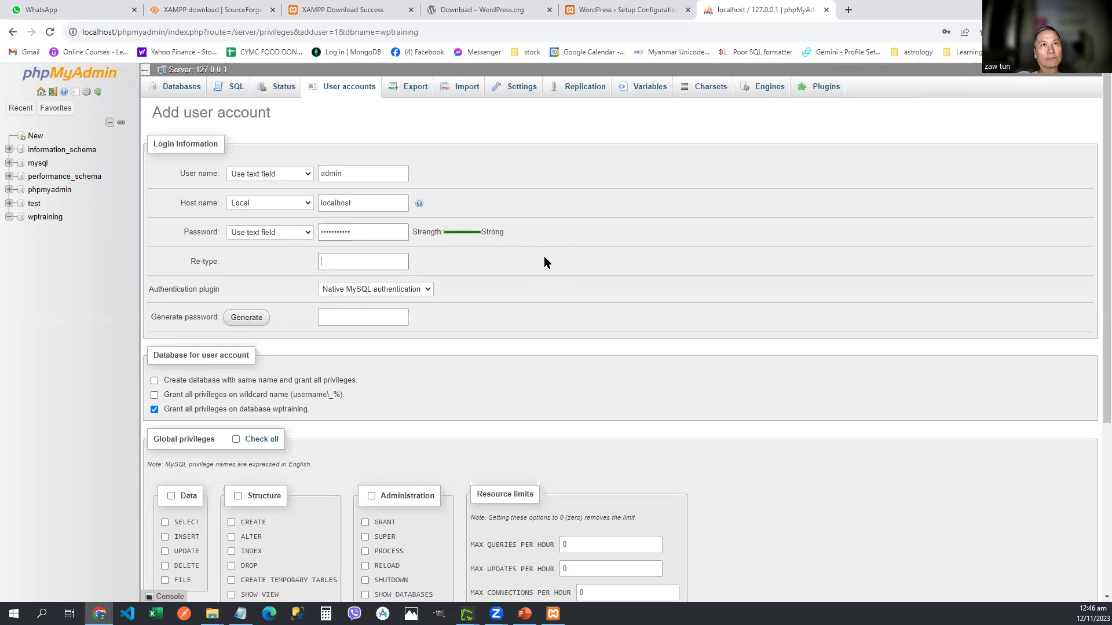
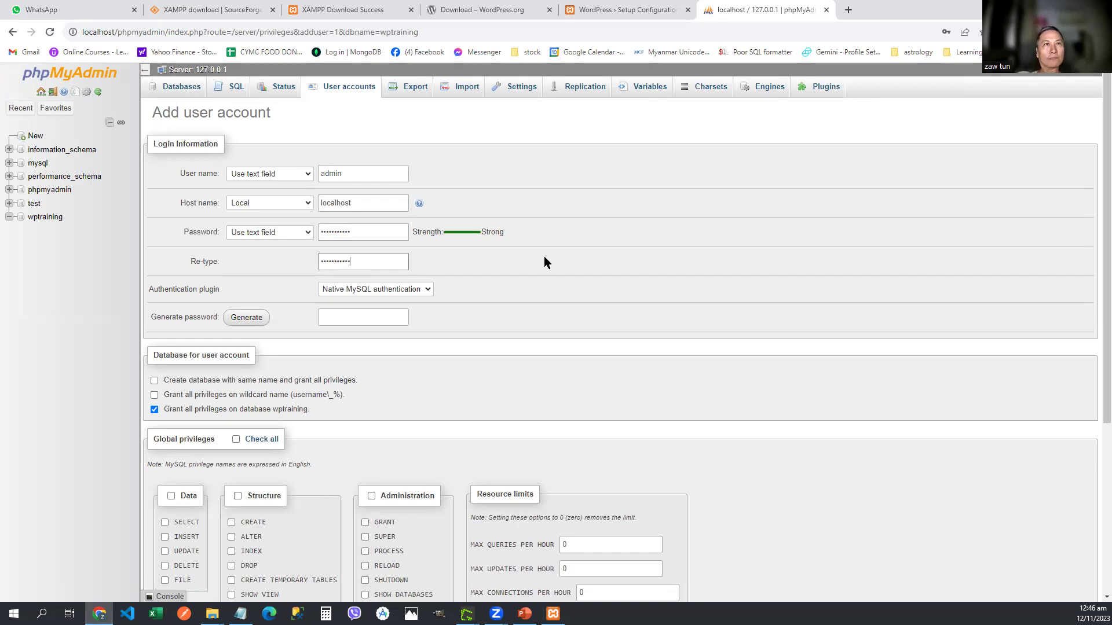
Step: Tick all Data, Structure and global privileges and submit the new account
scroll(547, 282, down, 4)
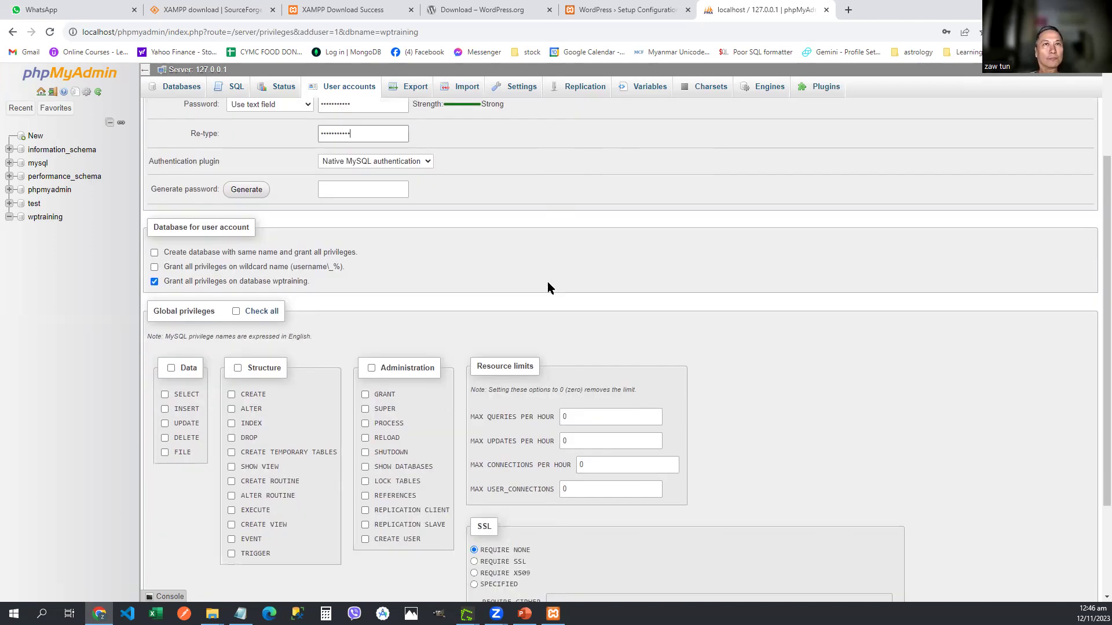
click(171, 264)
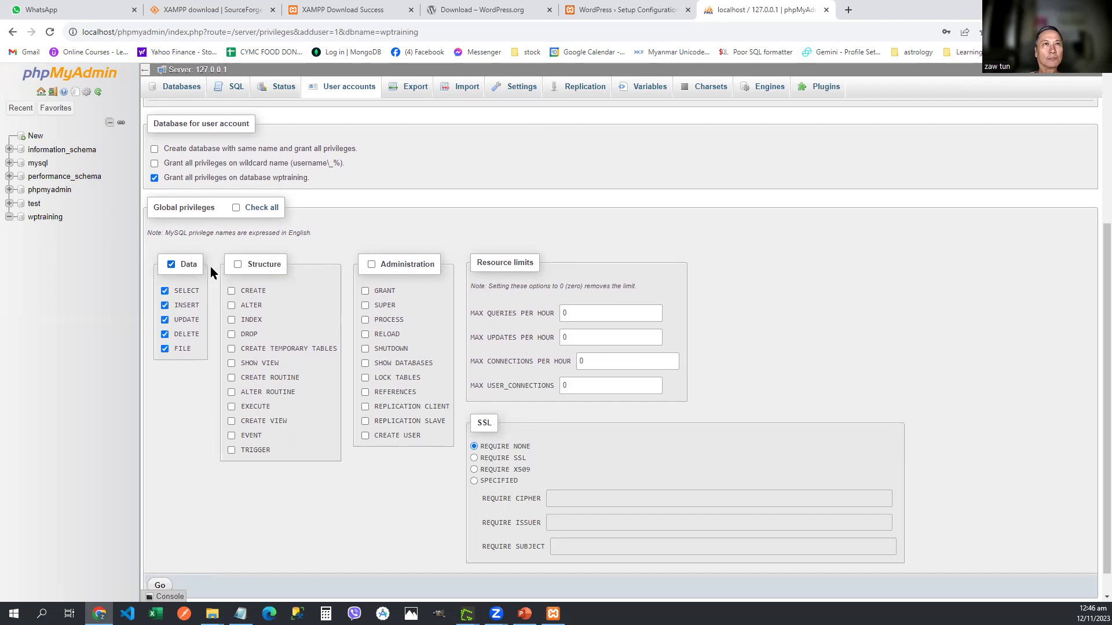
click(237, 264)
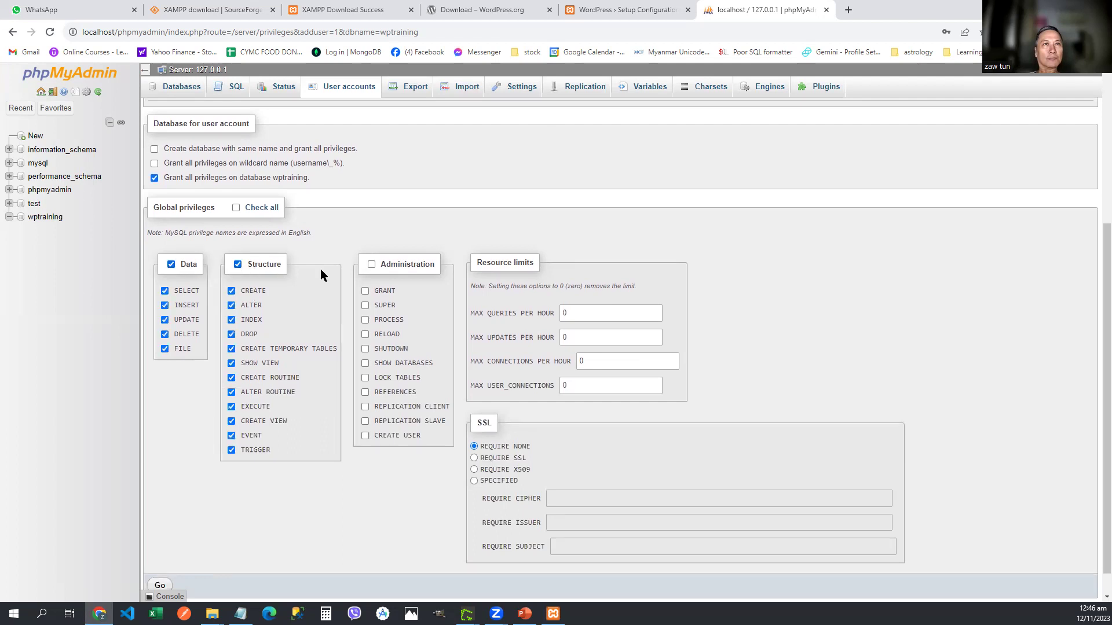
click(236, 208)
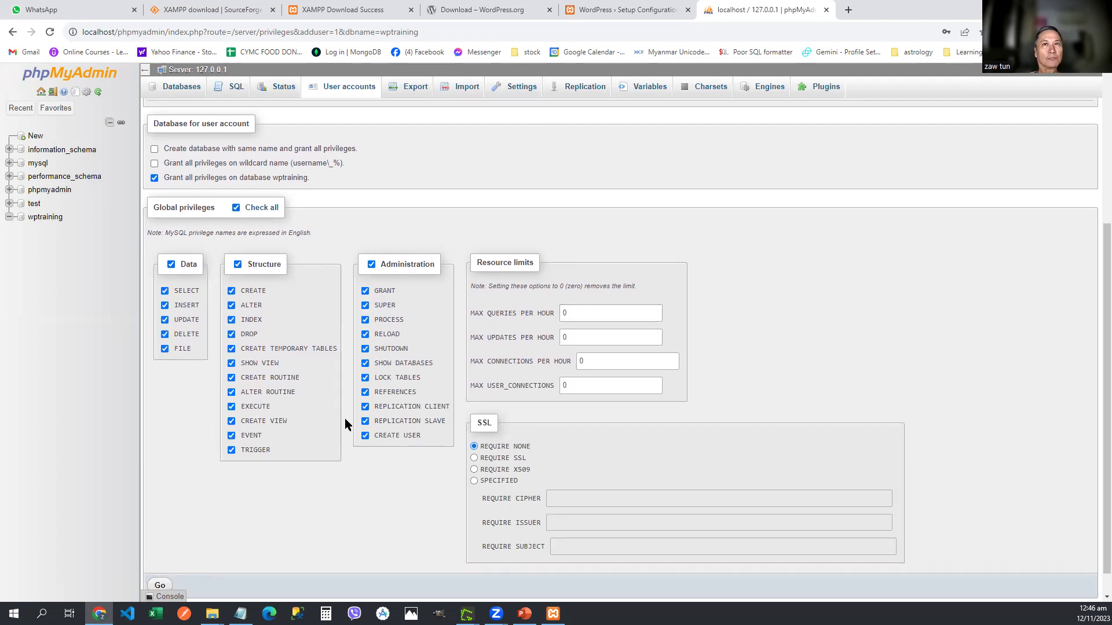
scroll(385, 470, down, 1)
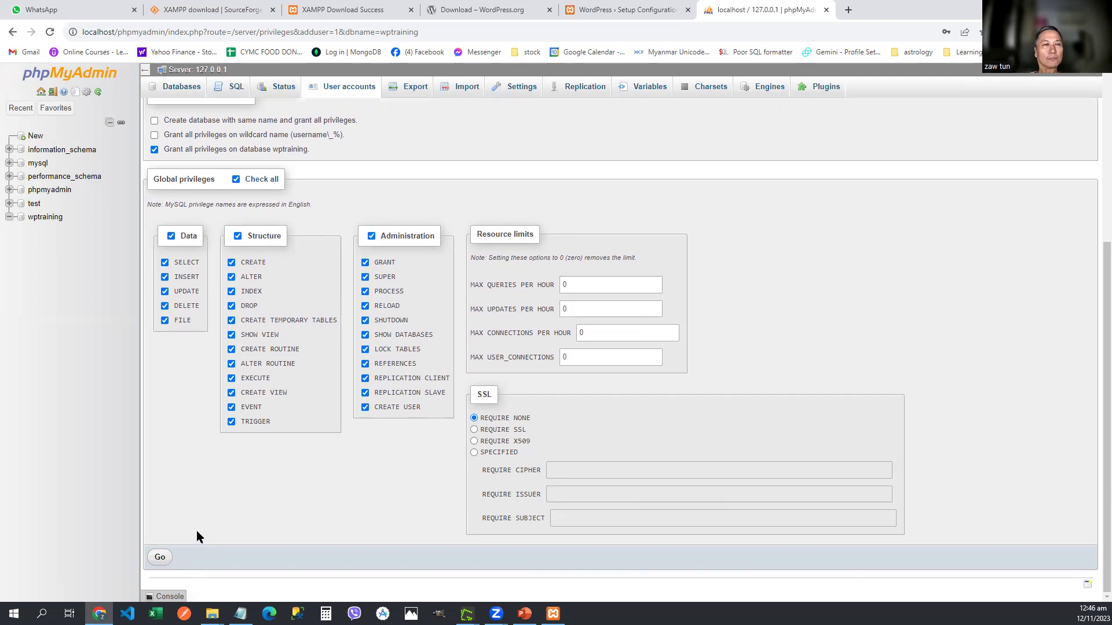
click(160, 558)
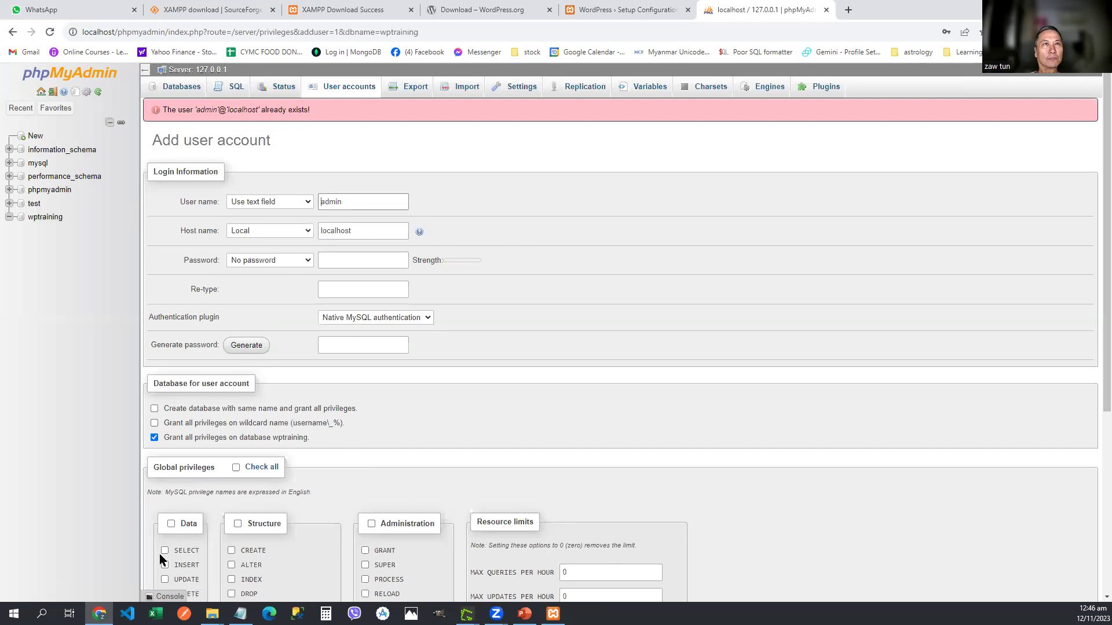
Step: Rename the new database user to admin1 and tick all global privileges
click(360, 202)
text(1)
scroll(470, 293, down, 5)
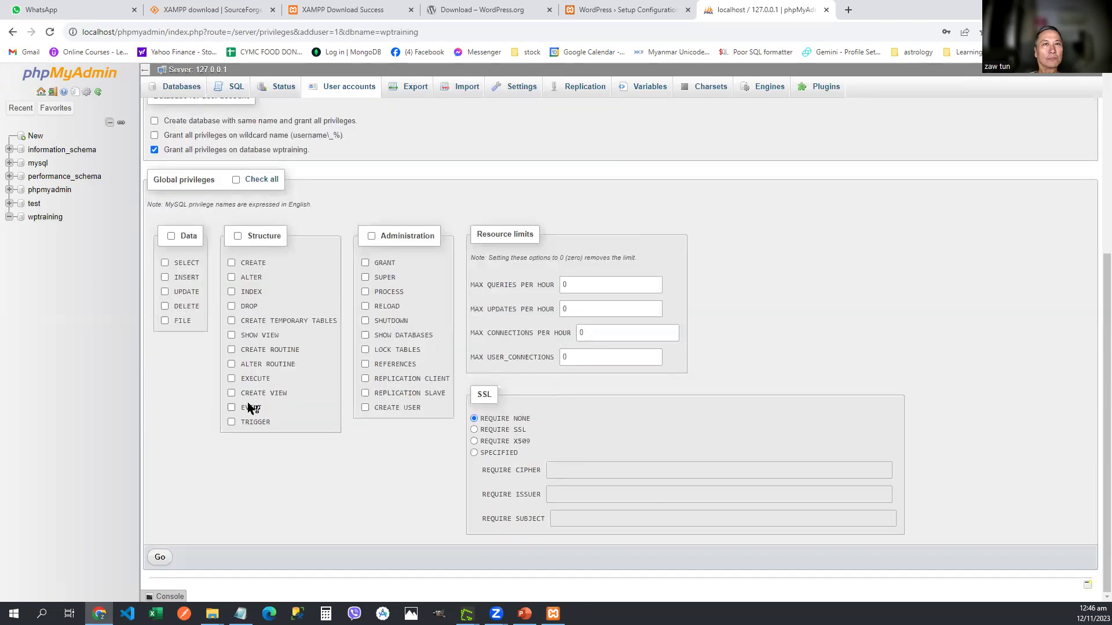
click(236, 180)
scroll(288, 377, up, 4)
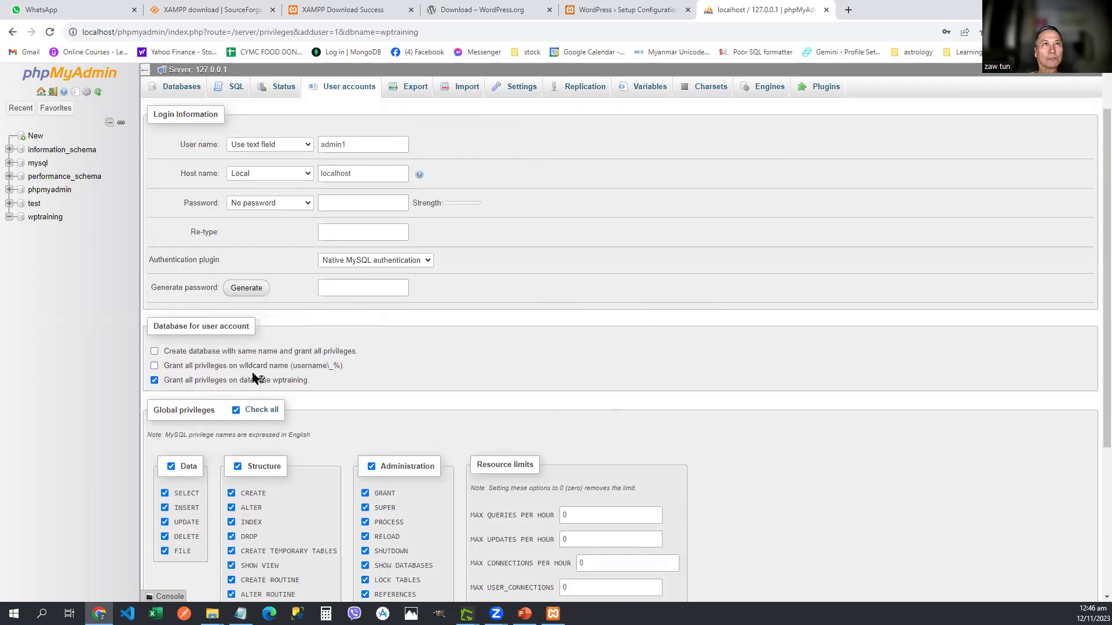
Step: Enter and re-type the account password, create the user, and apply its wptraining privileges
click(372, 204)
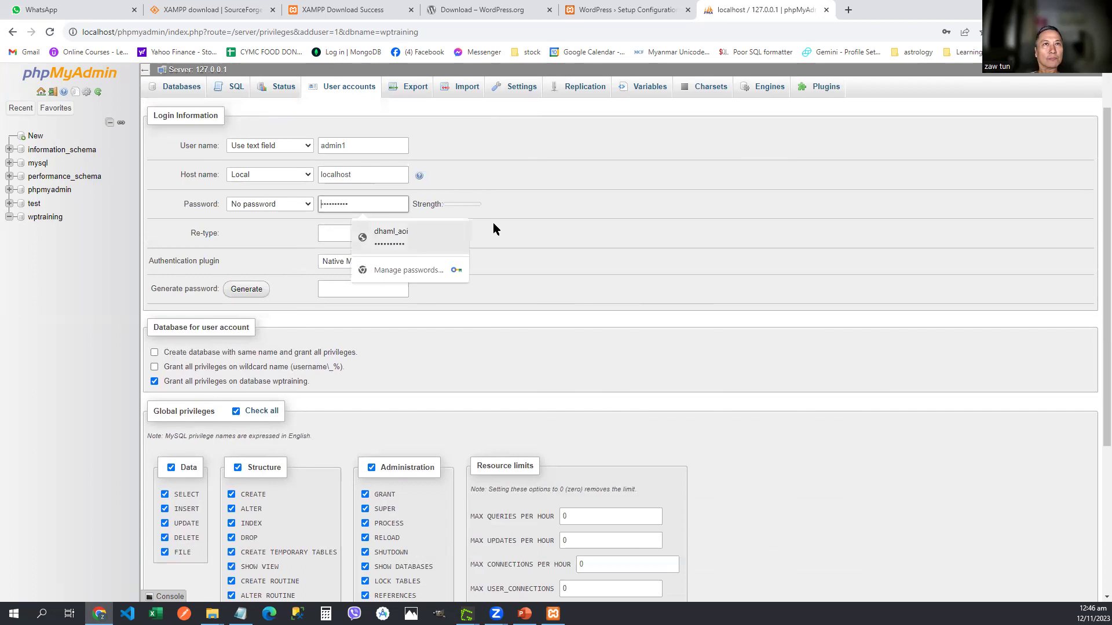
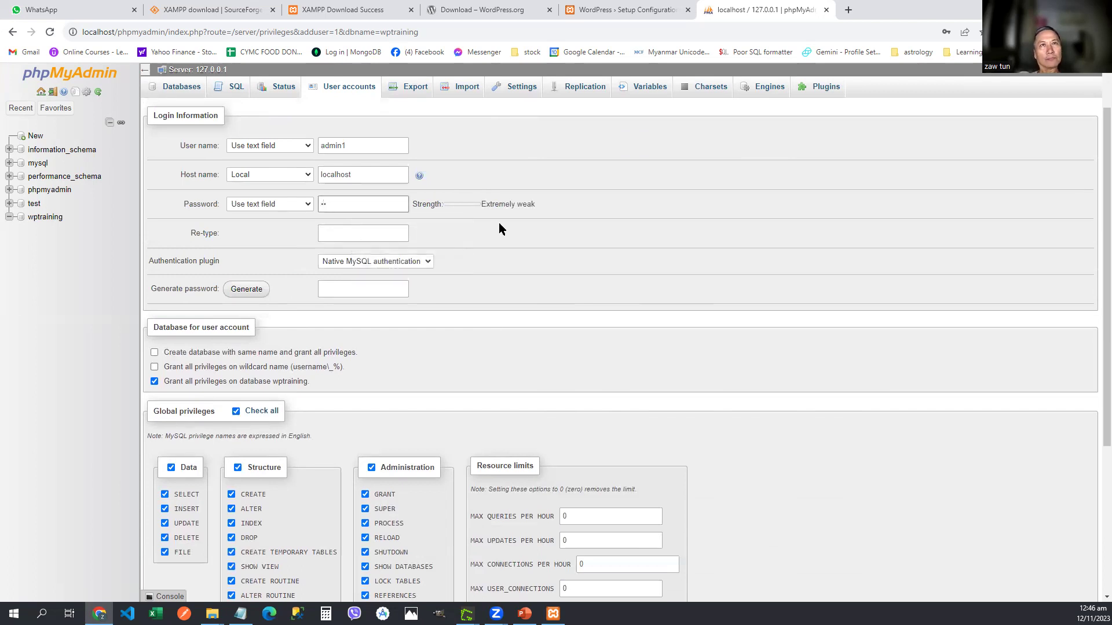
key(Tab)
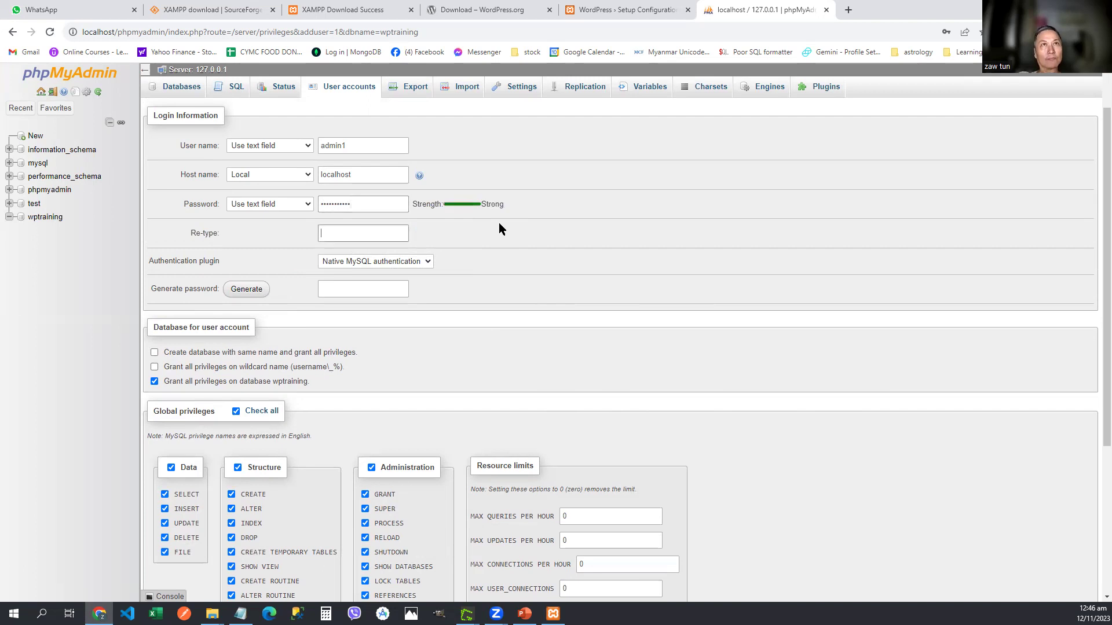
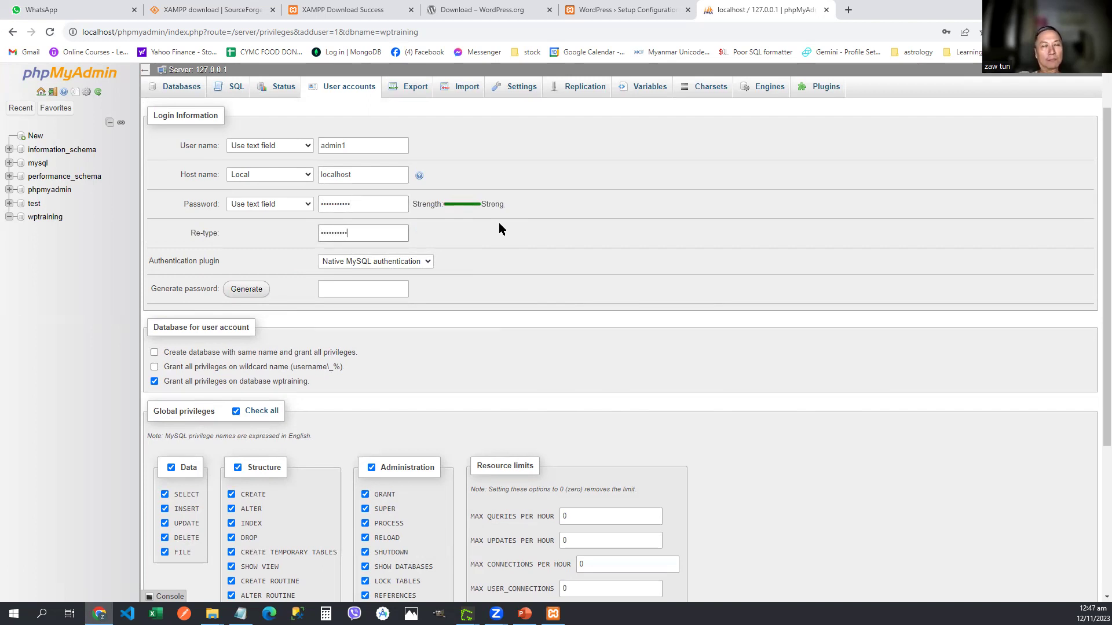
text(1)
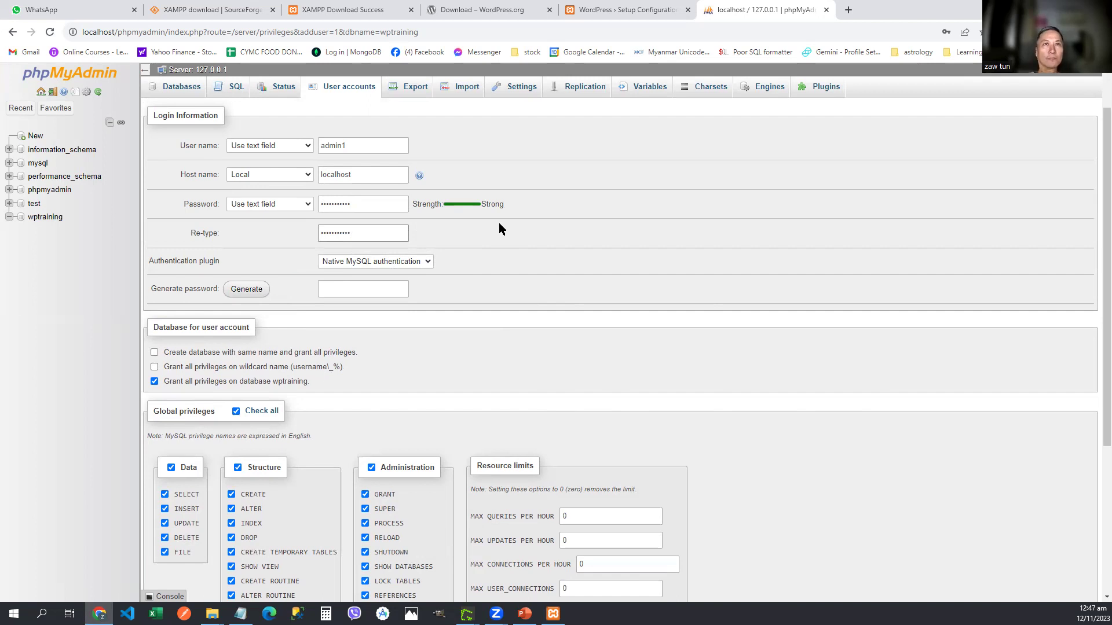
scroll(472, 286, down, 4)
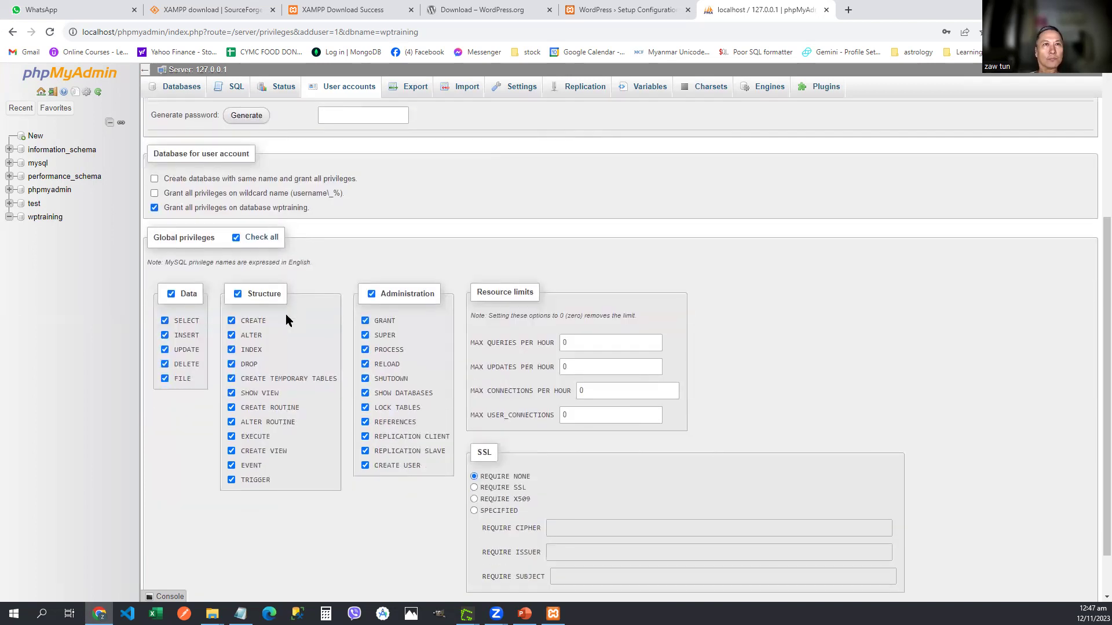
click(159, 558)
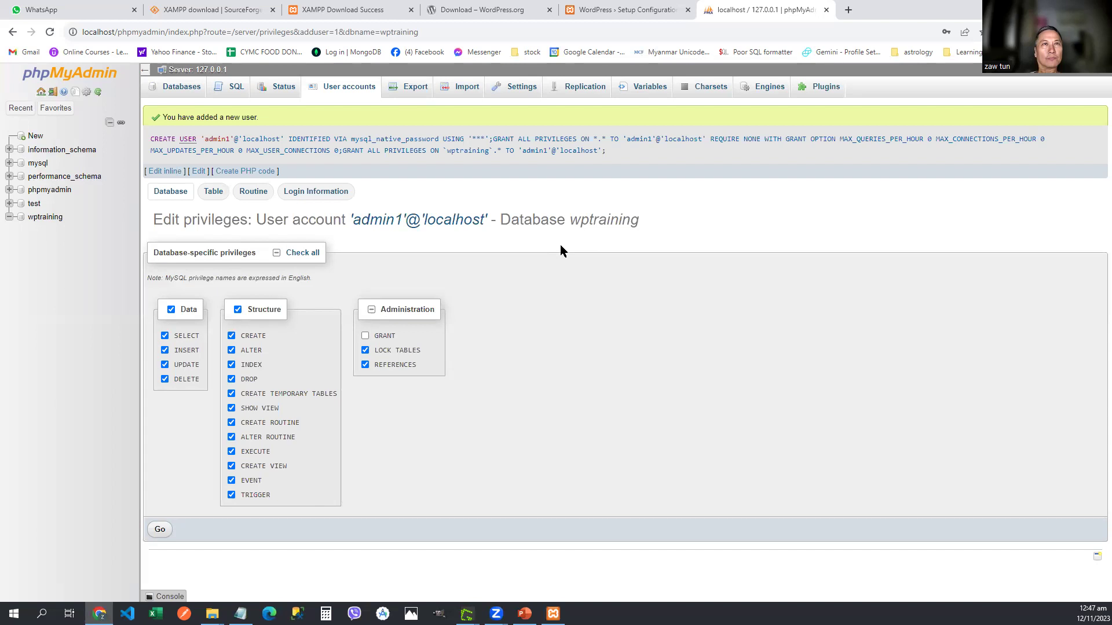
click(161, 531)
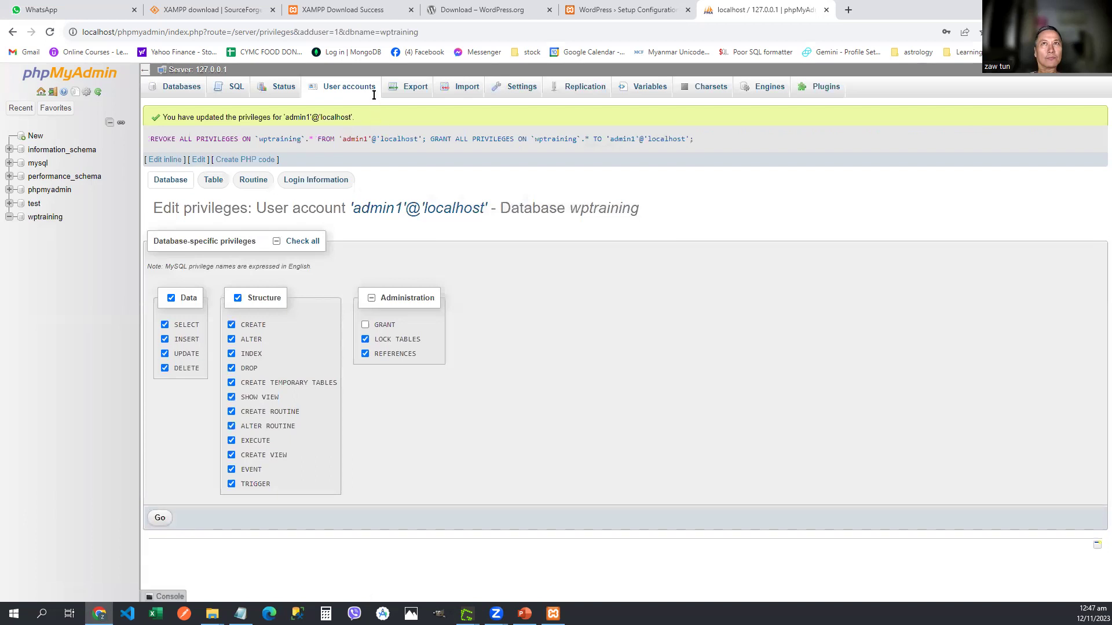
Step: Change the database username to admin1 on the WordPress connection form and submit it
click(599, 10)
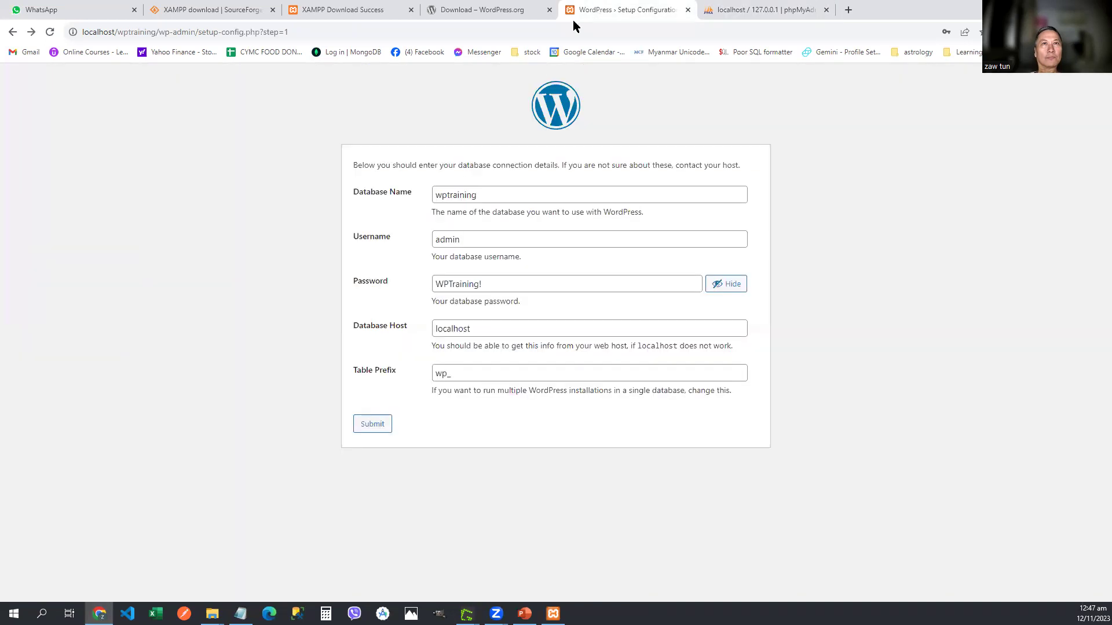
click(492, 239)
text(1)
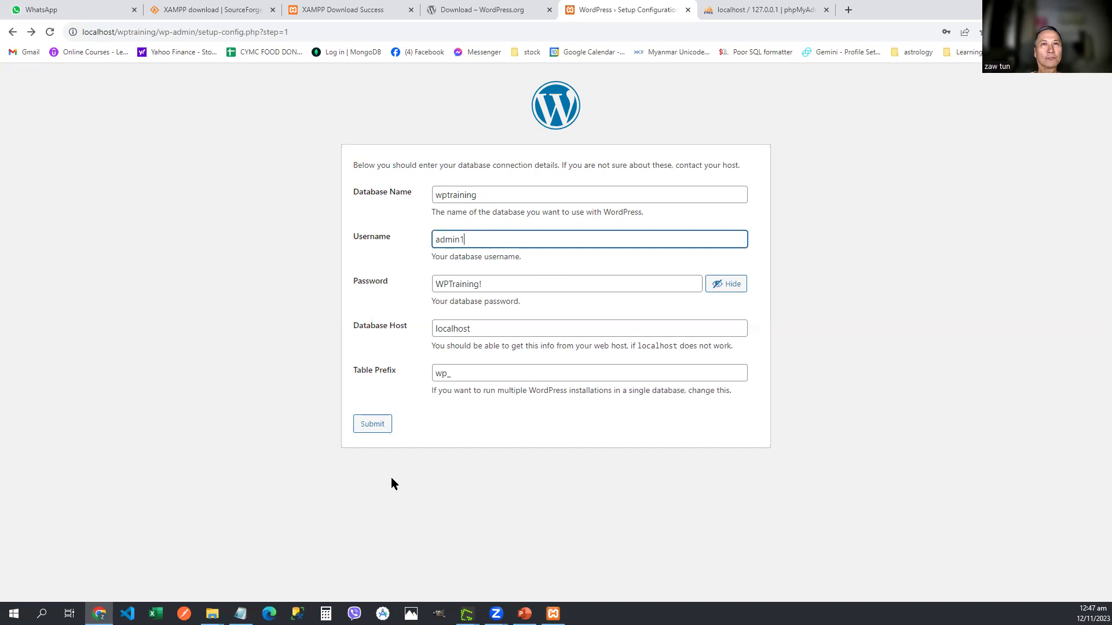
click(381, 432)
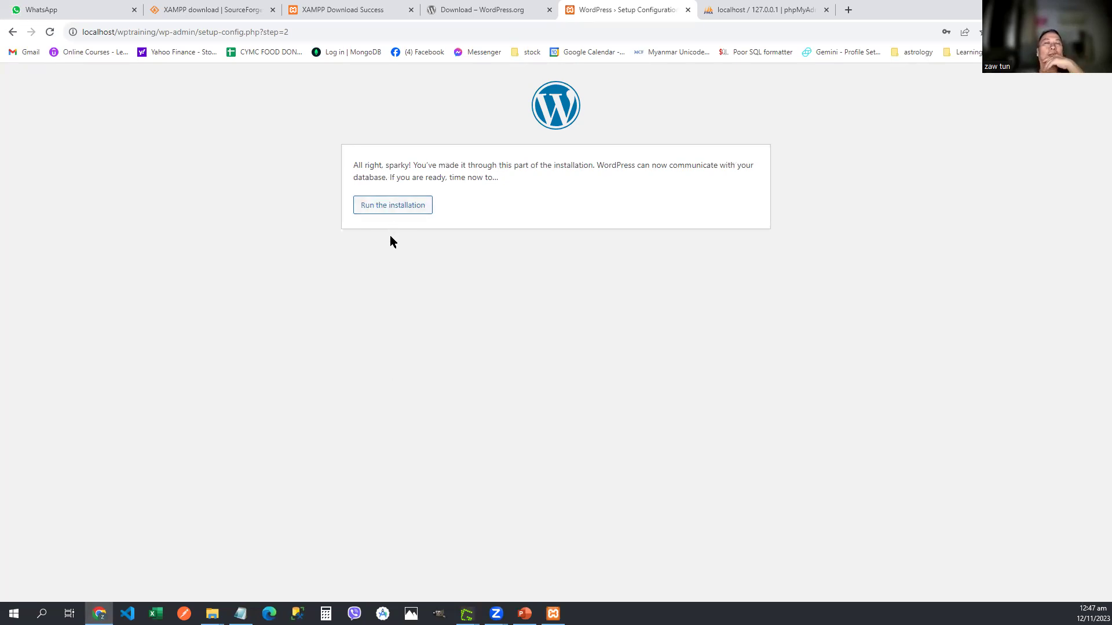
Step: Run the installation and enter site title 'WP Training' plus the admin username
click(388, 211)
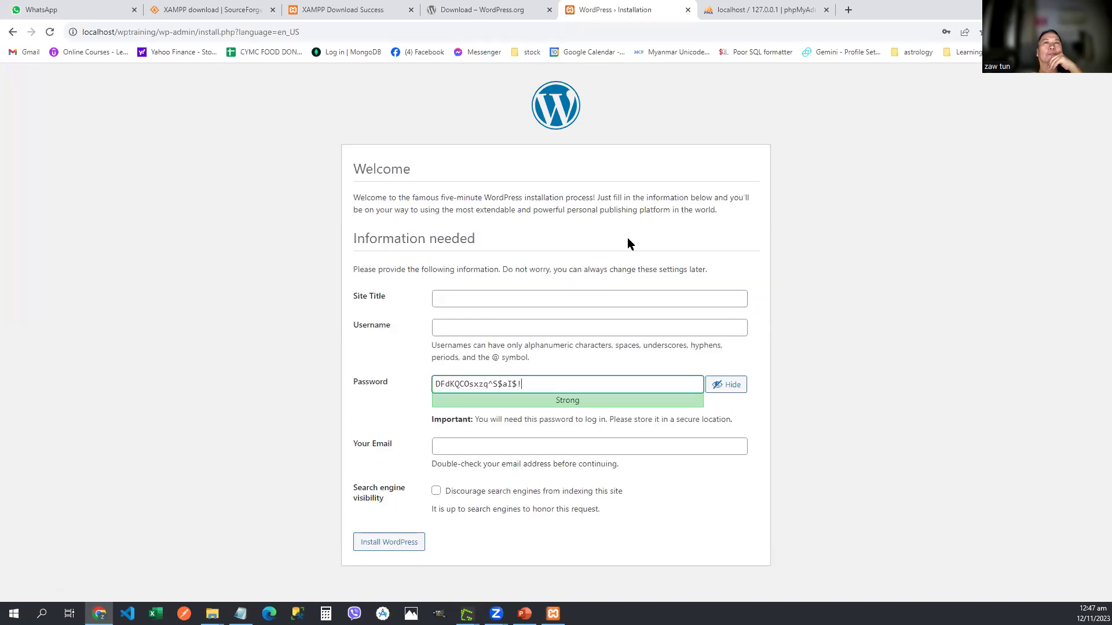
click(533, 298)
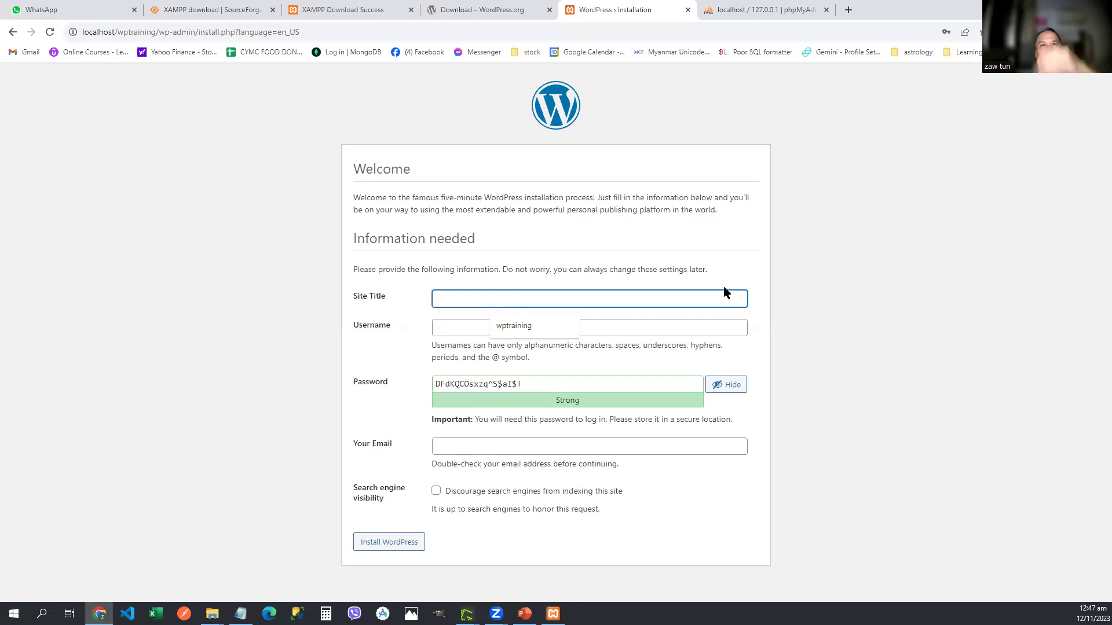
text(WP)
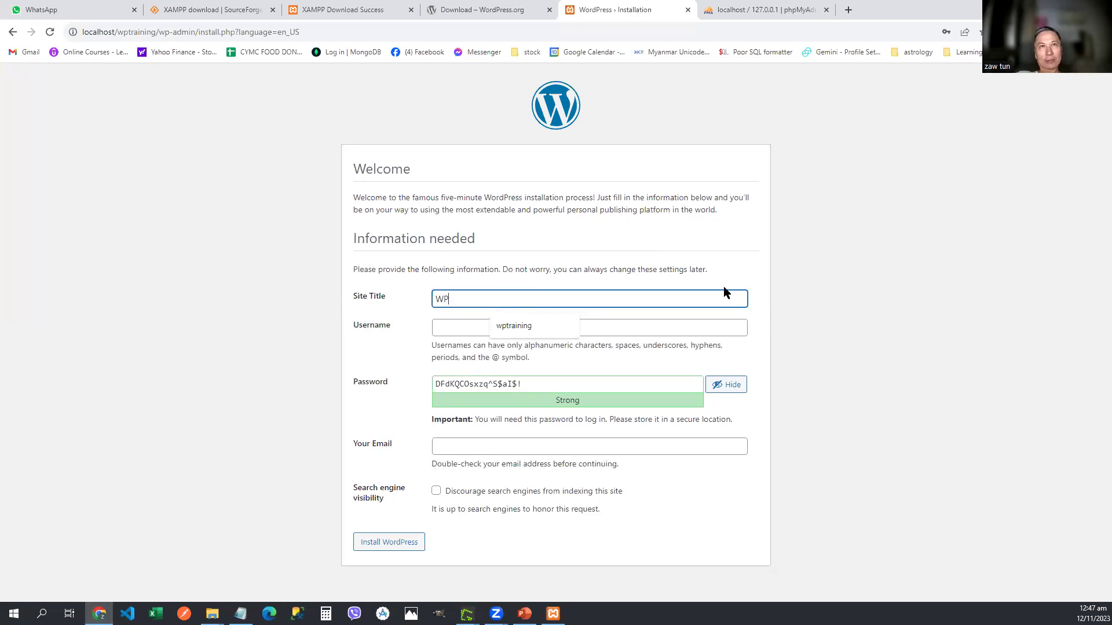
text( Training)
key(Tab)
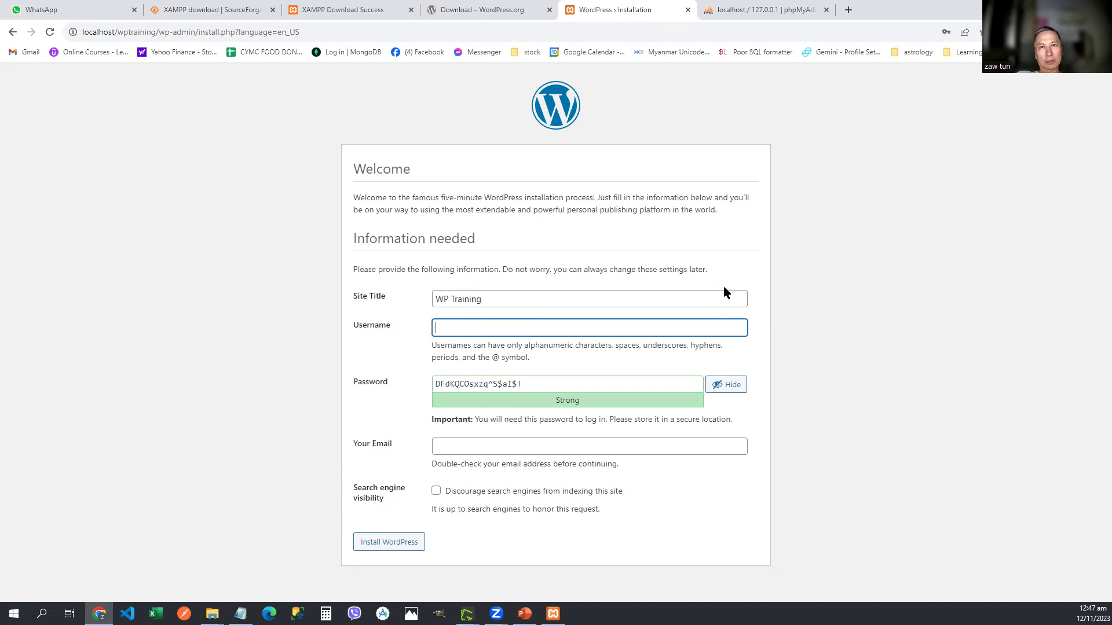
text(zawtun)
Step: Replace the generated admin password with your own medium-strength password
key(Tab)
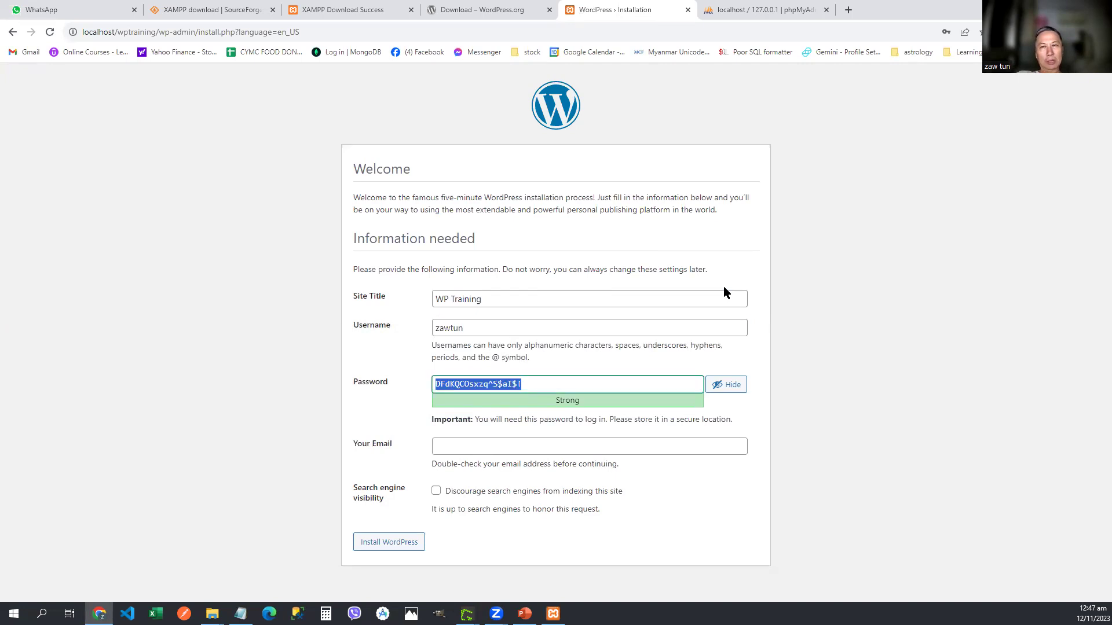
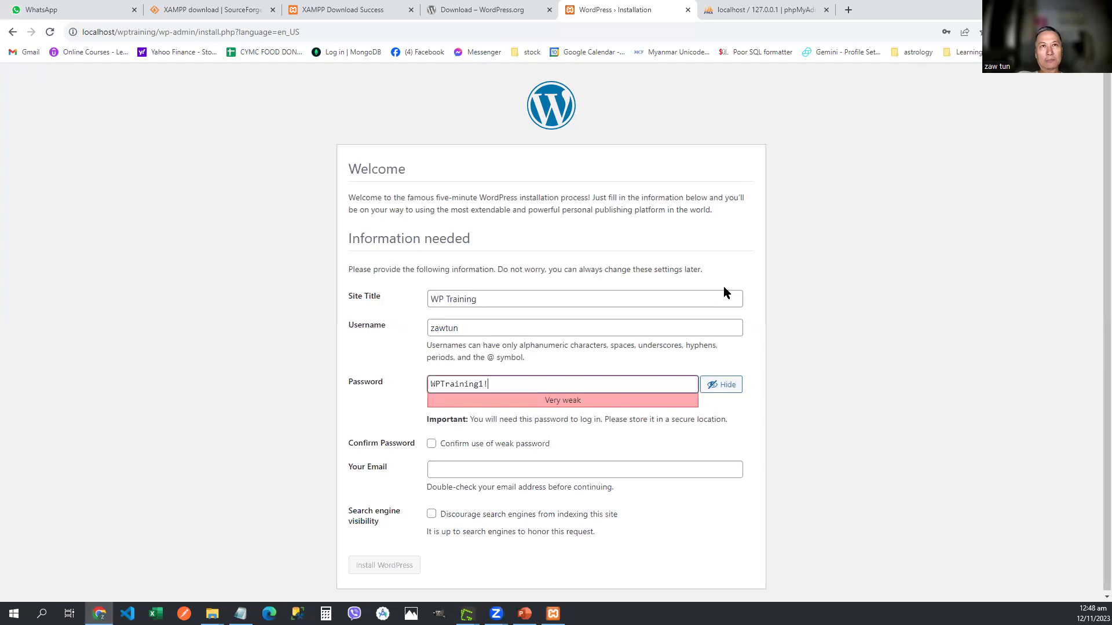
key(BackSpace)
key(BackSpace)
key(BackSpace)
key(BackSpace)
key(BackSpace)
key(BackSpace)
key(BackSpace)
key(BackSpace)
key(BackSpace)
key(BackSpace)
key(BackSpace)
key(BackSpace)
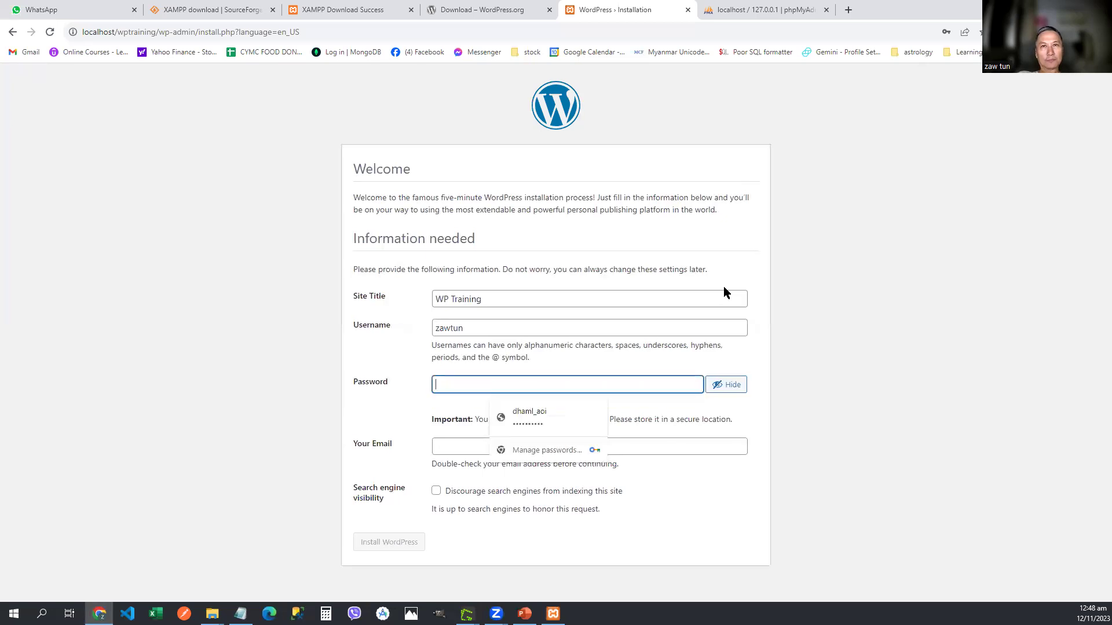
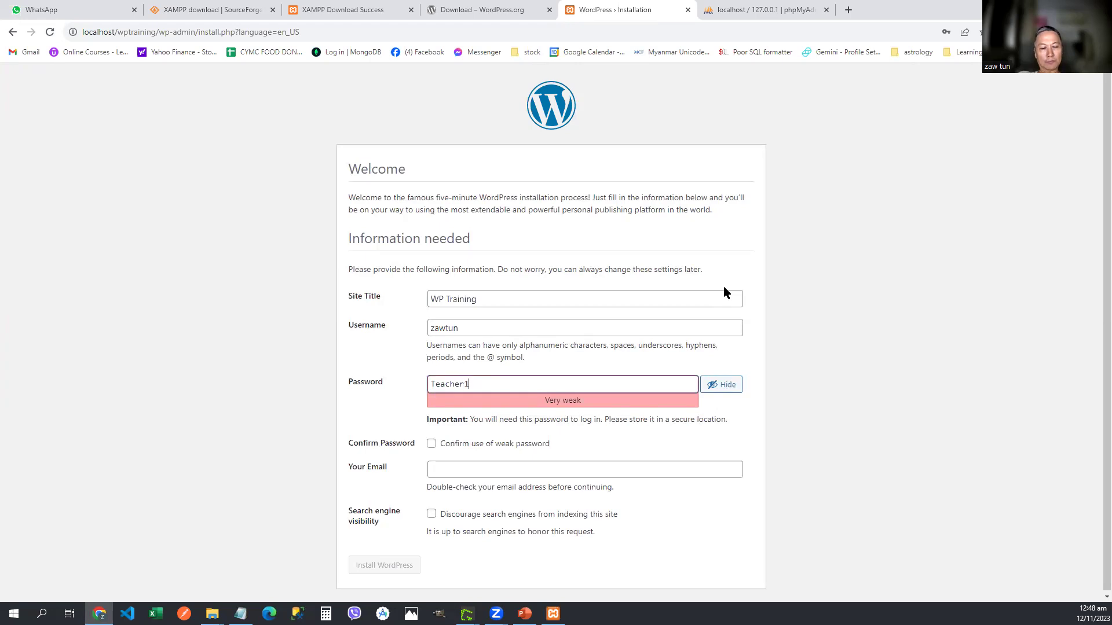
key(BackSpace)
key(BackSpace)
key(BackSpace)
key(BackSpace)
key(BackSpace)
key(BackSpace)
key(BackSpace)
key(BackSpace)
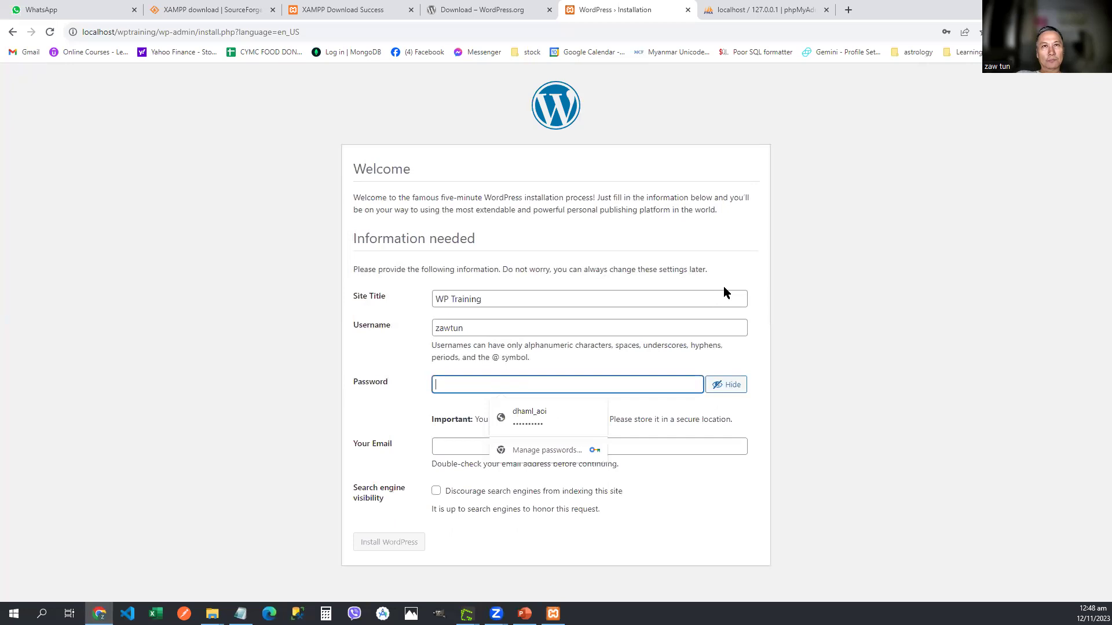
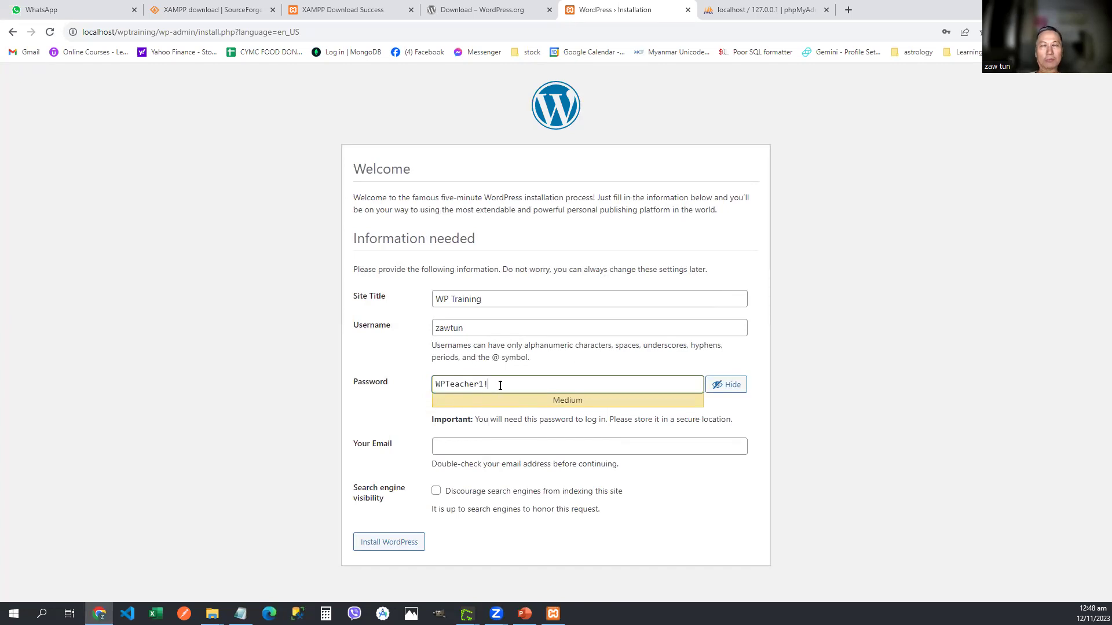
Step: Fill in the saved admin e-mail address and install WordPress
click(464, 449)
click(553, 474)
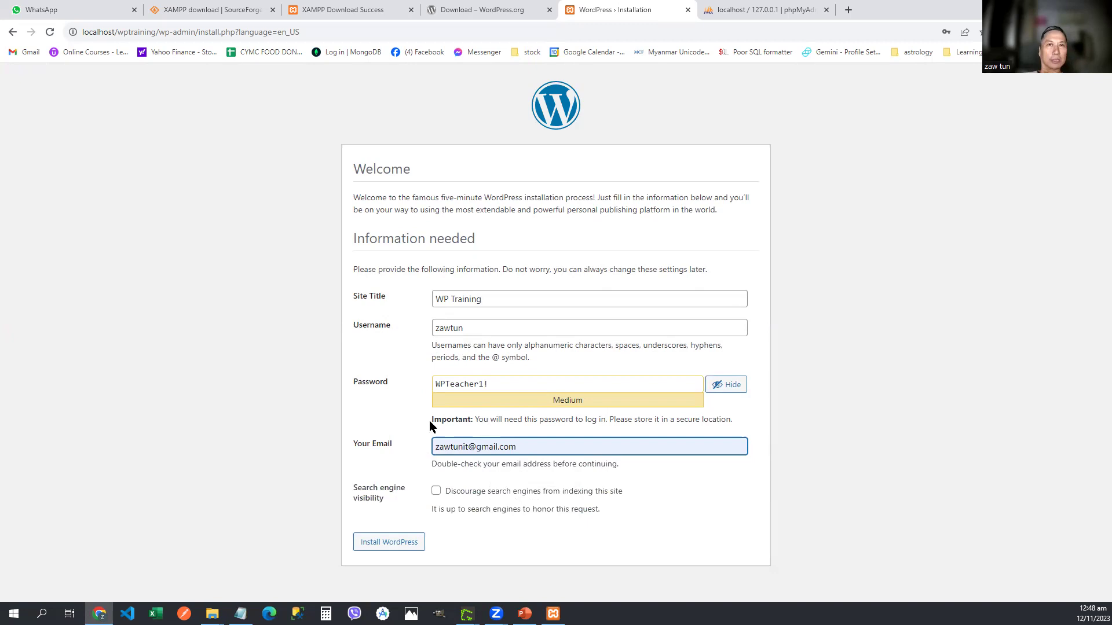
click(382, 545)
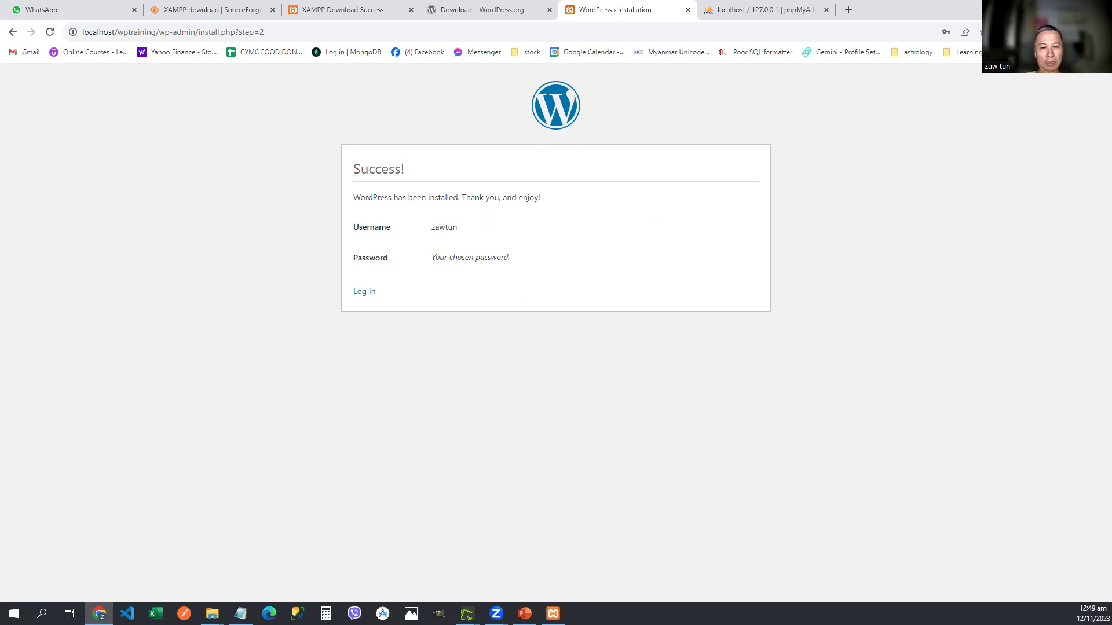
Step: Add a dashed separator, a 'Wordpress' heading, and the admin user name and password lines to the notes
click(241, 613)
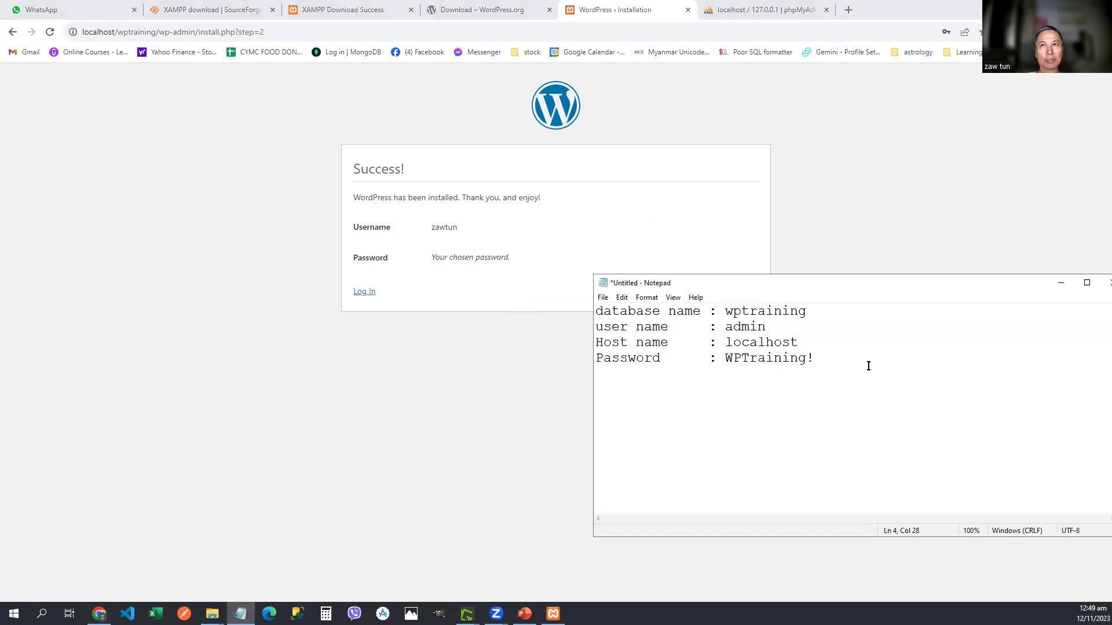
key(Return)
text(-------)
key(Return)
text(Wordpress)
key(Return)
text(User name  )
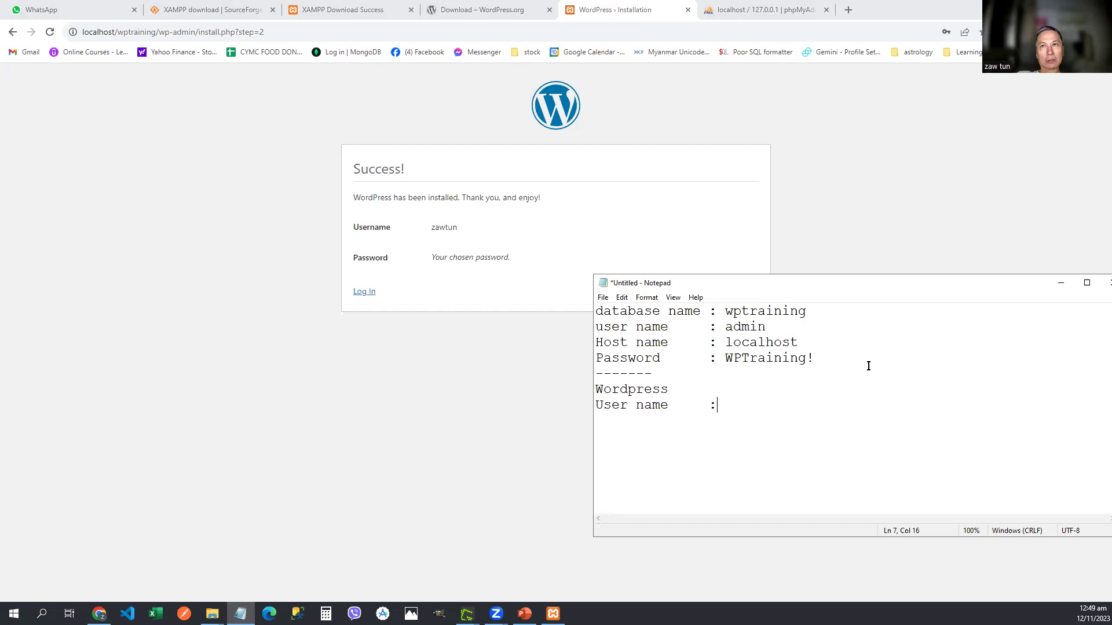
text(   : zawtun )
text(Password  )
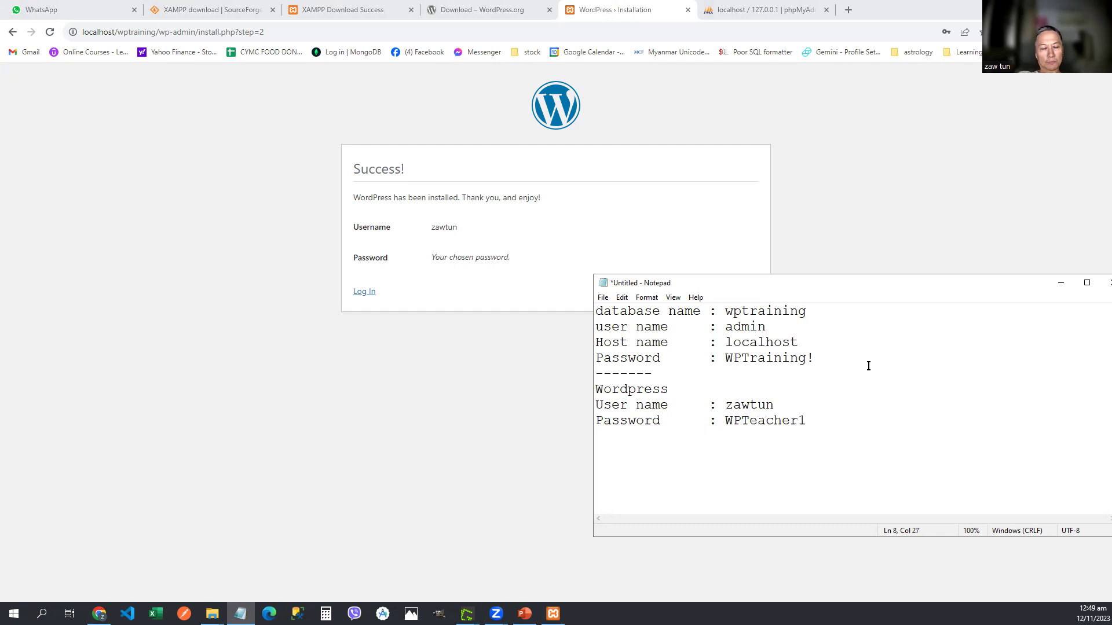
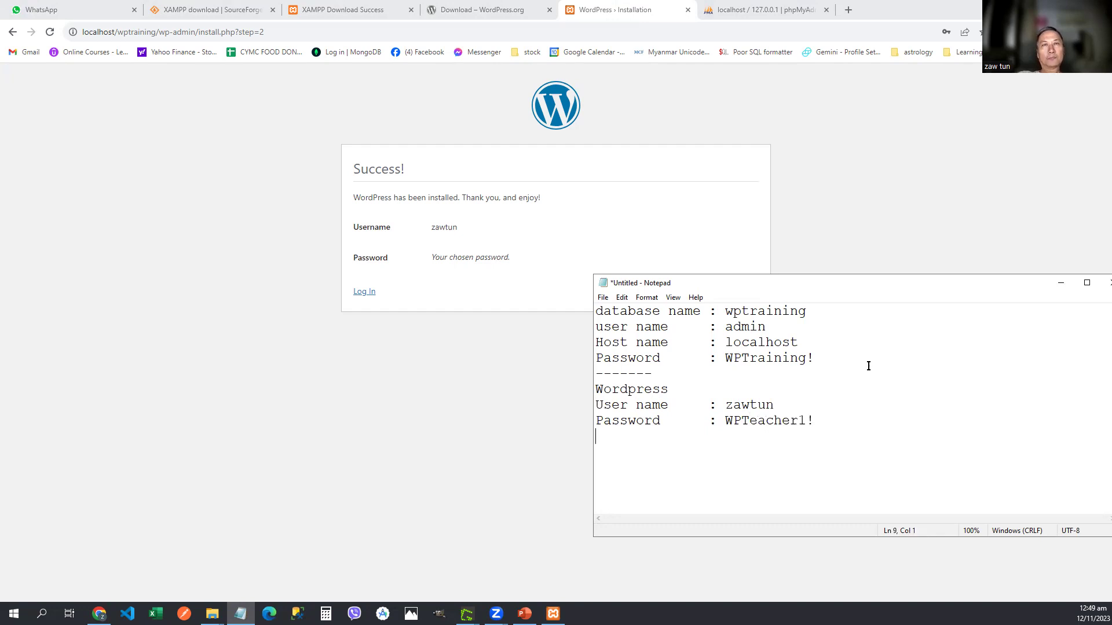
click(230, 284)
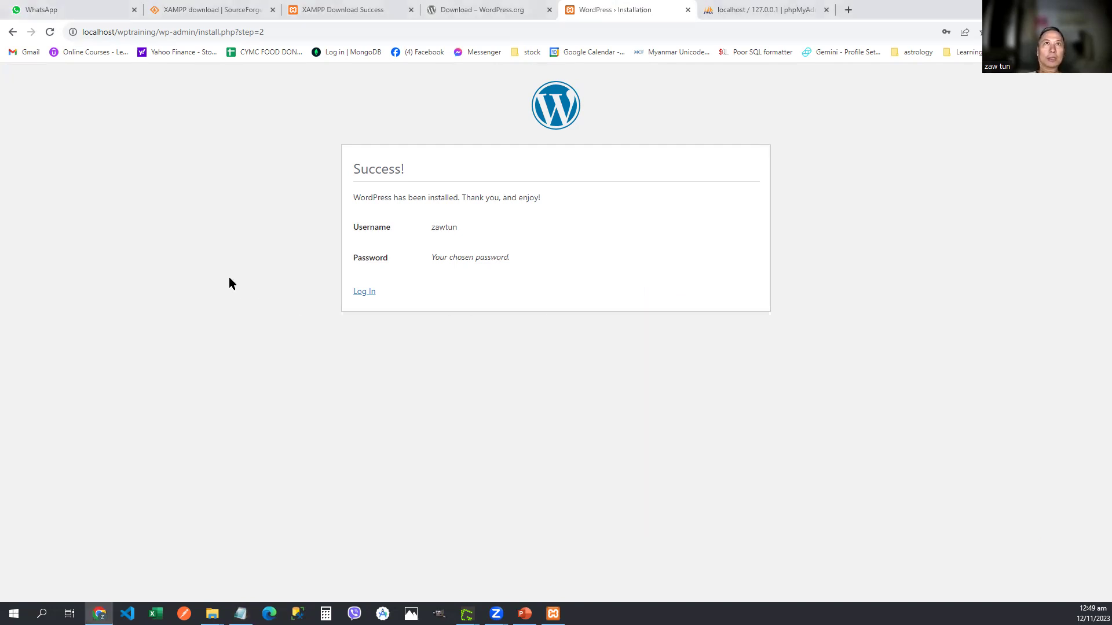
Step: Load localhost/wptraining in a new tab and scroll through the default homepage
click(850, 10)
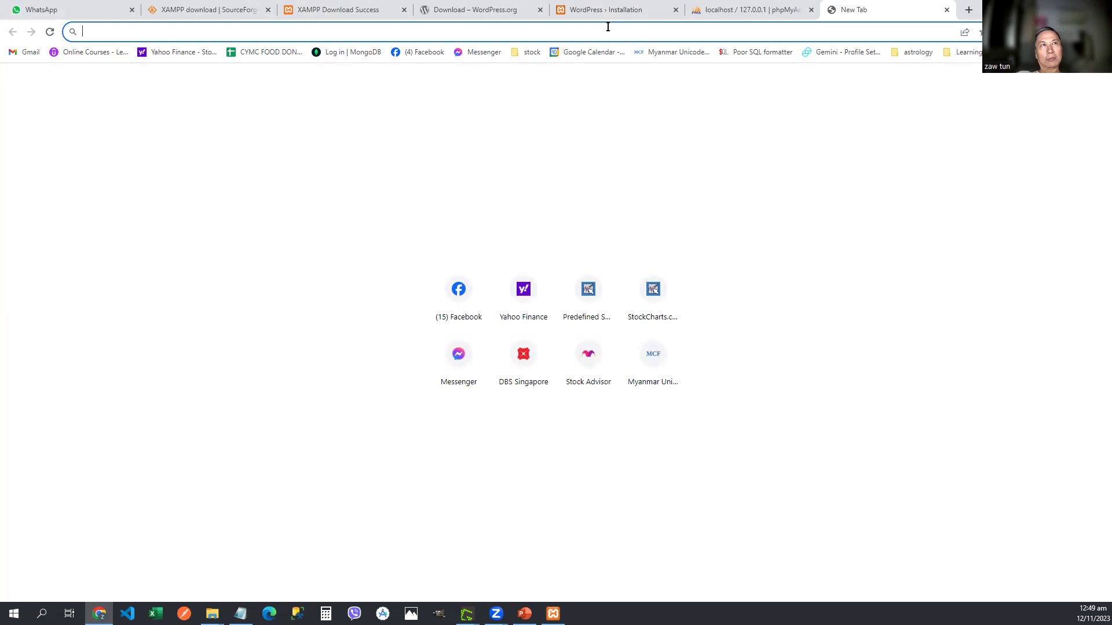
text(local)
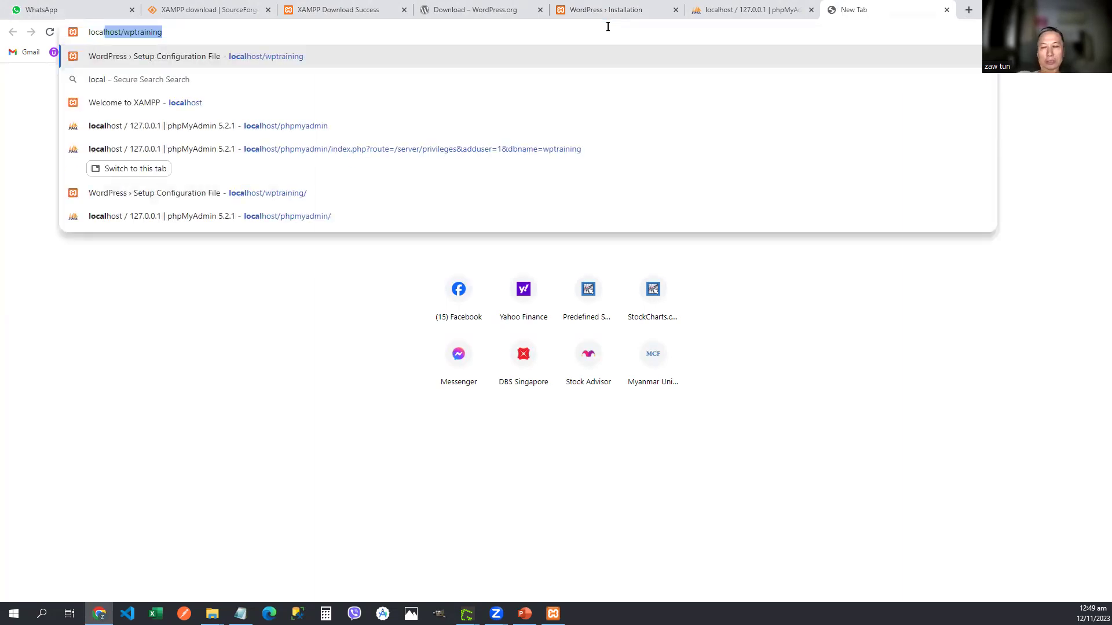
key(Return)
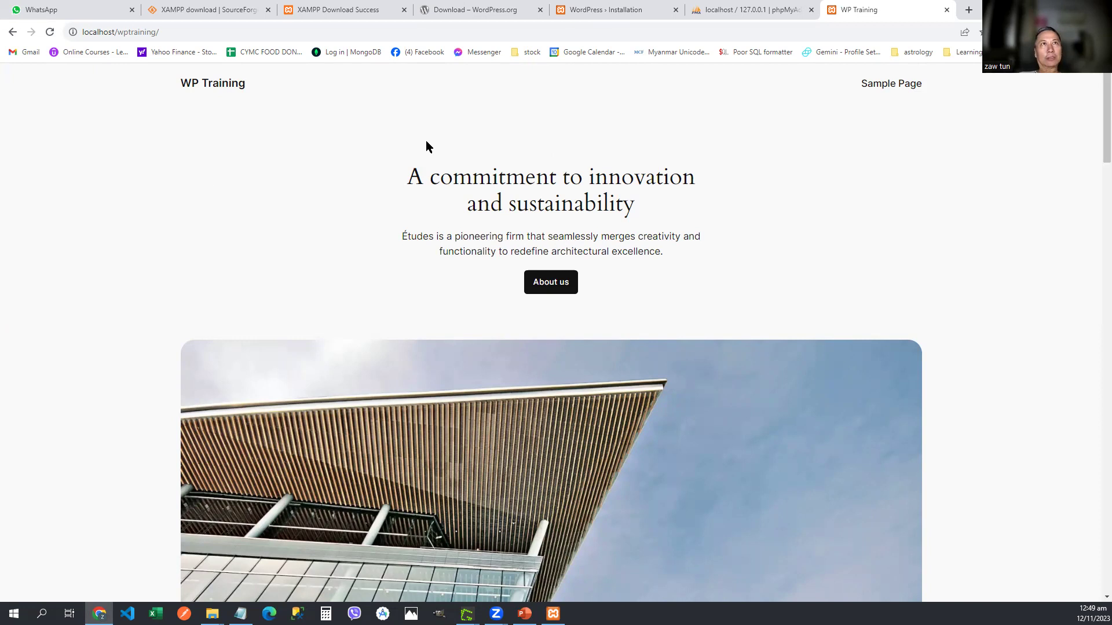
scroll(196, 179, down, 5)
scroll(199, 189, down, 4)
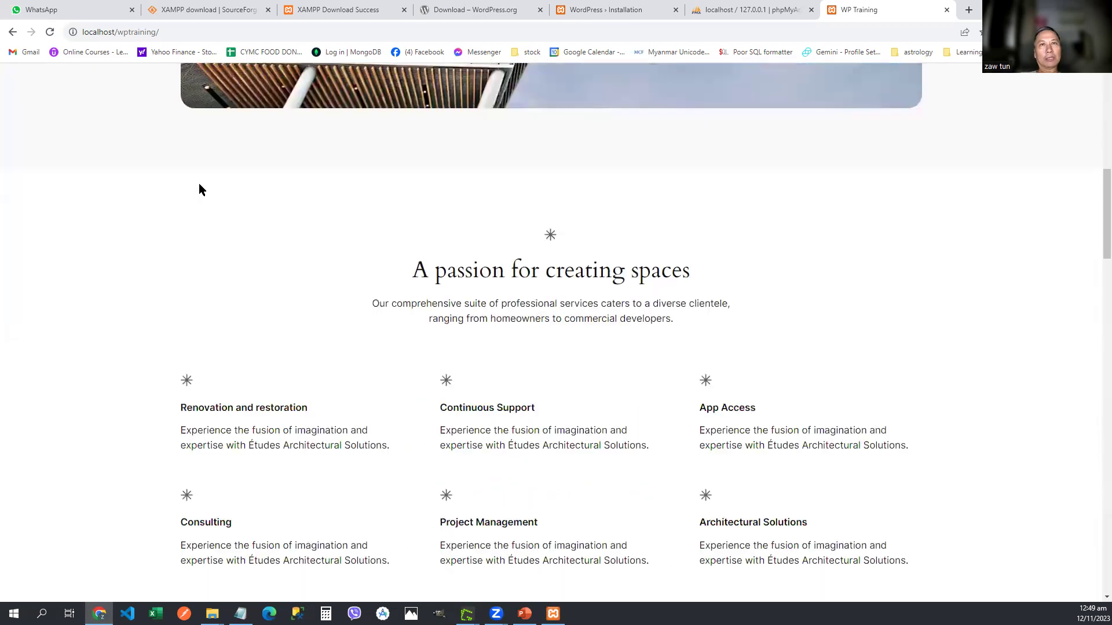
scroll(200, 188, up, 10)
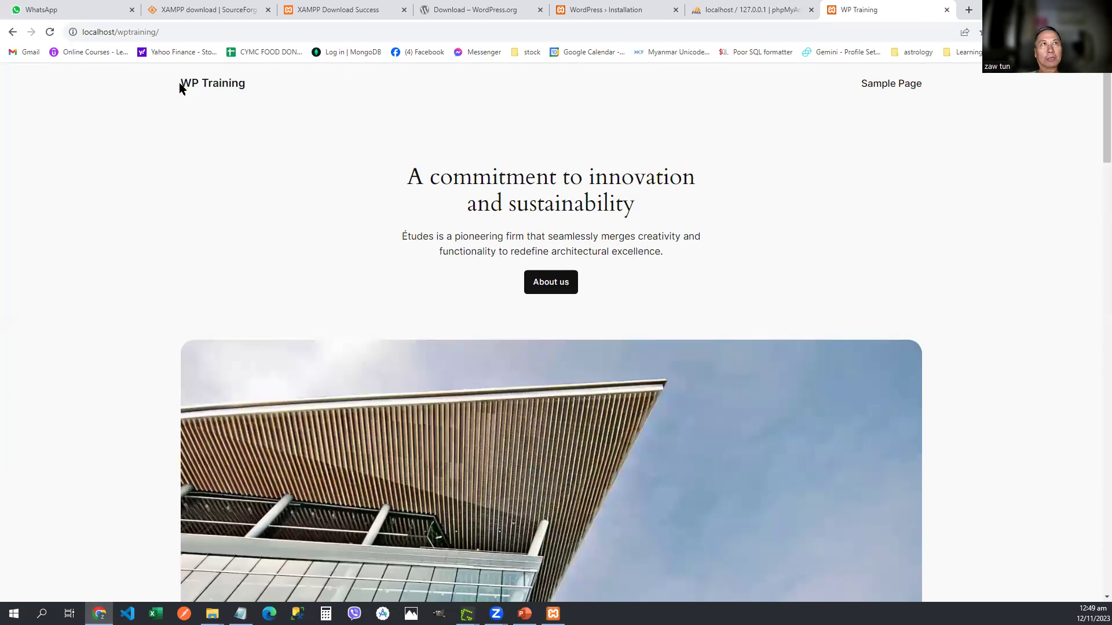
click(189, 34)
click(209, 33)
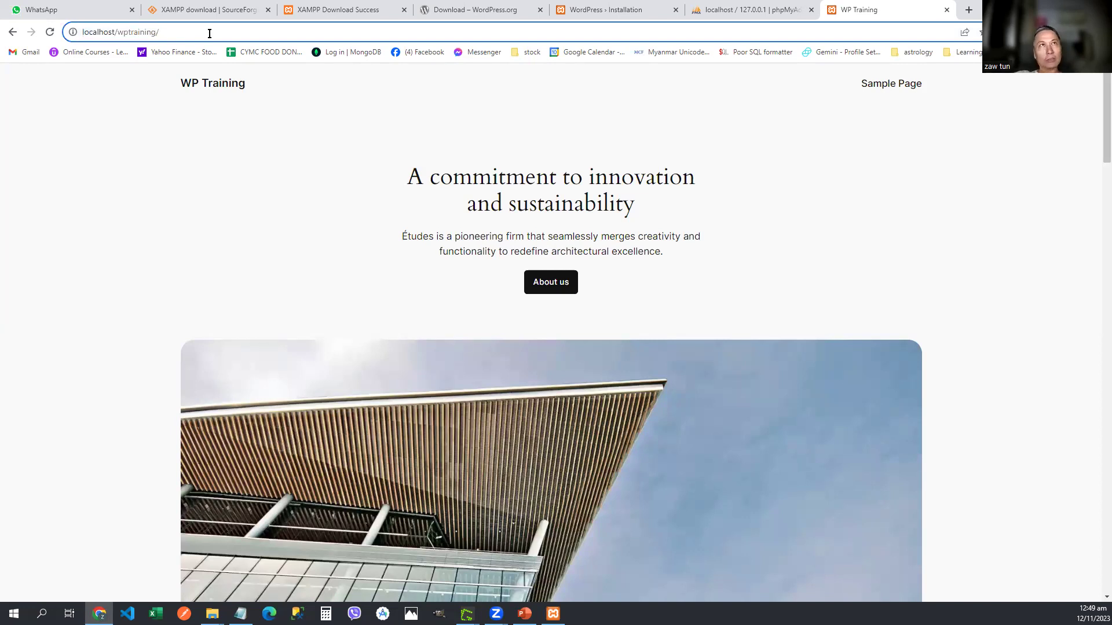
Step: Go to the site's wp-admin login page, discarding the setup-config.php suggestion
text(wp-admin)
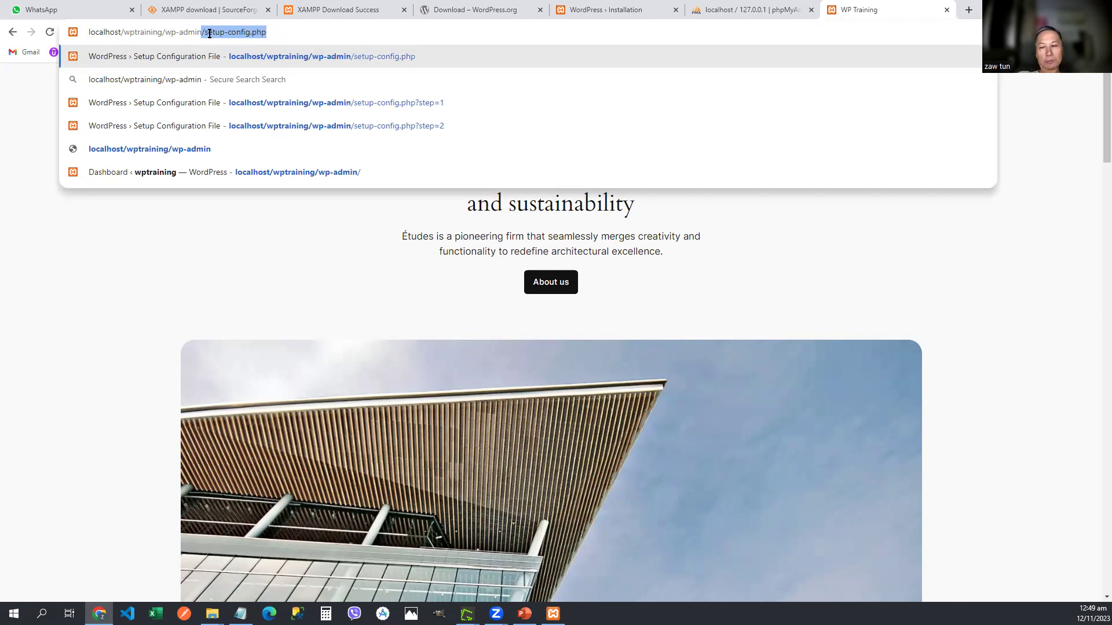
key(Delete)
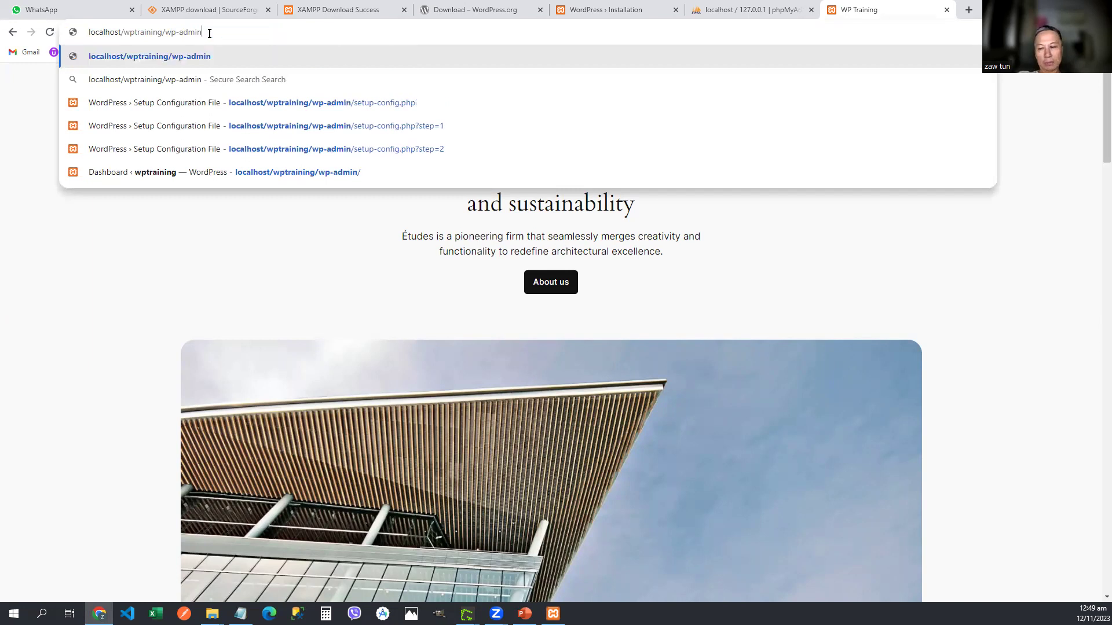
key(Return)
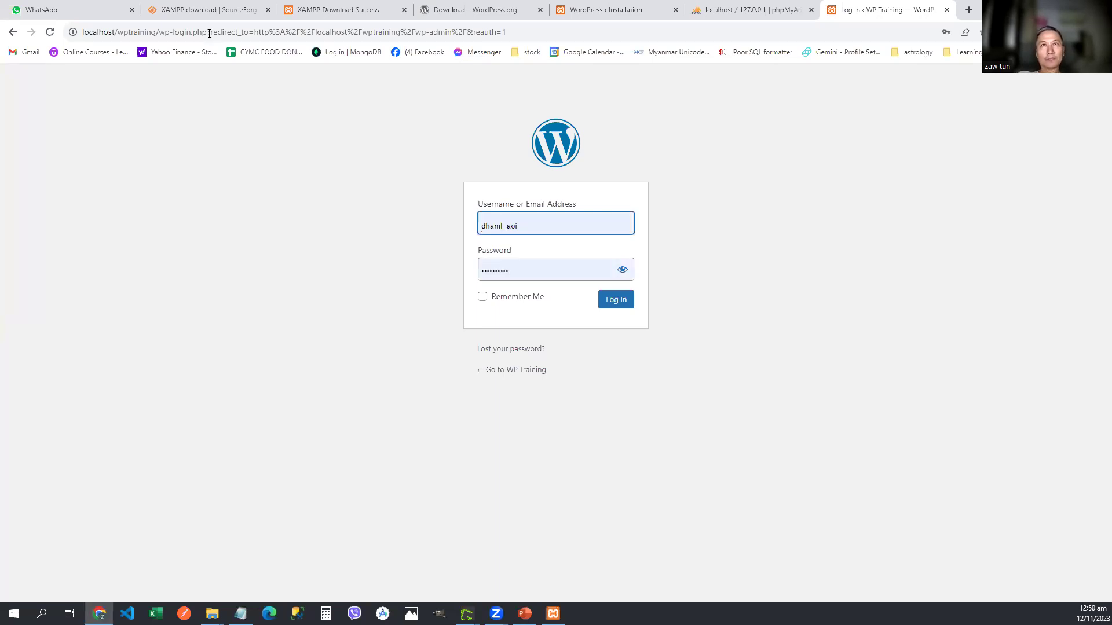
Step: Enter the admin username and a password, reveal it, and attempt to log in
key(BackSpace)
key(BackSpace)
key(BackSpace)
key(BackSpace)
key(BackSpace)
key(BackSpace)
key(BackSpace)
key(BackSpace)
key(BackSpace)
key(BackSpace)
key(BackSpace)
key(BackSpace)
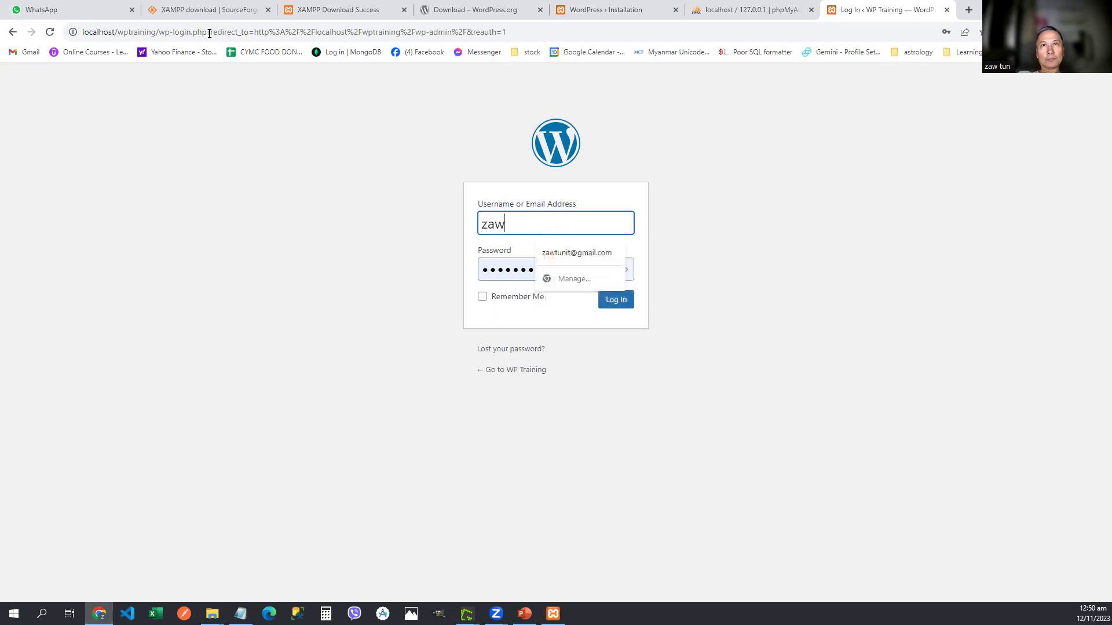
key(Tab)
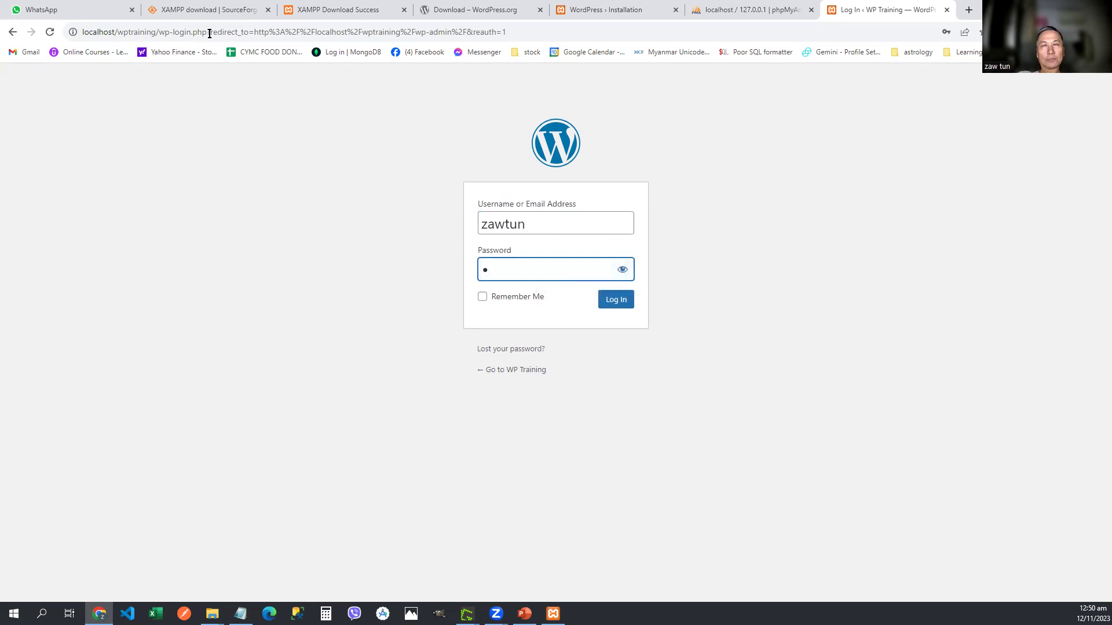
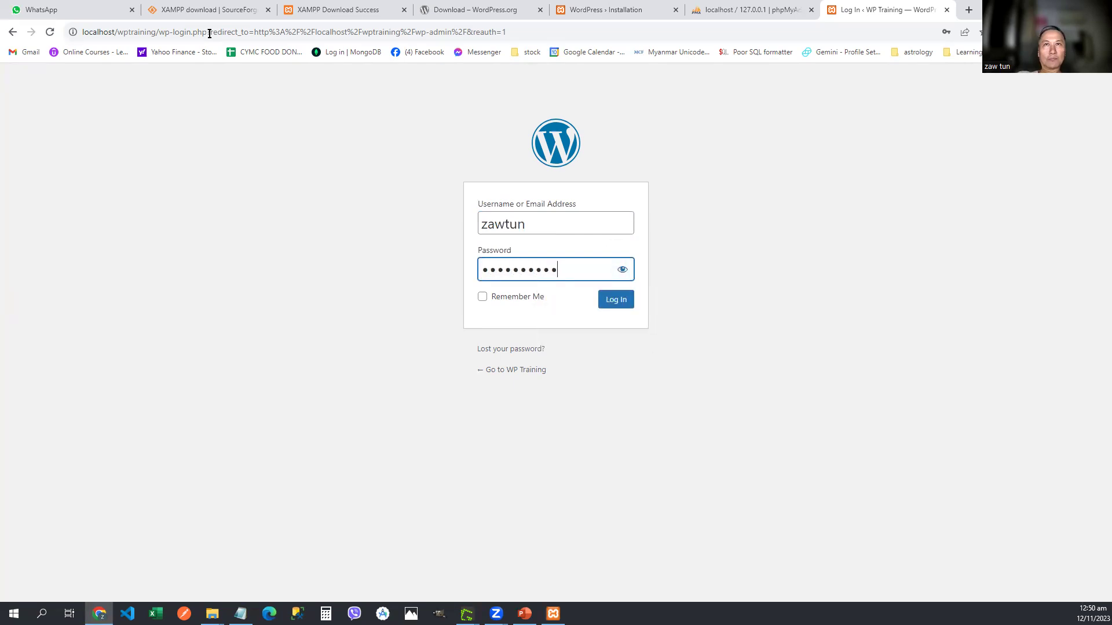
click(618, 269)
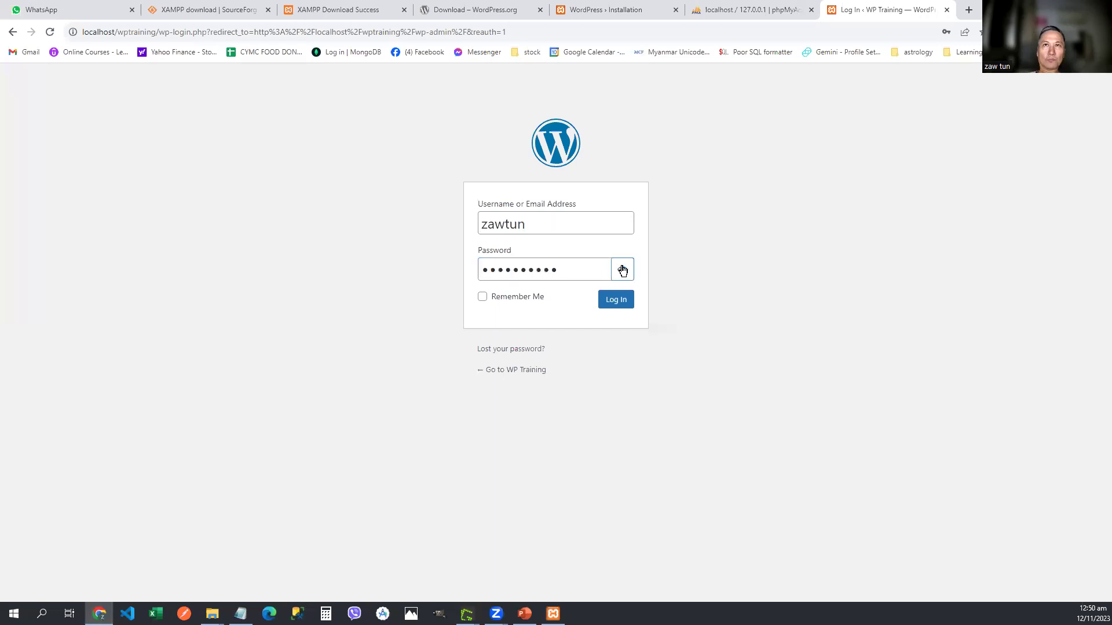
click(618, 300)
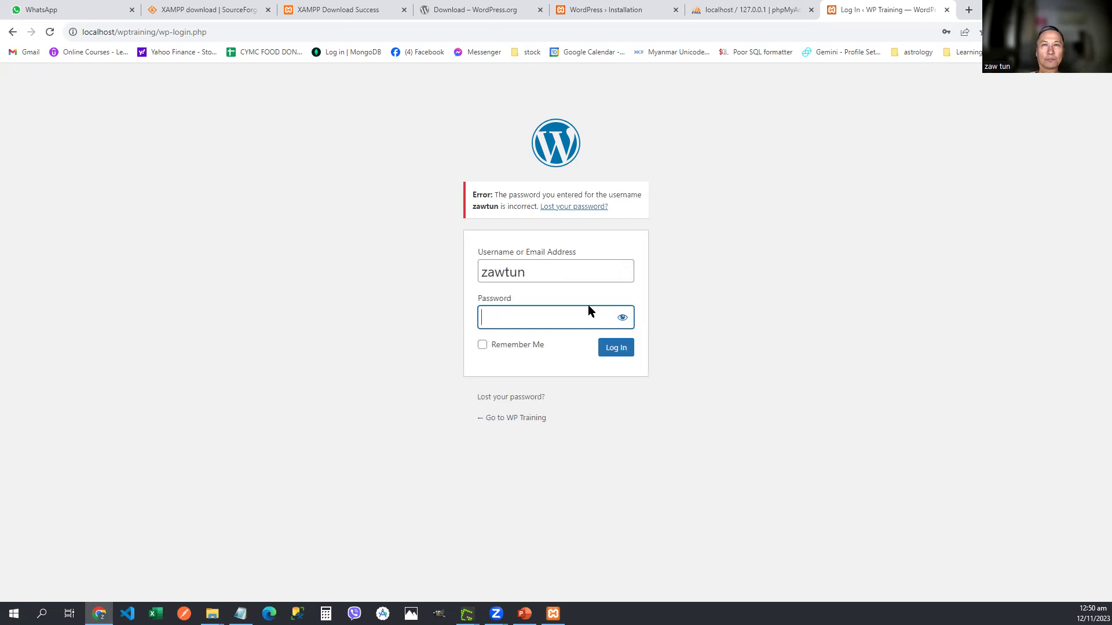
Step: Retype the admin password, show it to check against the notes, and log in again
click(546, 315)
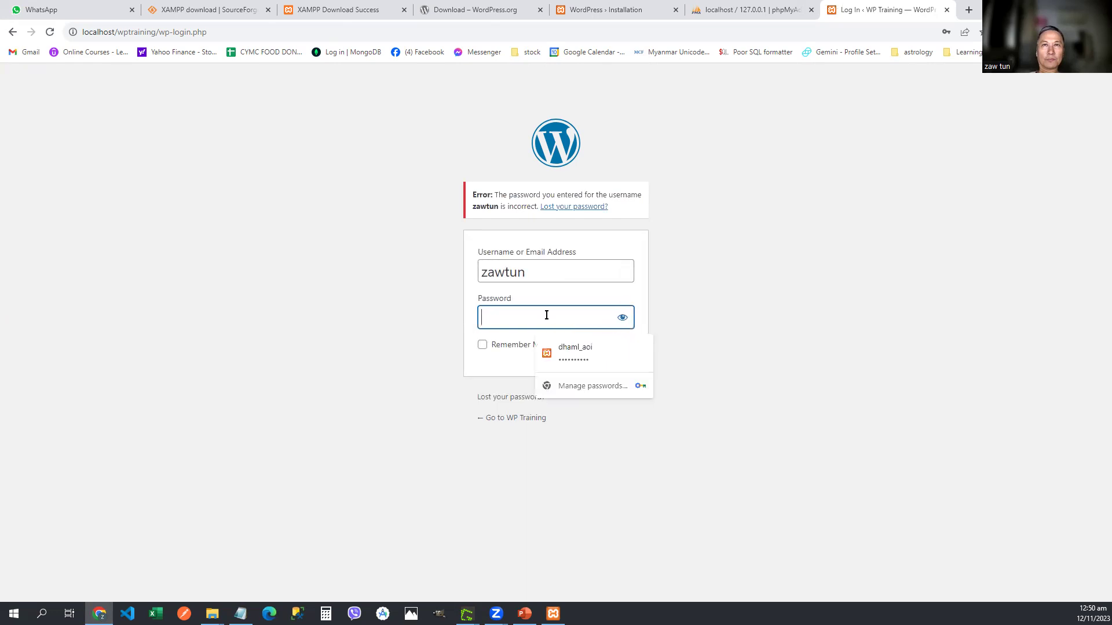
text(••)
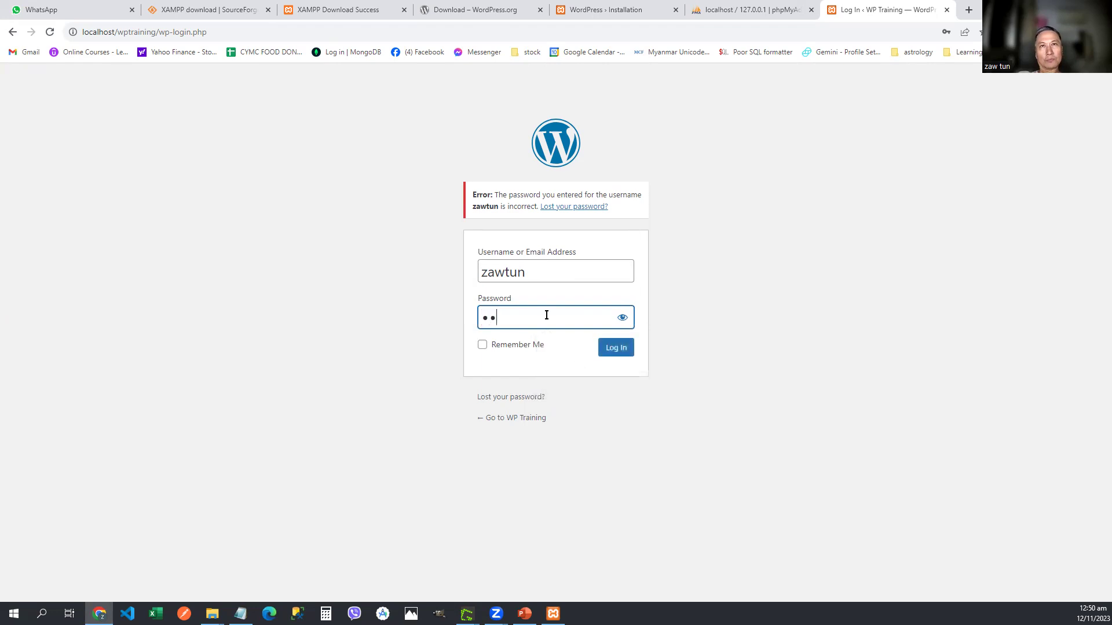
text(•••••••••)
click(621, 320)
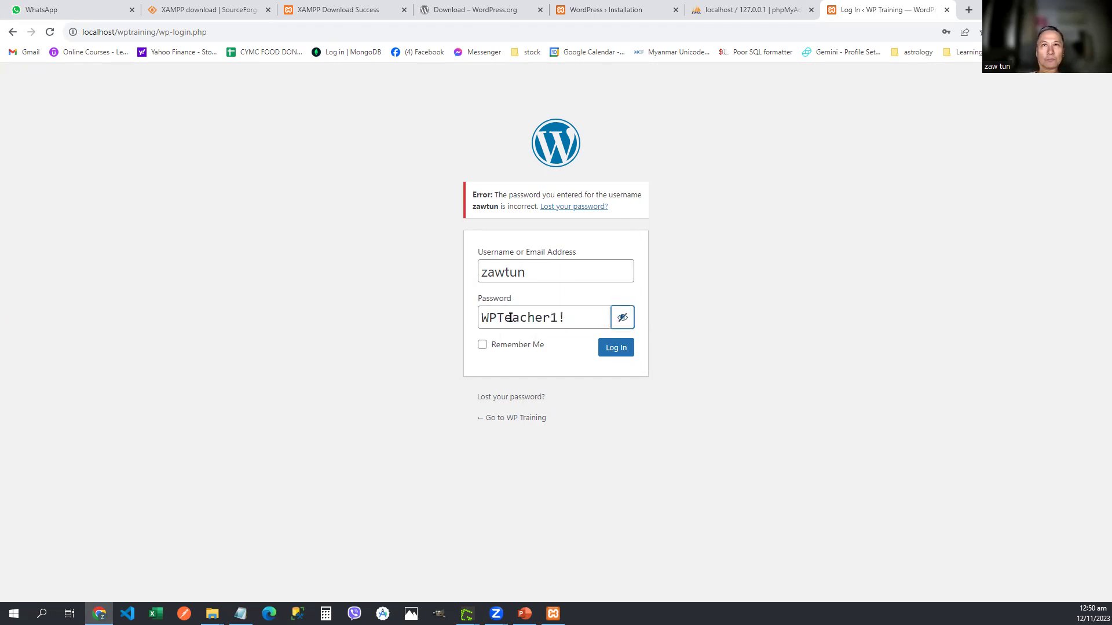
click(605, 351)
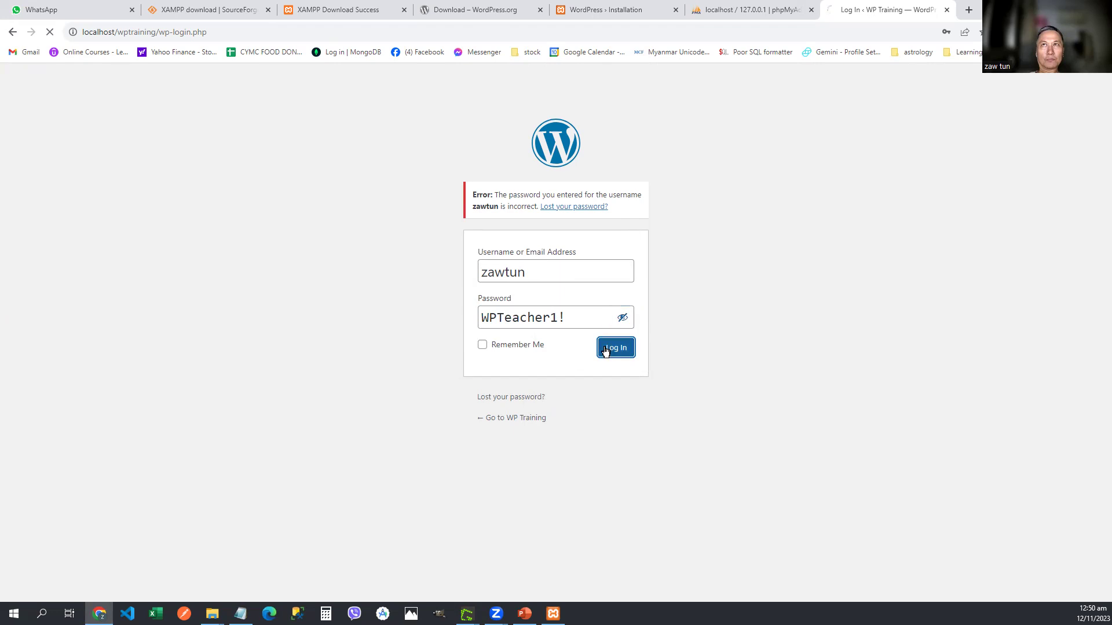